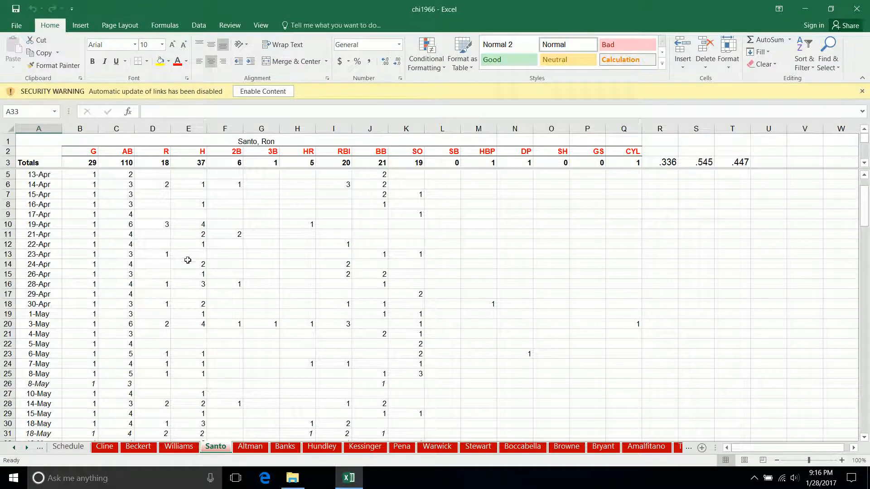
# Step: Create a new blank workbook
pyautogui.scroll(2, 193, 269)
pyautogui.scroll(-1, 194, 271)
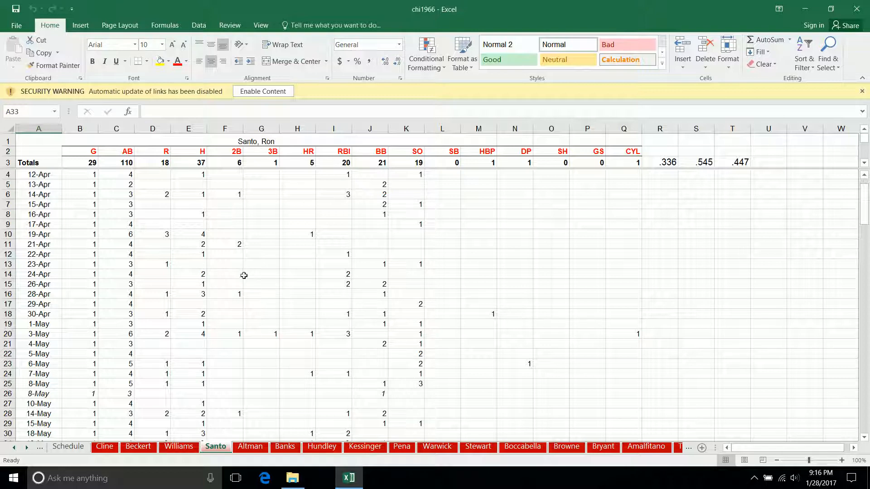
pyautogui.click(18, 28)
pyautogui.click(19, 71)
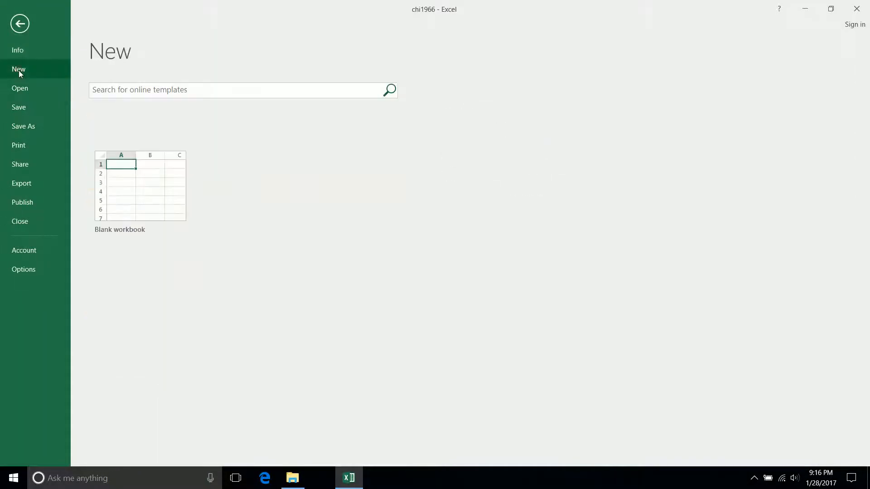
pyautogui.click(153, 202)
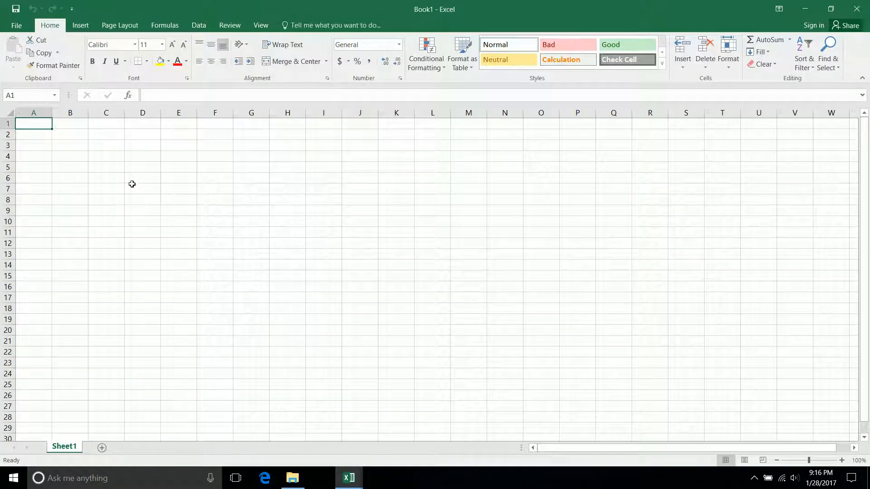
# Step: Enter the column headings G, AB, R and H in cells B2 through E2
pyautogui.click(73, 136)
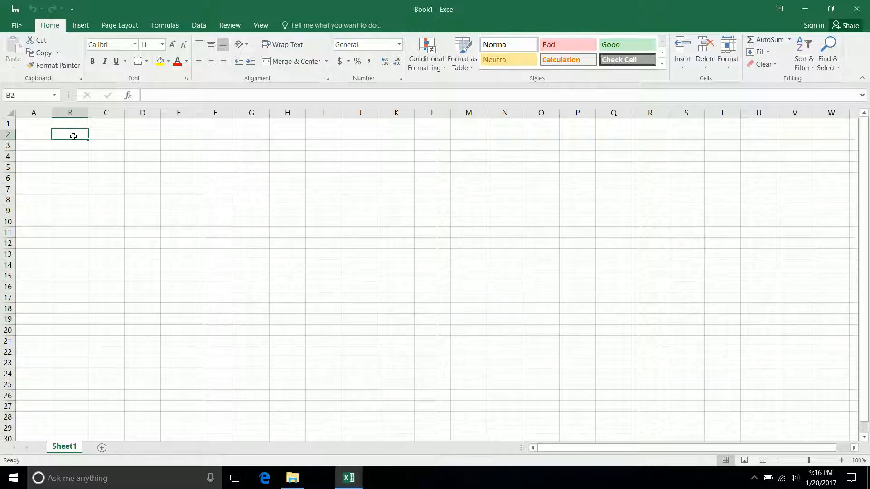
pyautogui.write('G')
pyautogui.press('Tab')
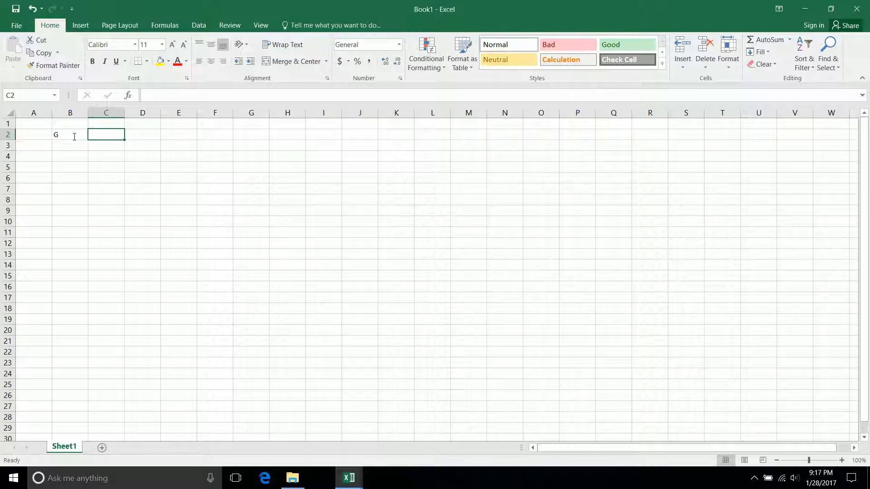
pyautogui.write('AB')
pyautogui.press('Tab')
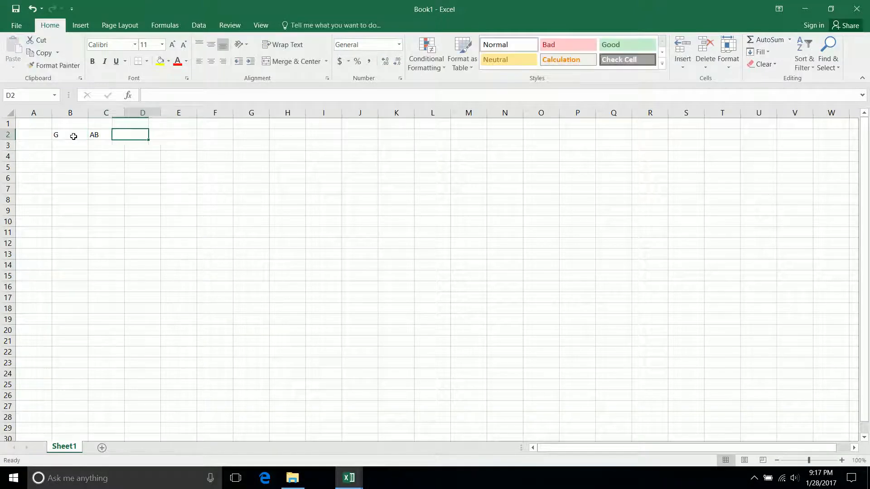
pyautogui.write('R')
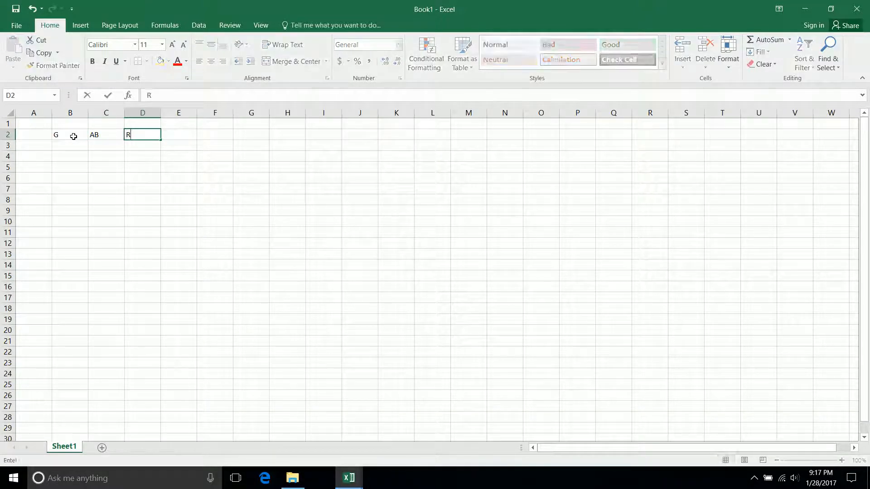
pyautogui.press('Tab')
pyautogui.write('H')
pyautogui.press('Tab')
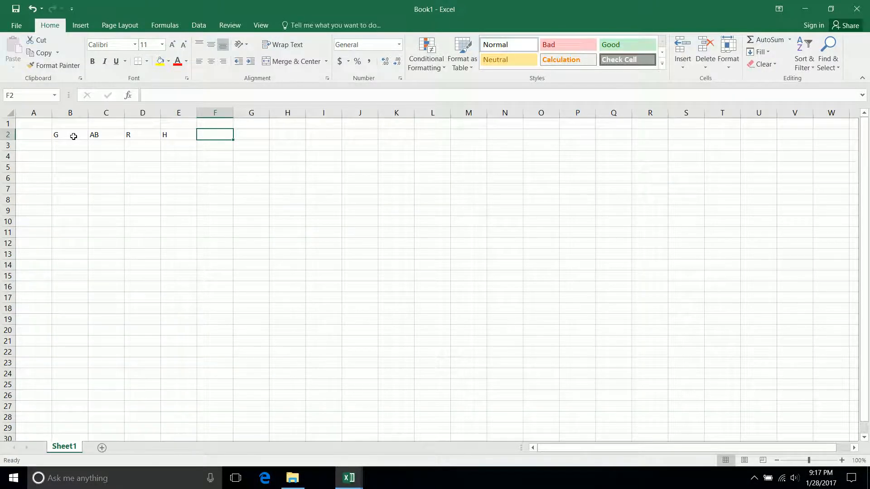
# Step: Continue the row 2 headings with 2B, 3B, HR and RBI in cells F2 through I2
pyautogui.write('2B')
pyautogui.press('Tab')
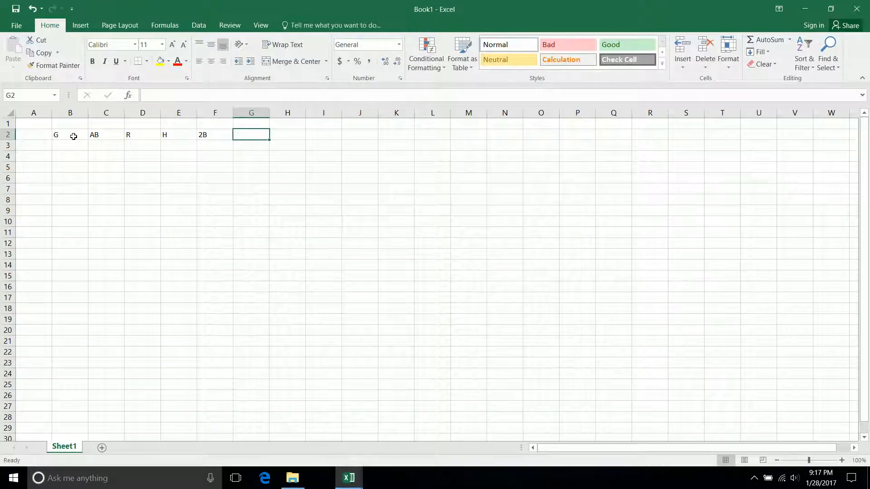
pyautogui.write('3B')
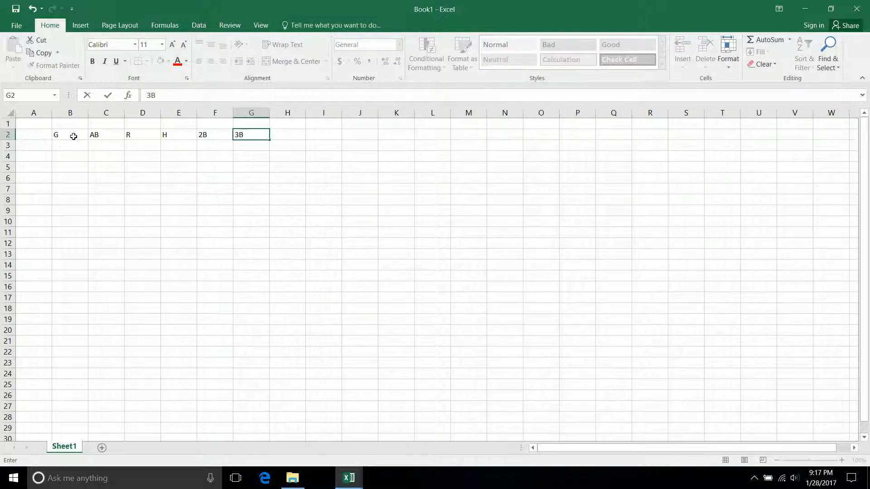
pyautogui.press('Tab')
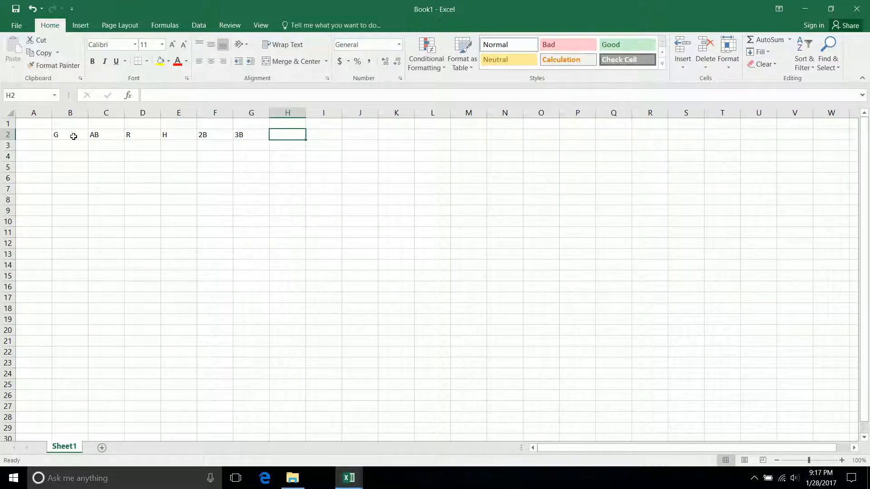
pyautogui.write('HR')
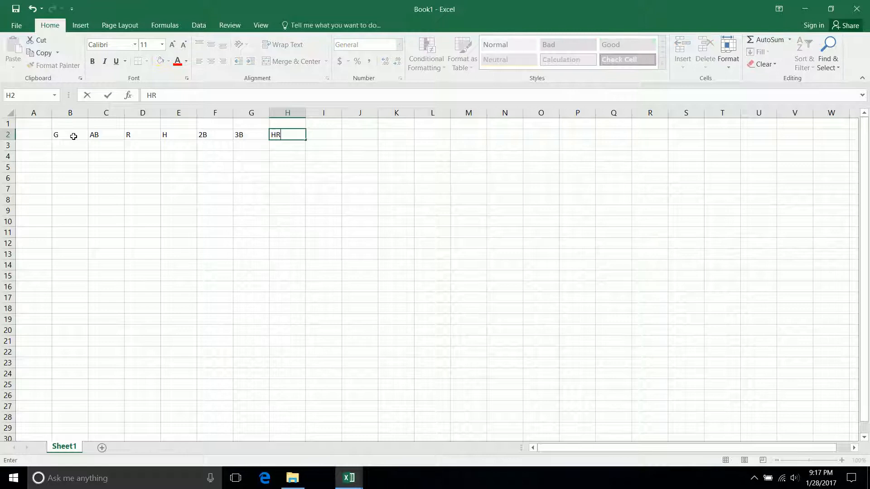
pyautogui.press('Tab')
pyautogui.write('R')
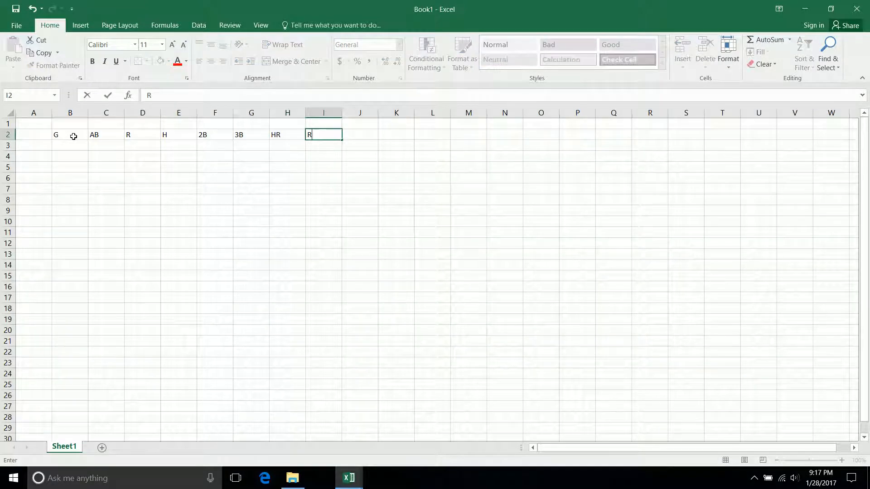
pyautogui.write('BI')
pyautogui.press('Tab')
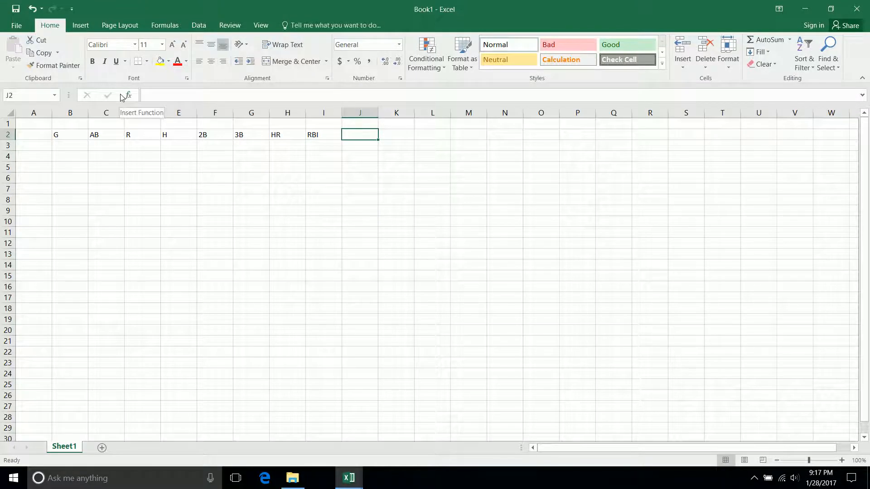
pyautogui.write('SB')
pyautogui.press('Tab')
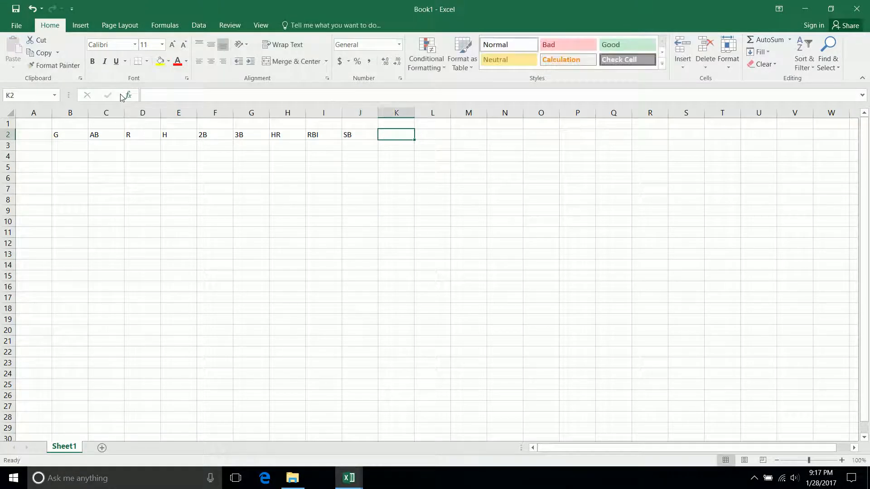
pyautogui.write('HBP')
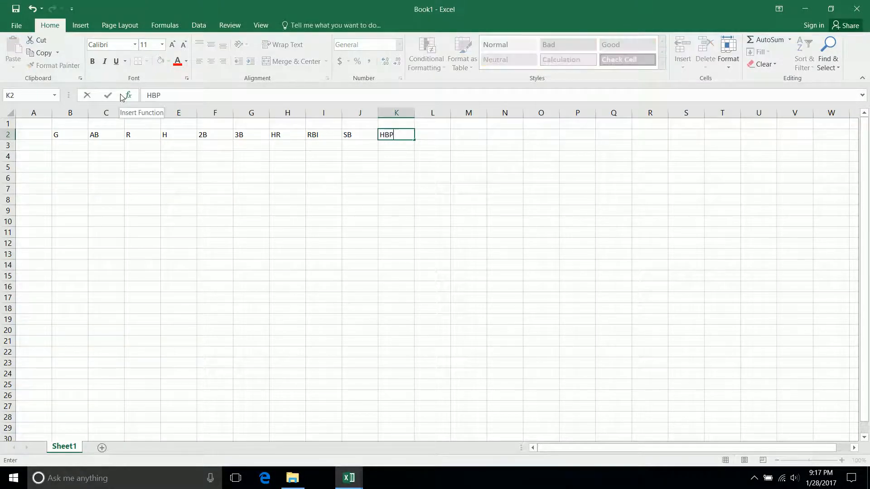
pyautogui.press('Tab')
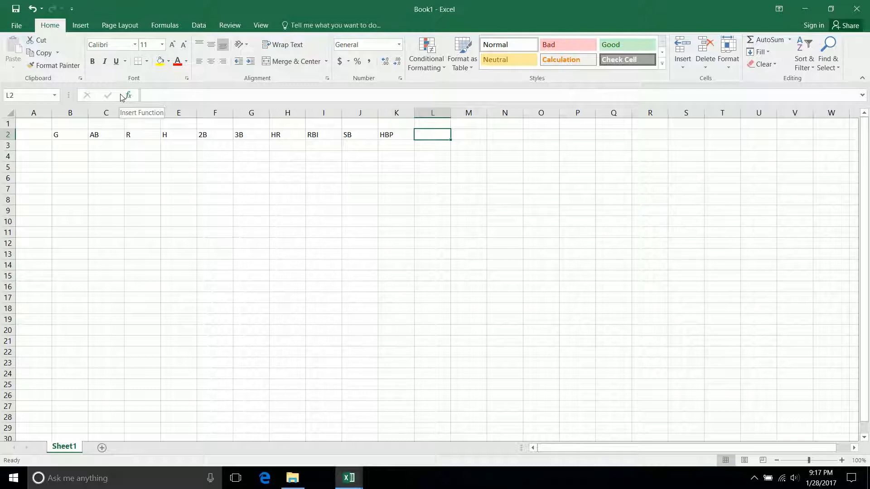
pyautogui.press('Left')
pyautogui.press('Left')
pyautogui.press('Left')
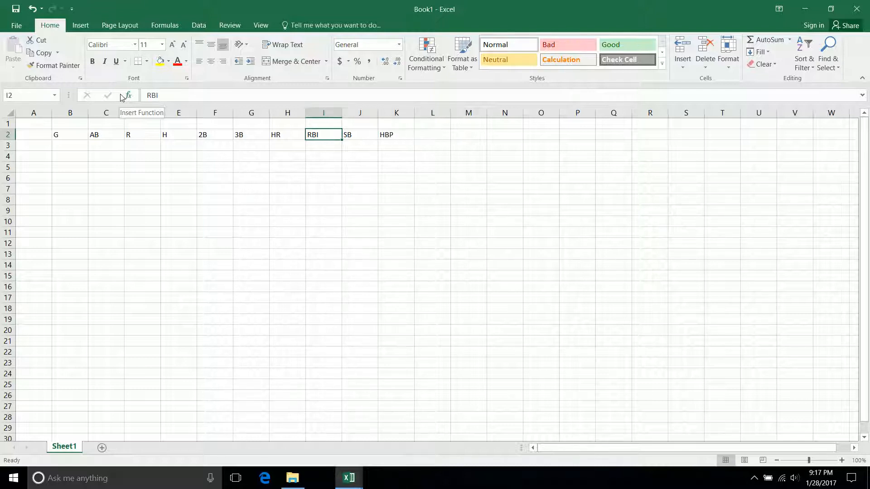
pyautogui.press('Right')
# Step: Enter the headings BB, K, SB, HBP and DP in cells J2 through N2
pyautogui.write('BB')
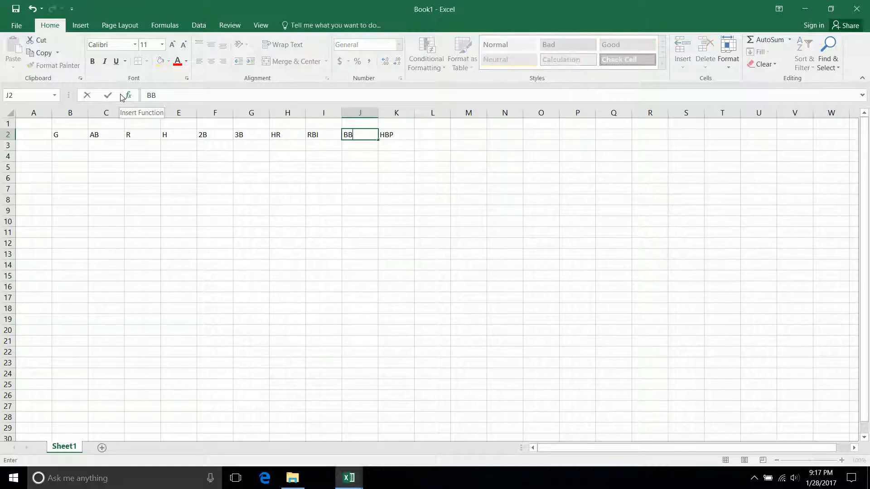
pyautogui.press('Tab')
pyautogui.write('K')
pyautogui.press('Tab')
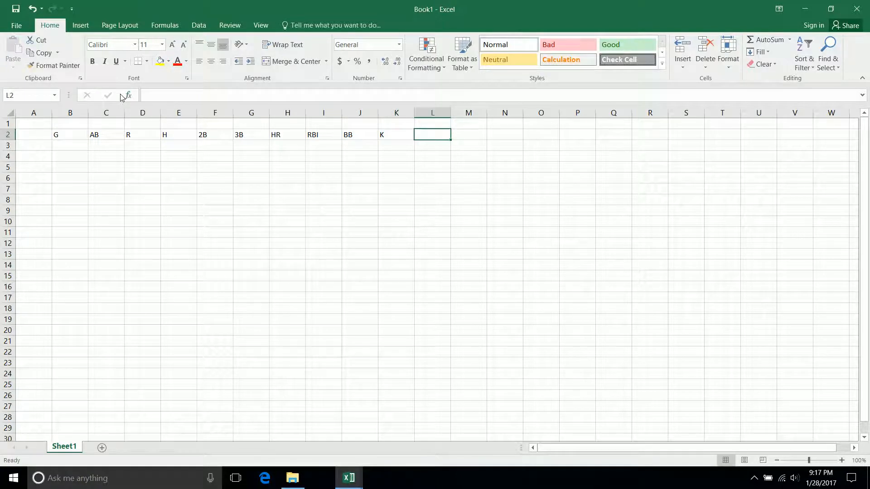
pyautogui.write('SB')
pyautogui.press('Tab')
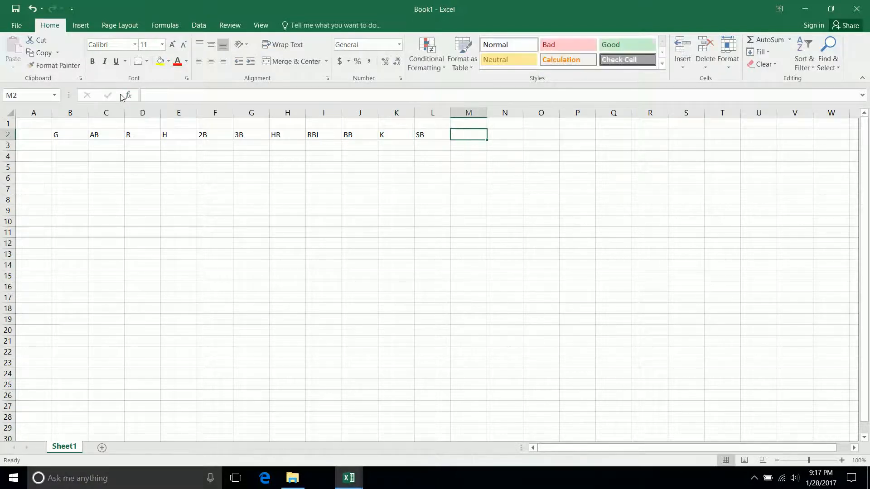
pyautogui.write('HBP')
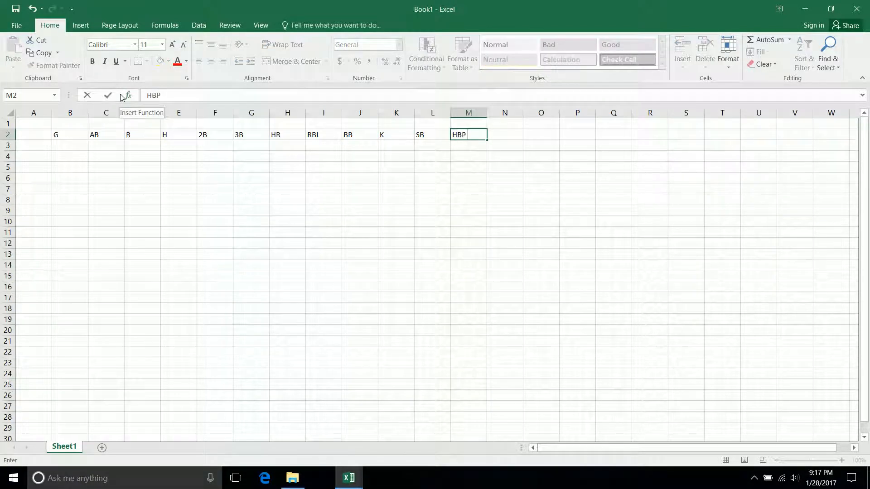
pyautogui.press('Tab')
pyautogui.write('DP')
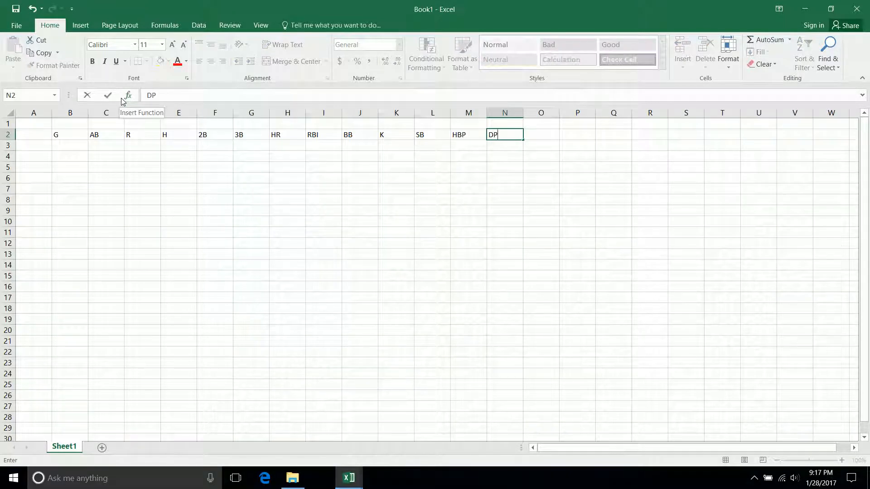
pyautogui.press('Tab')
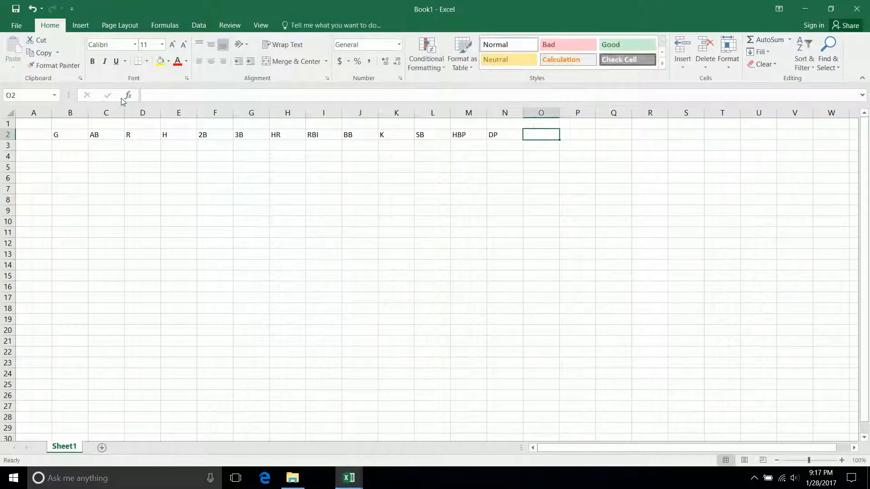
# Step: Complete the heading row with AVG, SLG and OBP in cells O2 through Q2
pyautogui.write('AVG')
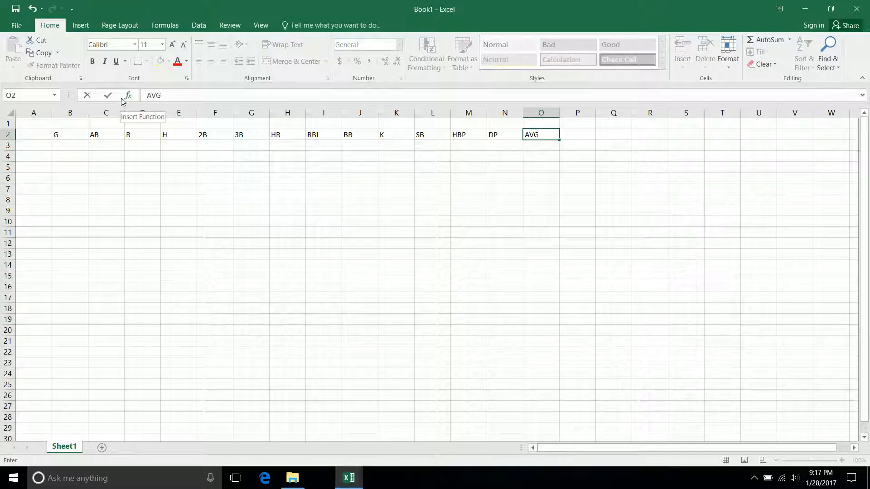
pyautogui.press('Tab')
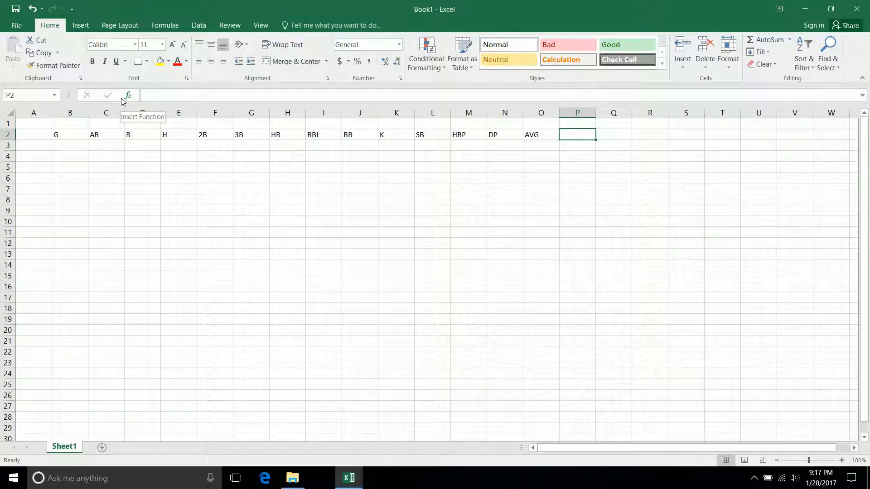
pyautogui.write('SLG')
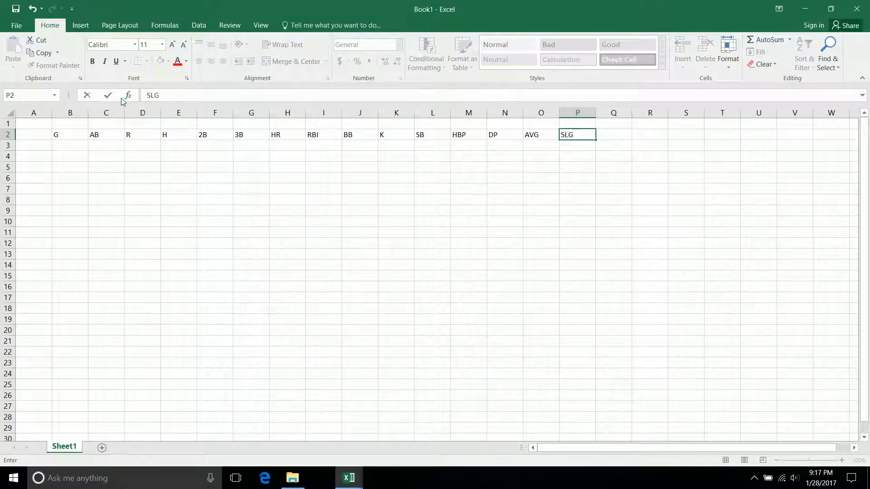
pyautogui.press('Tab')
pyautogui.write('OBP')
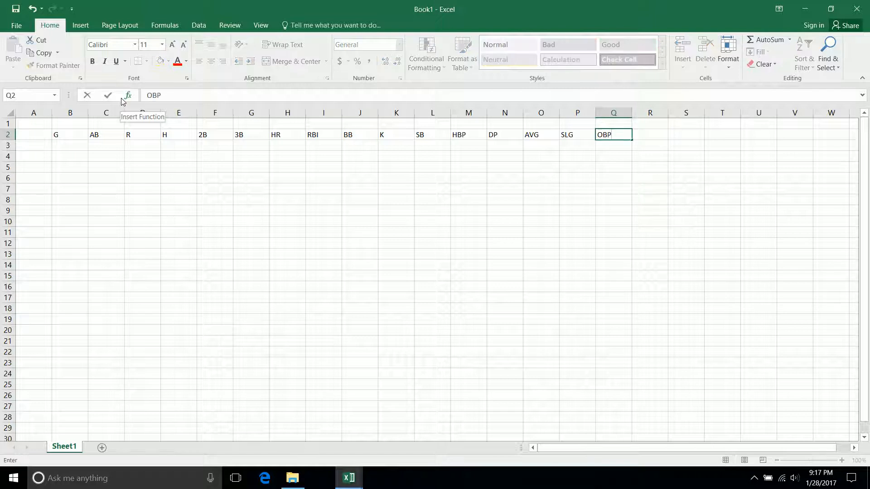
pyautogui.press('Return')
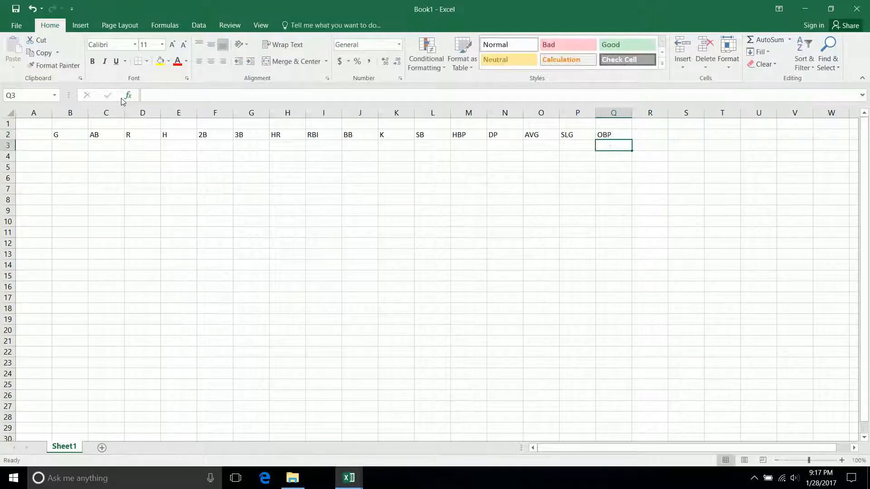
# Step: Enter the row label Totals in cell A3, below the heading row
pyautogui.press('Left')
pyautogui.press('Left')
pyautogui.press('Left')
pyautogui.press('Left')
pyautogui.press('Left')
pyautogui.press('Left')
pyautogui.press('Left')
pyautogui.press('Left')
pyautogui.press('Left')
pyautogui.press('Left')
pyautogui.press('Left')
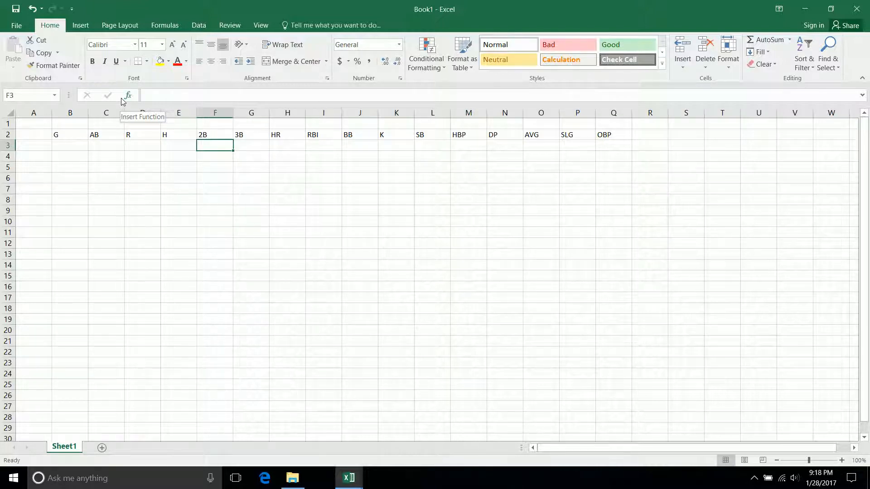
pyautogui.press('Left')
pyautogui.press('Left')
pyautogui.press('Left')
pyautogui.press('Left')
pyautogui.press('Left')
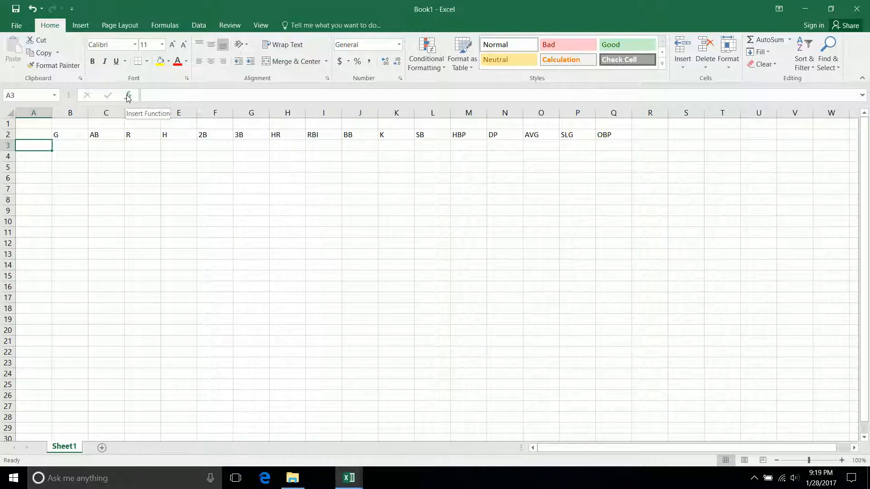
pyautogui.write('Totals')
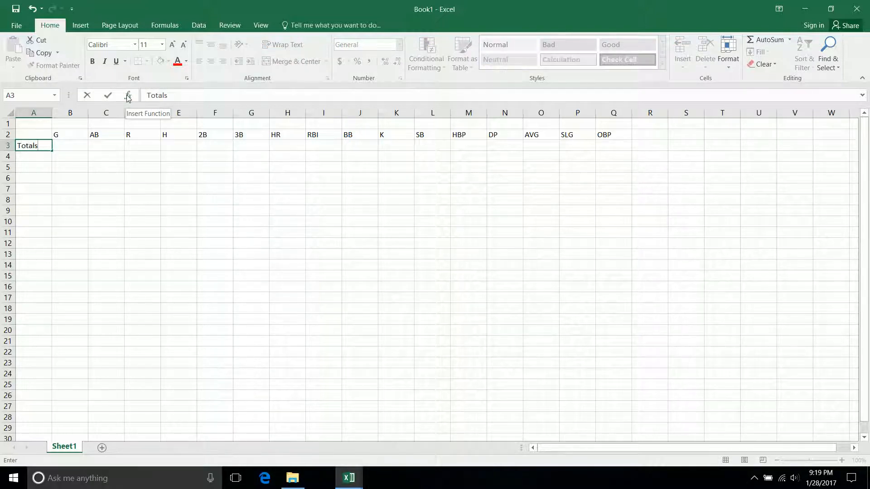
pyautogui.press('Tab')
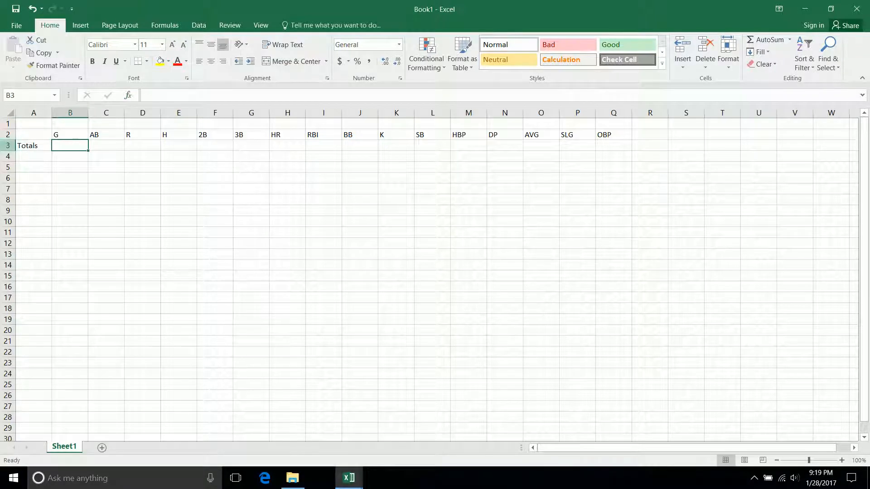
# Step: Make all of heading row 2 bold
pyautogui.click(6, 134)
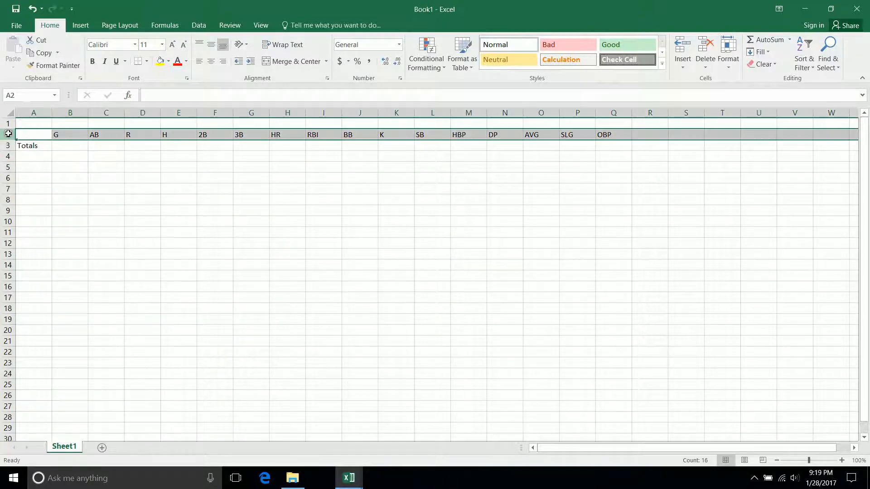
pyautogui.click(92, 62)
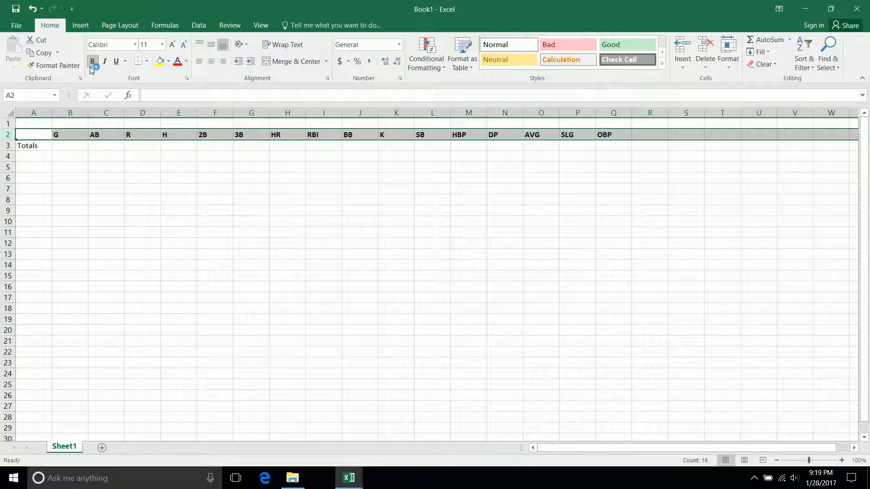
# Step: Right-align the stat headings in row 2 and make the Totals row 3 bold
pyautogui.click(225, 62)
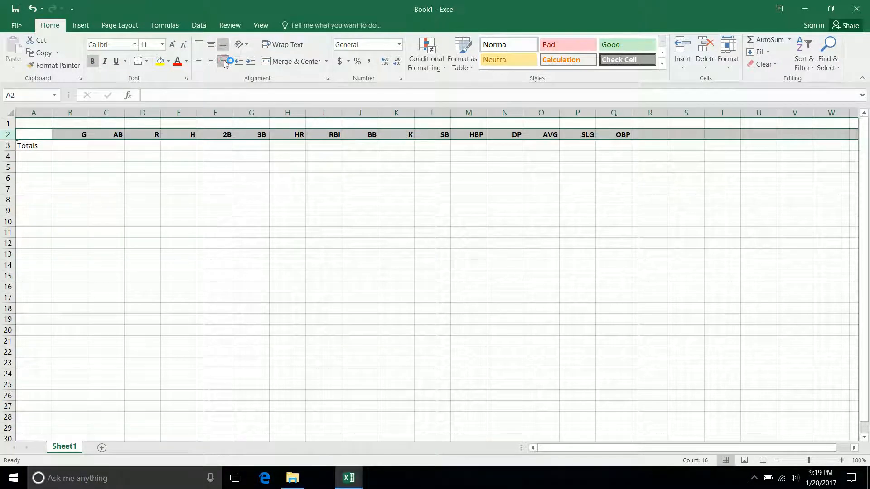
pyautogui.click(75, 148)
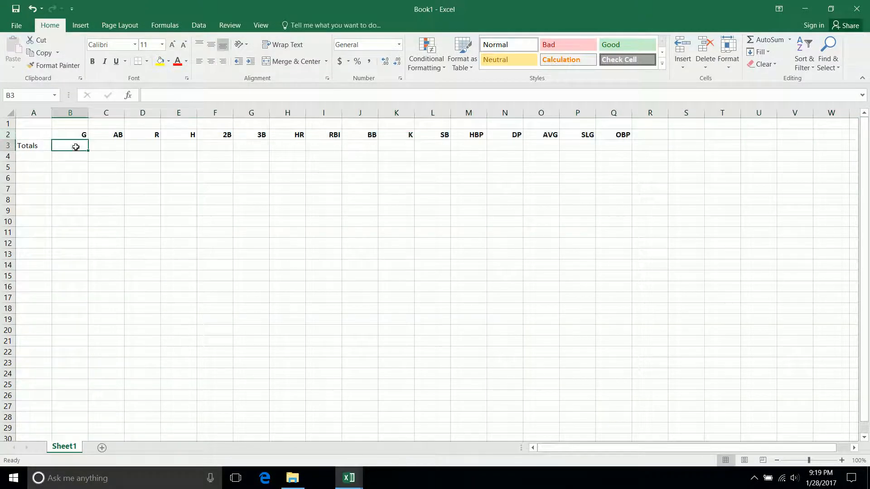
pyautogui.click(29, 144)
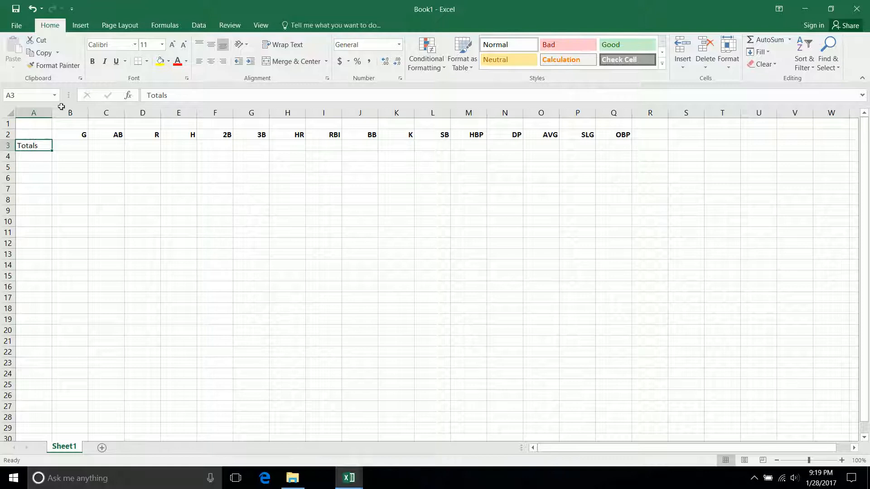
pyautogui.click(5, 145)
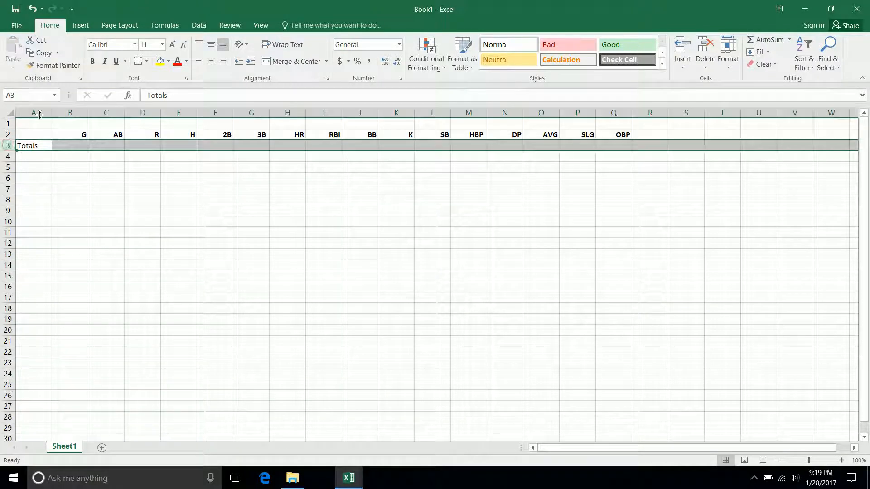
pyautogui.click(93, 62)
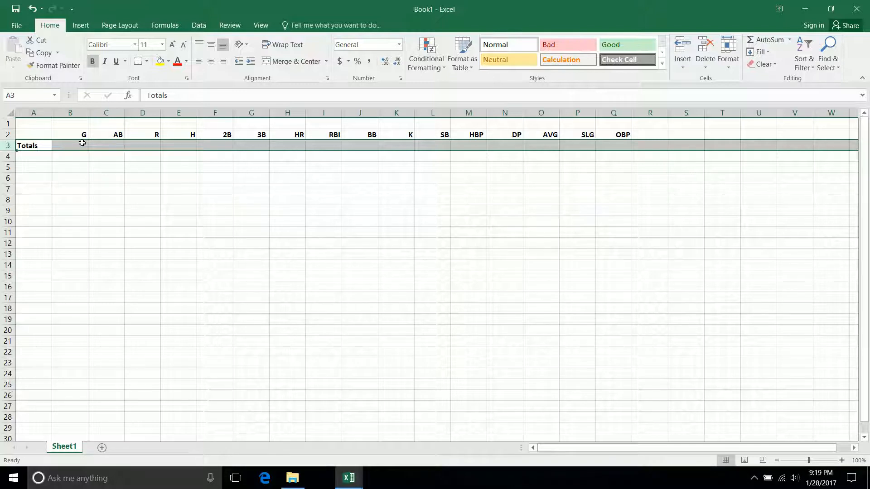
# Step: Enter the player title "Aaron, Hank" in cell A1
pyautogui.hotkey('ctrl', 'Home')
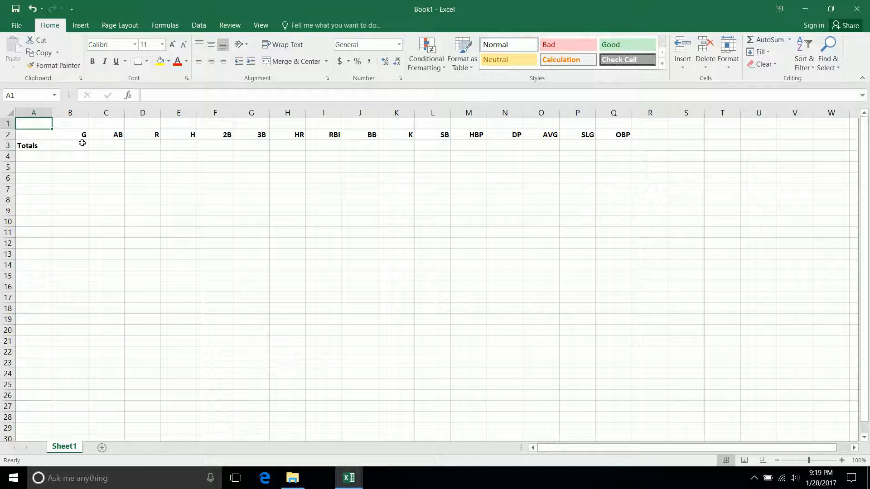
pyautogui.write('Aa')
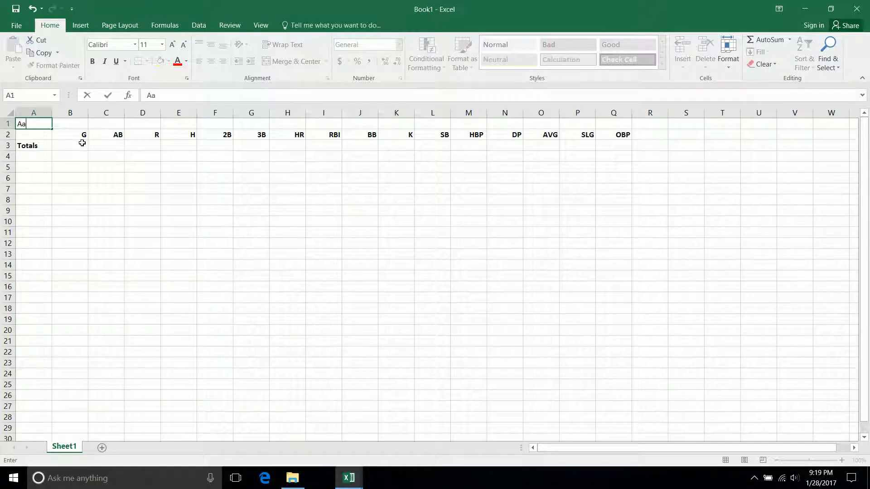
pyautogui.write('ron, Hank')
pyautogui.press('Return')
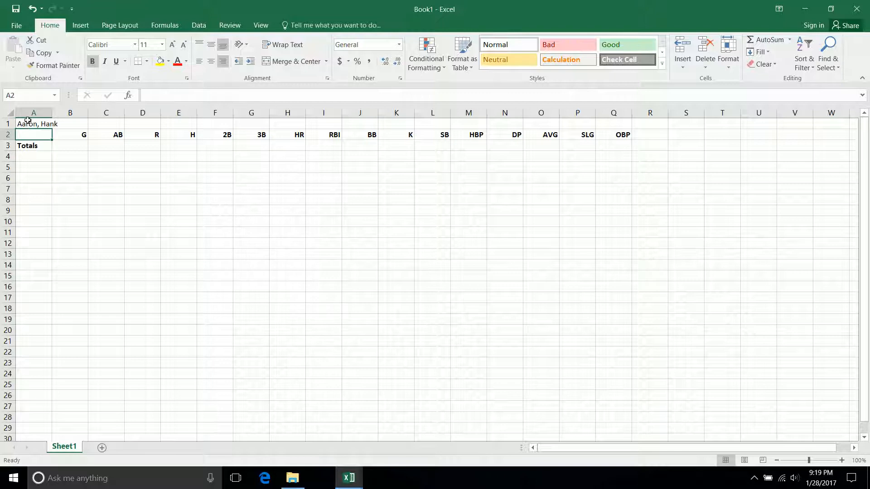
# Step: Merge and center the player title across A1:I1 and enlarge its font to size 16
pyautogui.moveTo(28, 122); pyautogui.dragTo(313, 120)
pyautogui.click(295, 61)
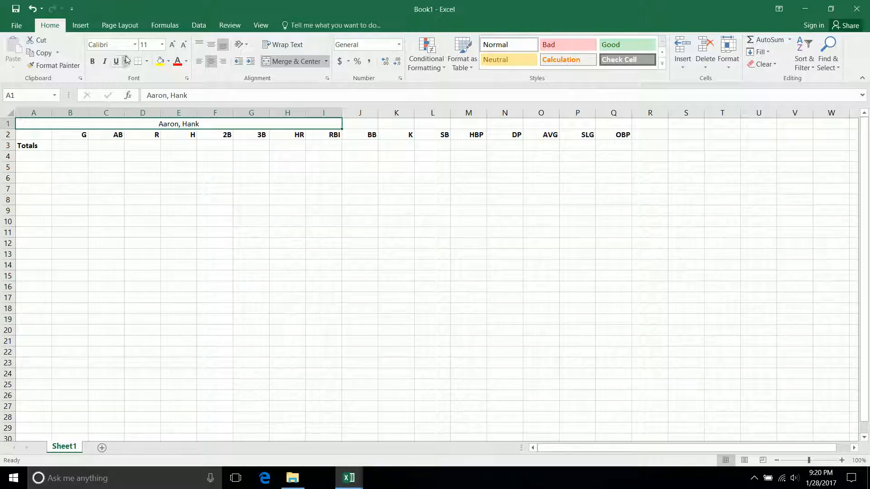
pyautogui.click(174, 46)
pyautogui.click(174, 45)
pyautogui.click(174, 46)
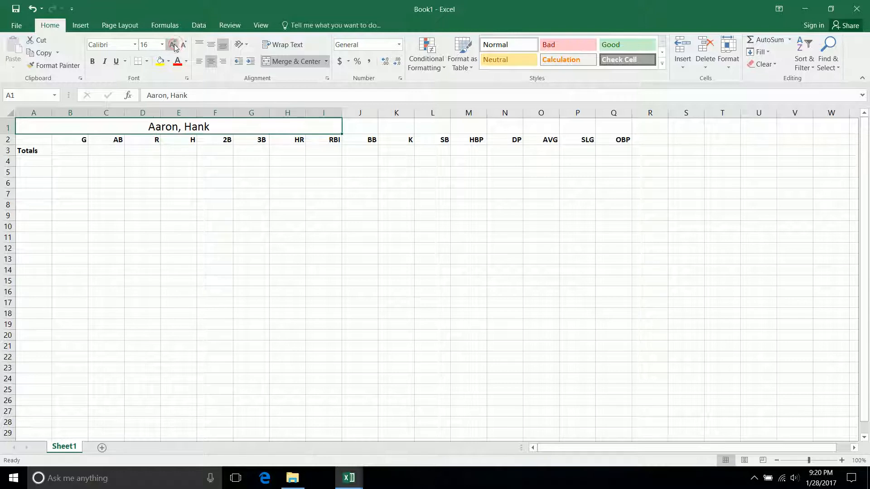
# Step: Insert a SUM function in B3 that totals the games column over B4:B165
pyautogui.click(68, 150)
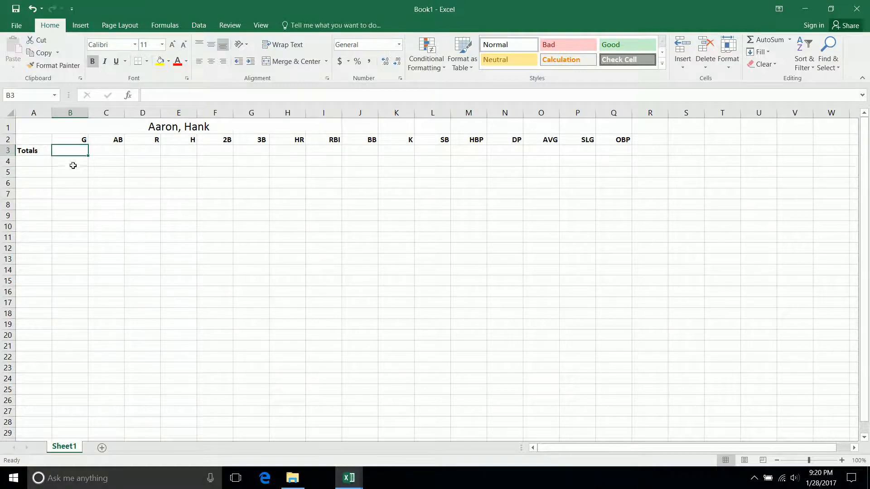
pyautogui.moveTo(72, 164); pyautogui.dragTo(62, 82)
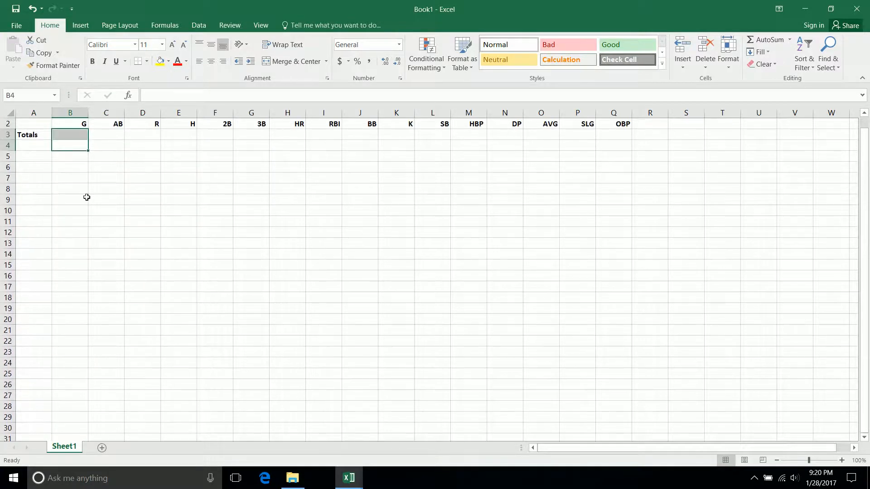
pyautogui.click(70, 134)
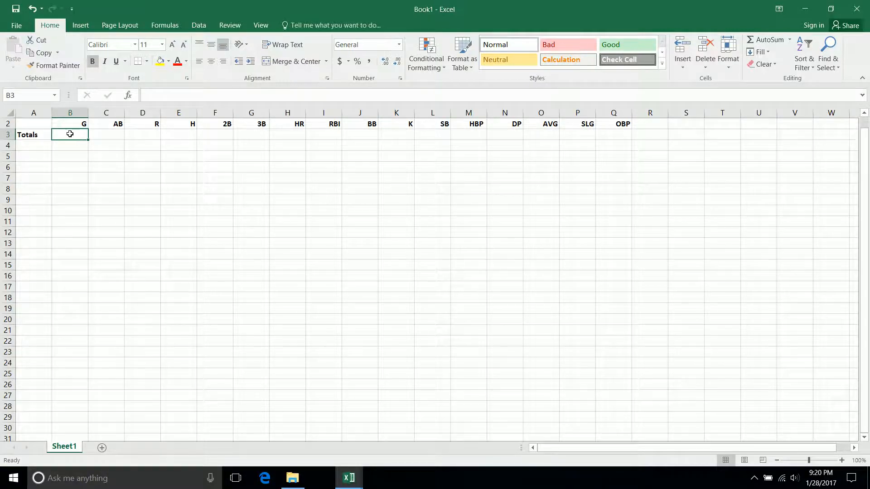
pyautogui.write('=')
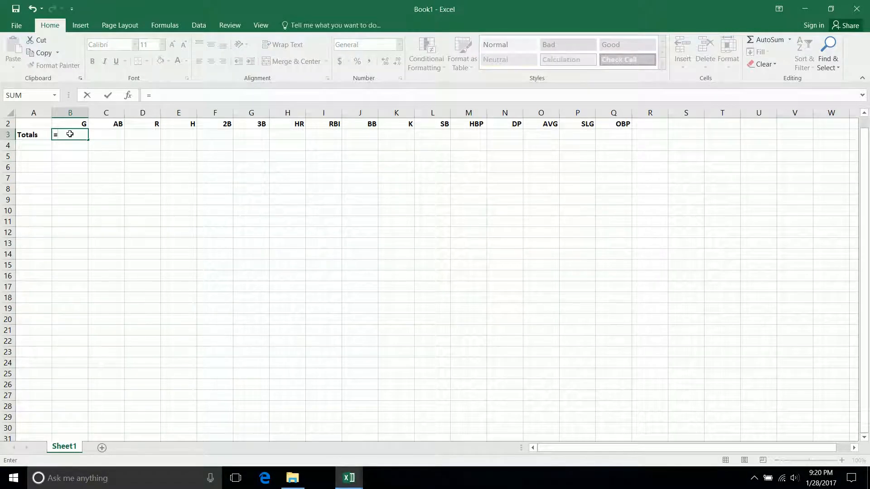
pyautogui.click(30, 96)
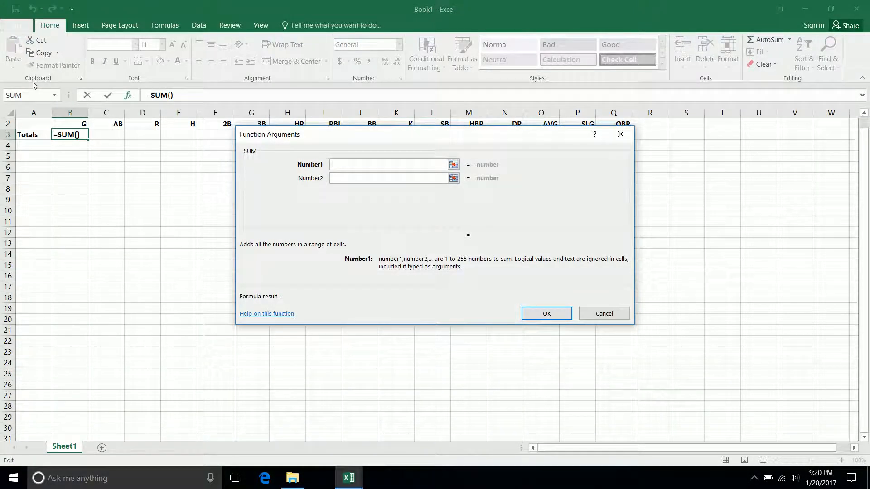
pyautogui.click(77, 145)
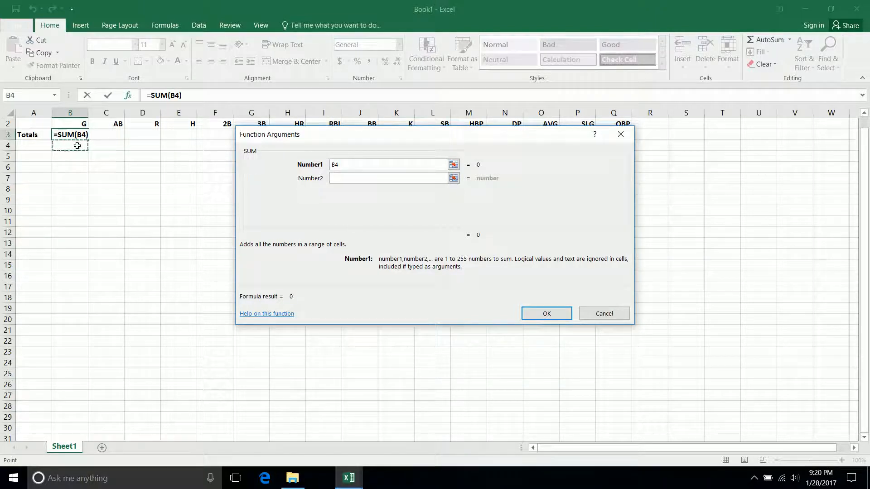
pyautogui.moveTo(77, 145); pyautogui.dragTo(71, 193)
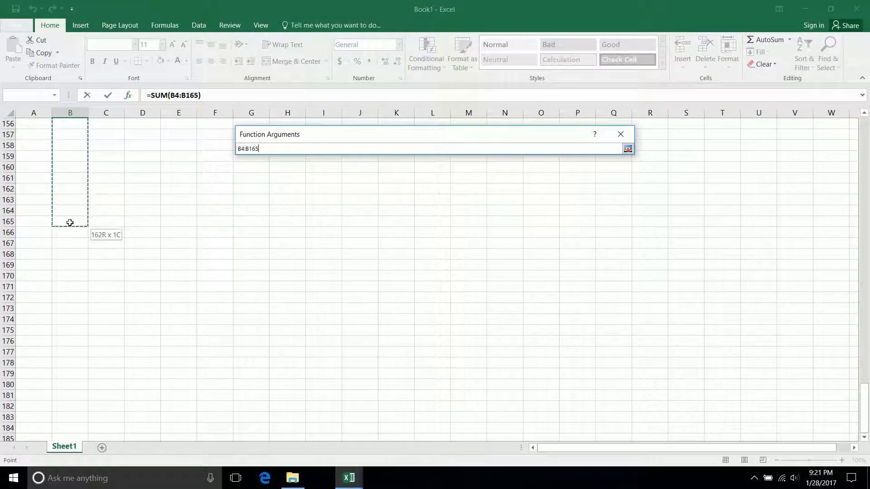
pyautogui.moveTo(68, 224); pyautogui.dragTo(69, 223)
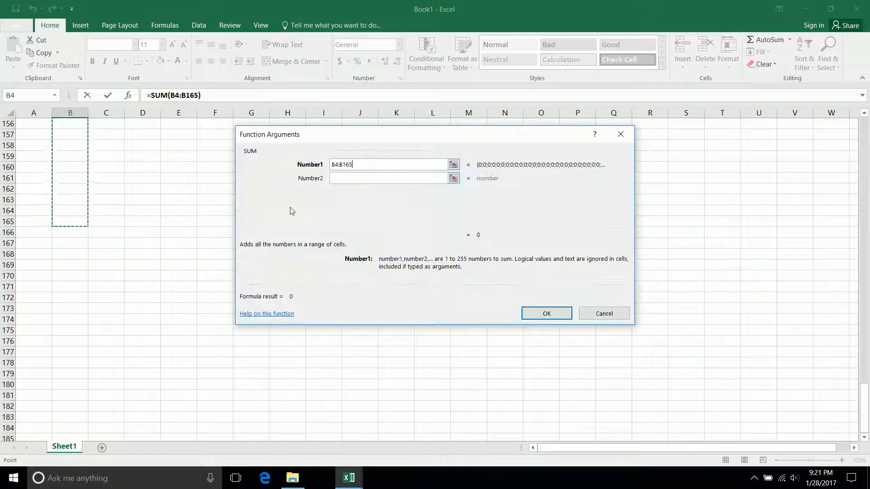
pyautogui.press('Return')
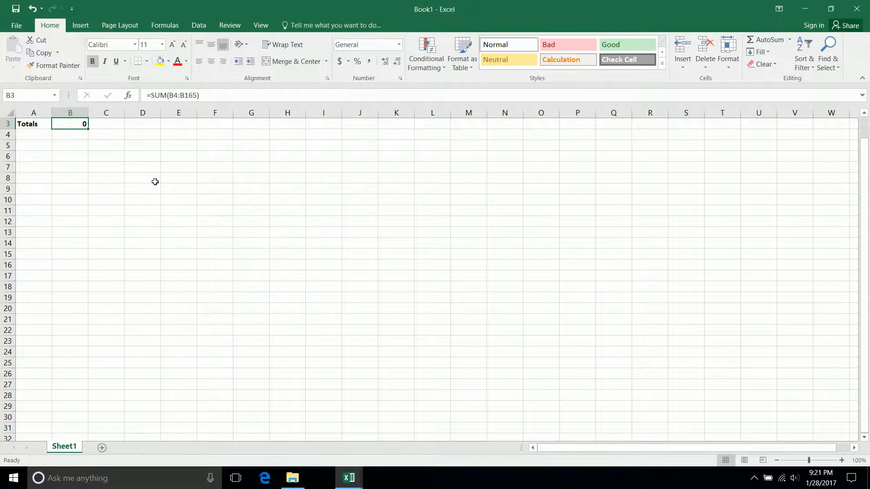
# Step: Fill the SUM formula from B3 across the Totals row through N3 and check the column references in the copies
pyautogui.scroll(1, 160, 227)
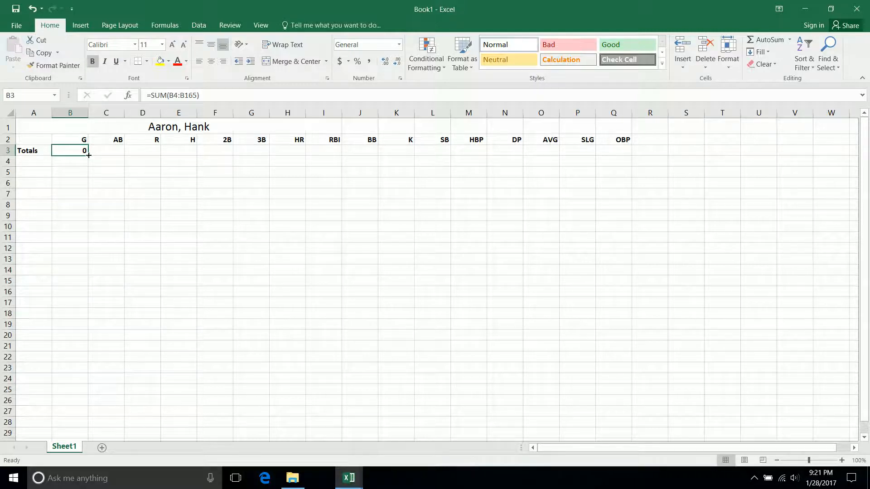
pyautogui.moveTo(89, 155); pyautogui.dragTo(517, 148)
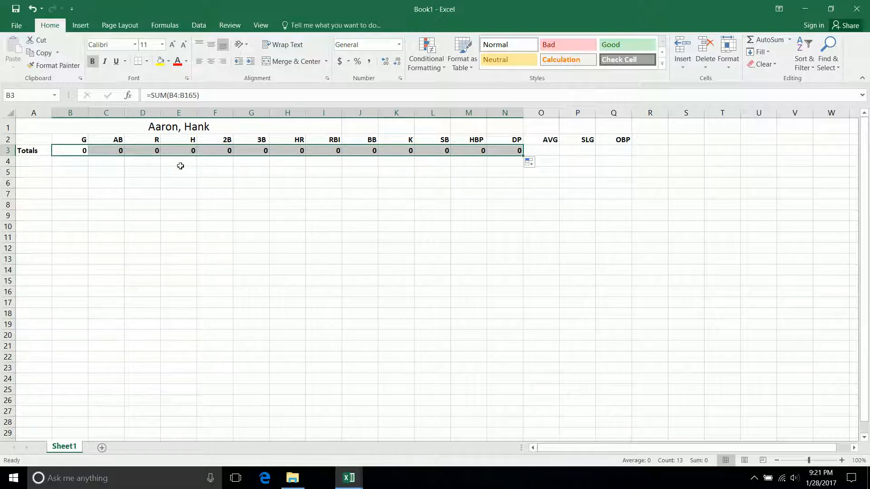
pyautogui.click(116, 150)
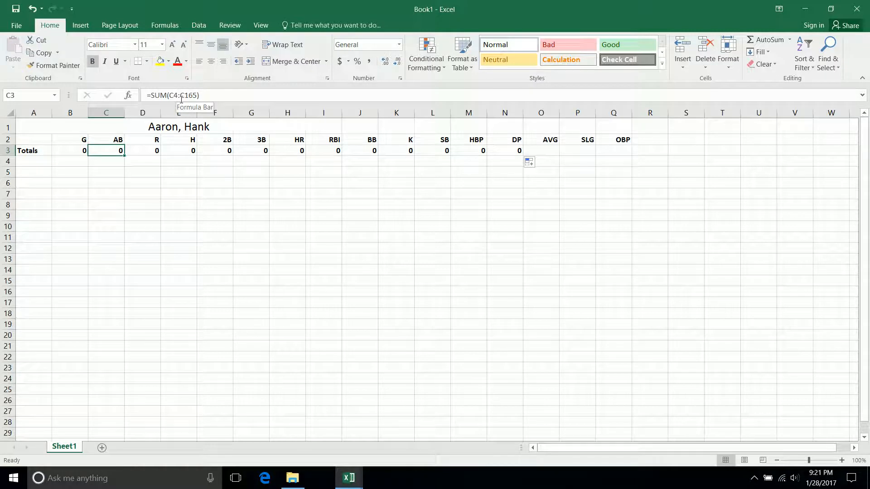
pyautogui.press('Right')
pyautogui.press('Right')
pyautogui.press('Right')
pyautogui.press('Right')
pyautogui.press('Right')
pyautogui.press('Right')
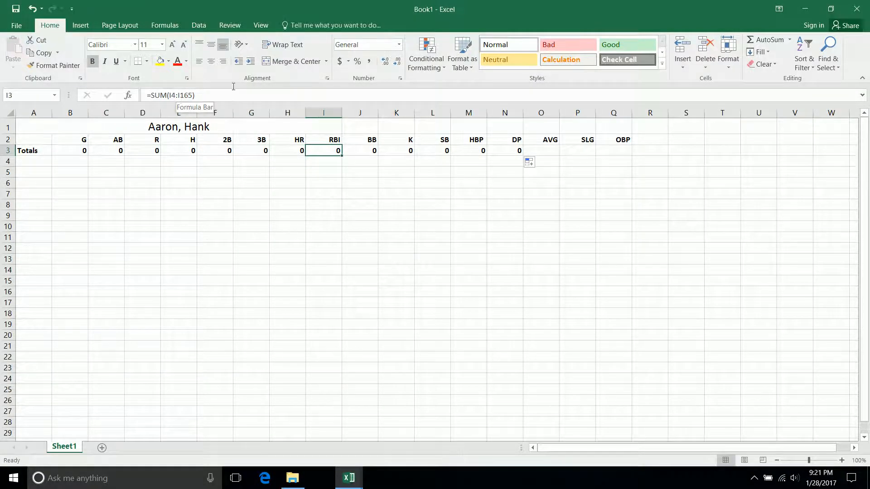
# Step: Enter the batting average formula =E3/C3 in cell O3, dividing total hits by at bats
pyautogui.click(550, 150)
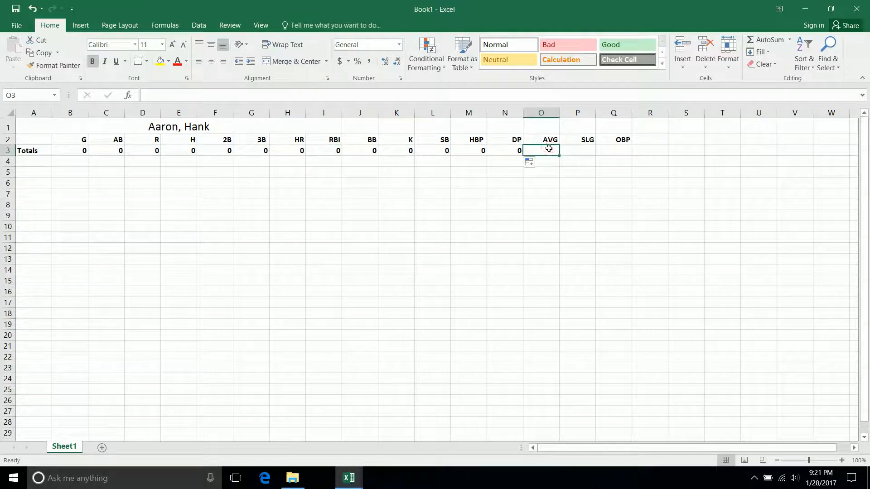
pyautogui.write('=')
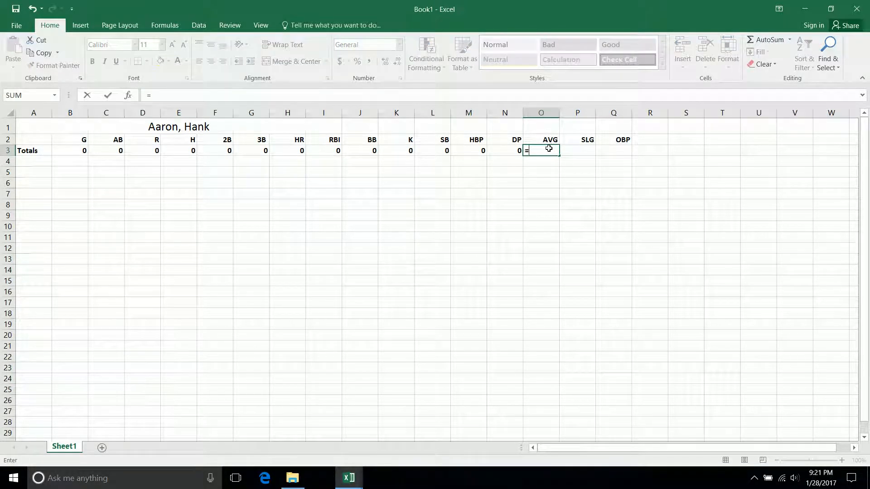
pyautogui.click(189, 151)
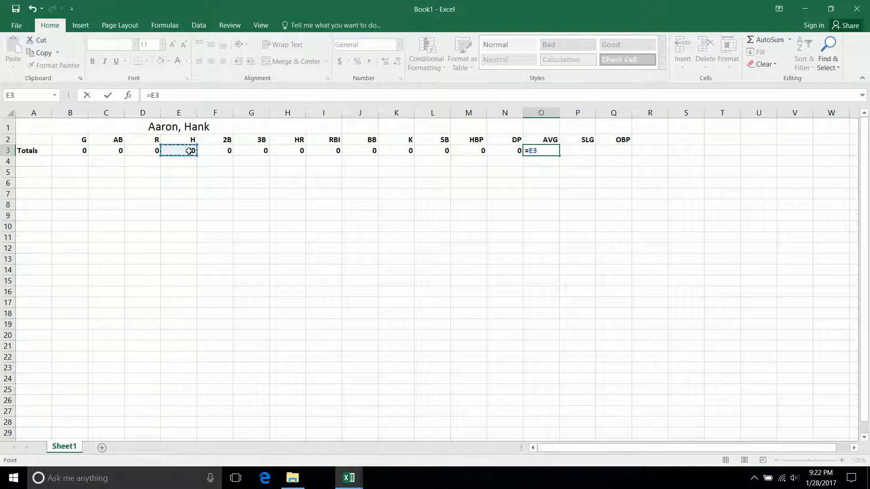
pyautogui.write('/')
pyautogui.click(114, 149)
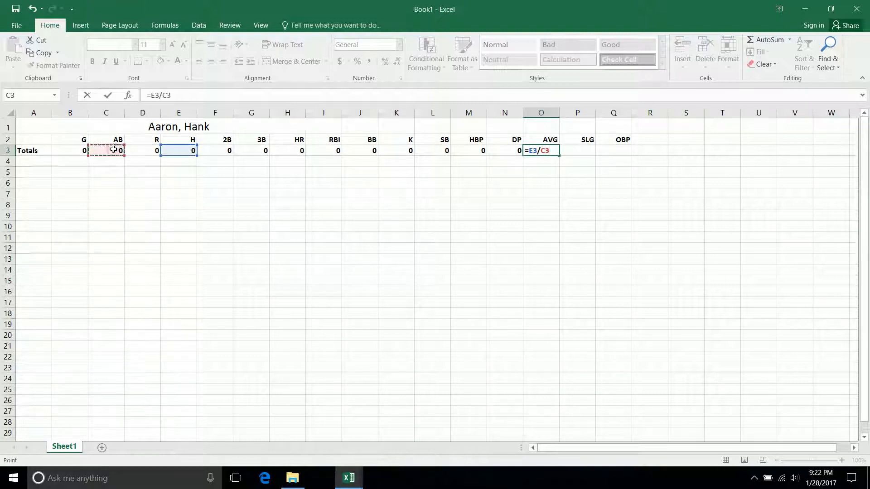
pyautogui.press('Tab')
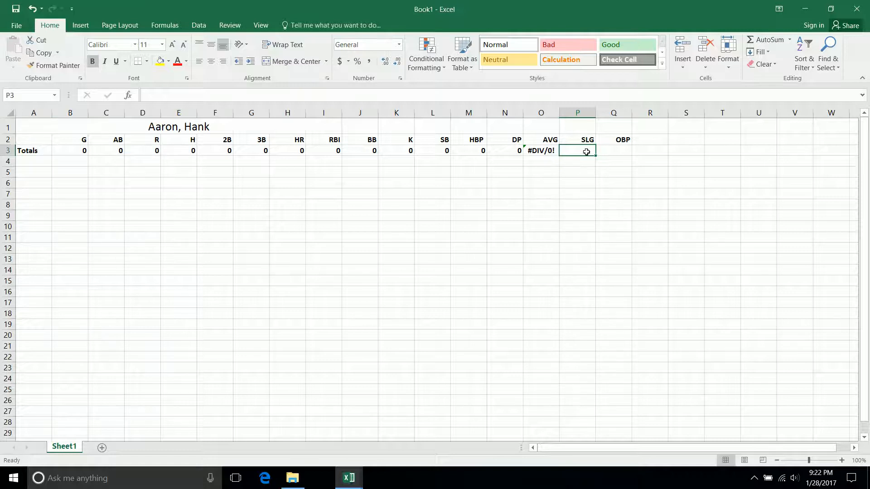
# Step: Enter the slugging percentage formula =(E3+F3+(2*G3)+(3*H3))/C3 in cell P3 of the Totals row
pyautogui.write('=')
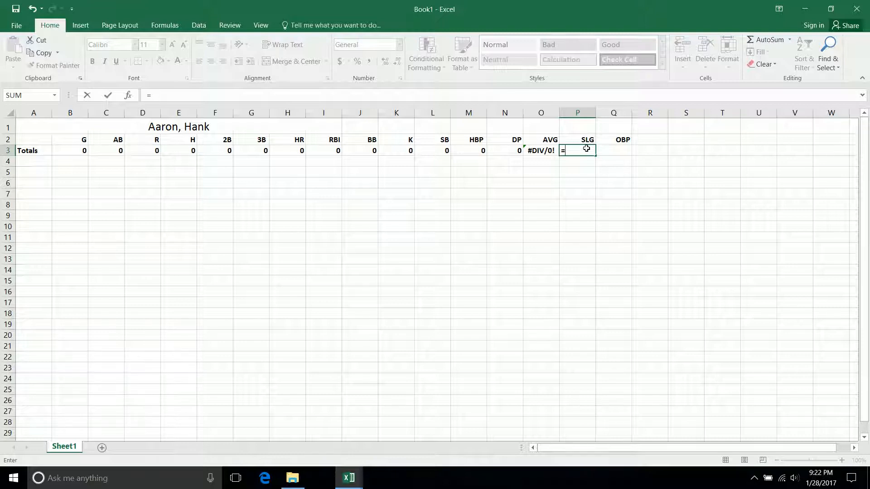
pyautogui.write('(')
pyautogui.click(179, 150)
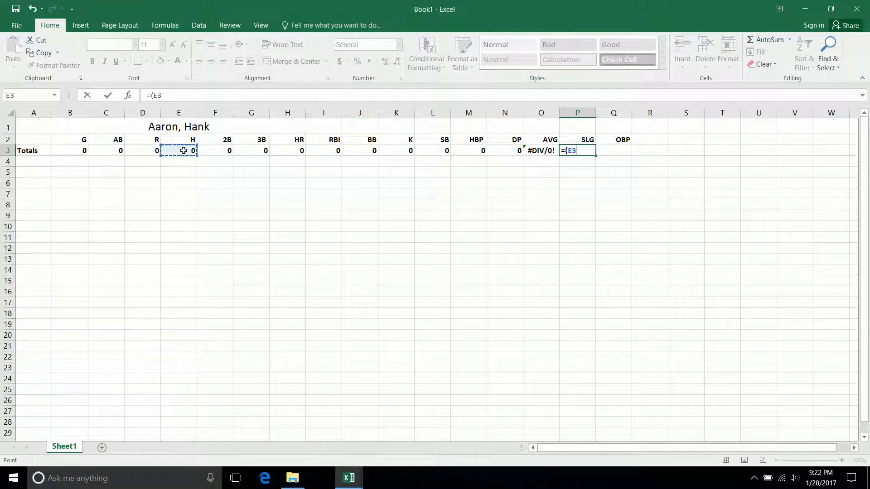
pyautogui.write('+')
pyautogui.click(229, 150)
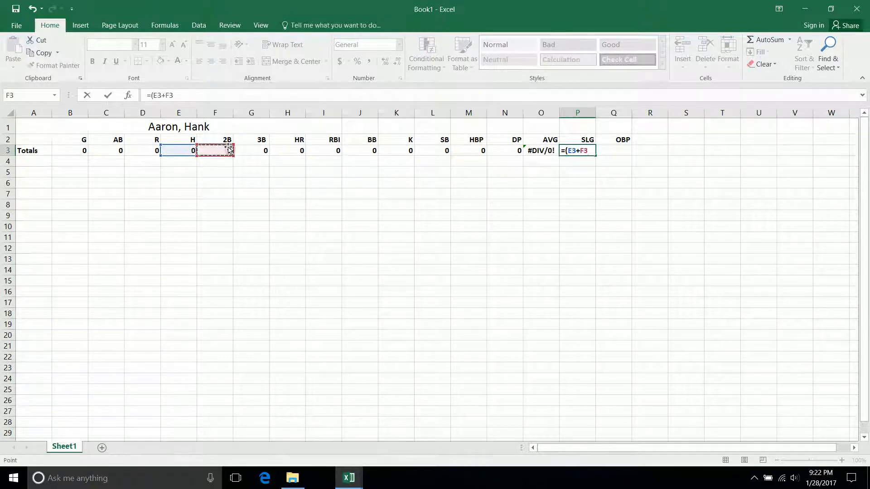
pyautogui.write('+(2*')
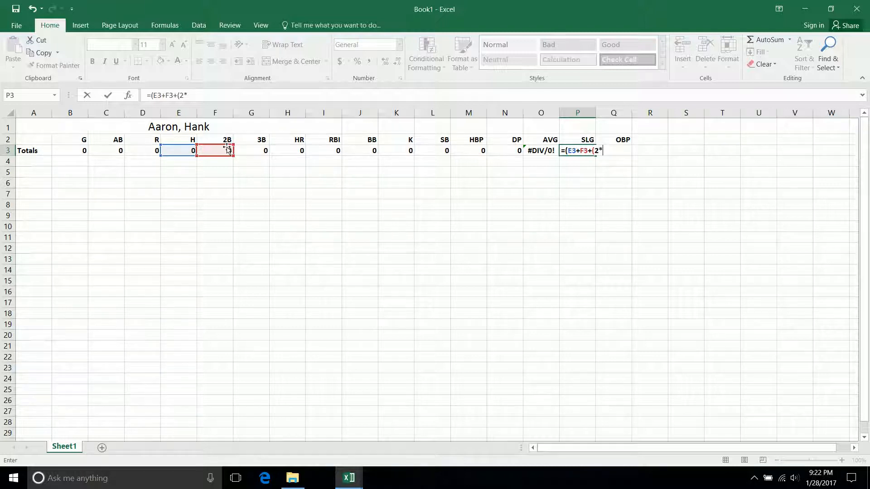
pyautogui.click(254, 146)
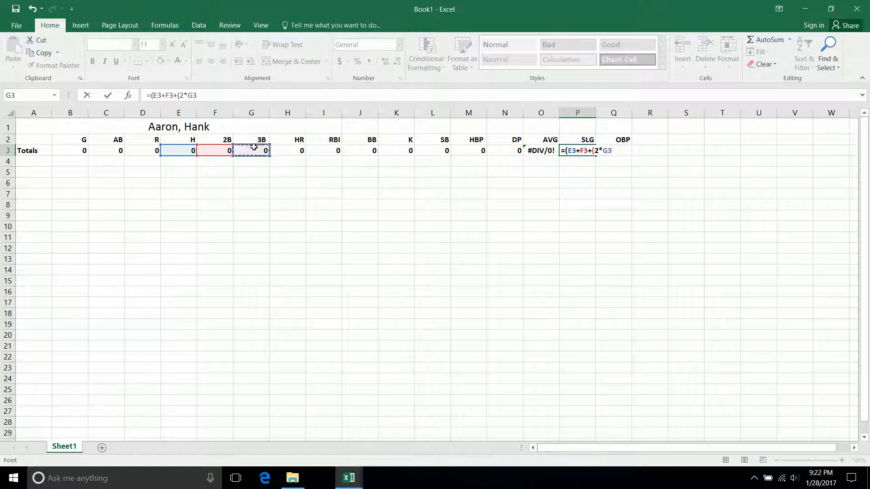
pyautogui.write(')+(3*')
pyautogui.click(283, 150)
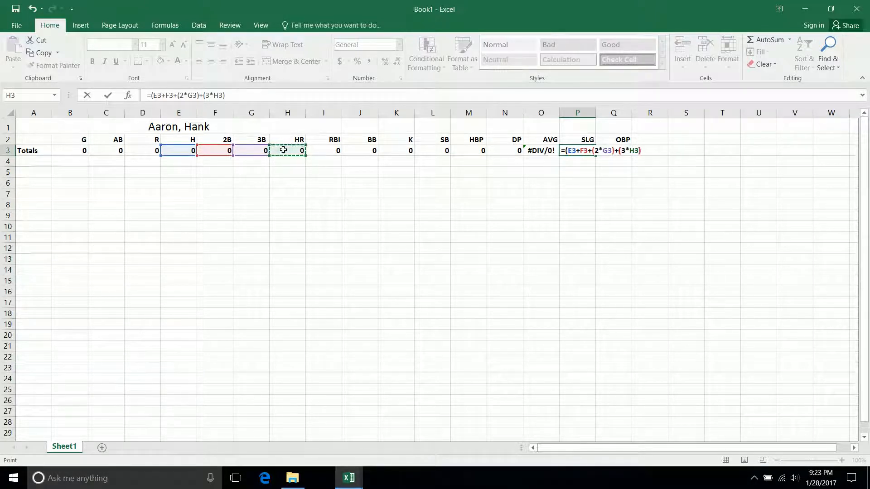
pyautogui.write('))/')
pyautogui.click(114, 153)
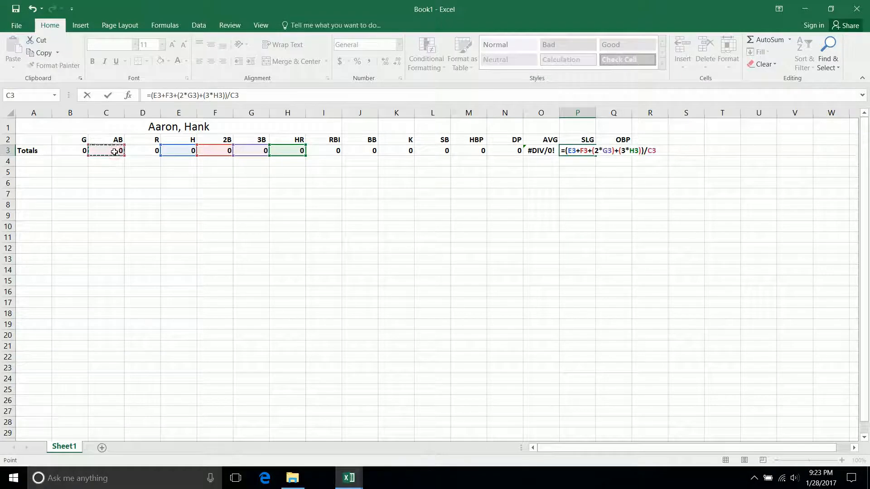
pyautogui.press('Tab')
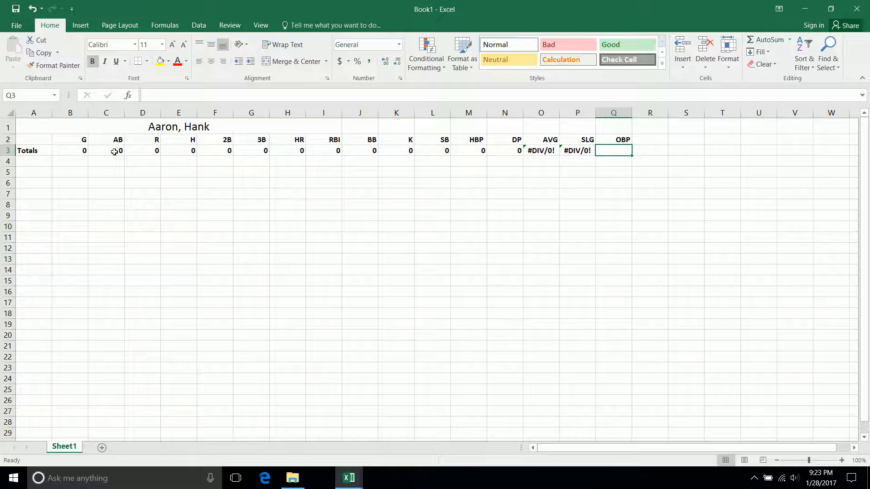
# Step: Begin the on-base percentage formula in Q3 with the numerator (E3+J3+M3, adding hits, walks and hit-by-pitch totals
pyautogui.write('=')
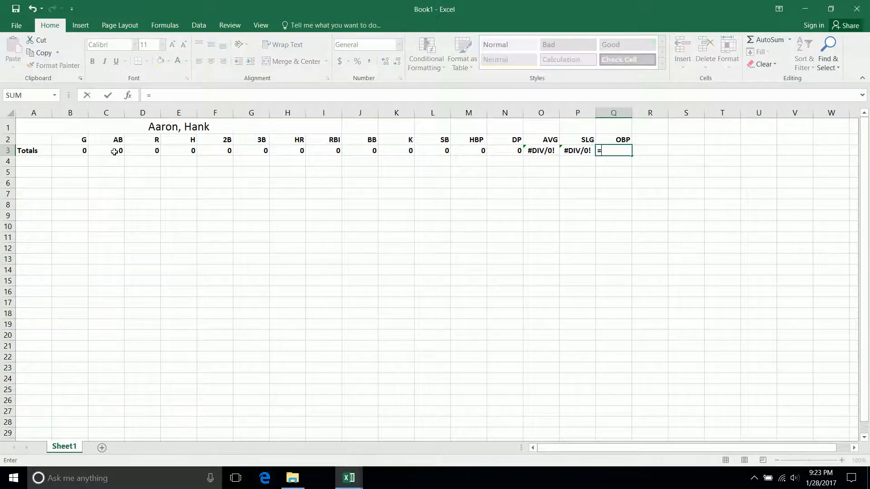
pyautogui.write('(')
pyautogui.click(180, 151)
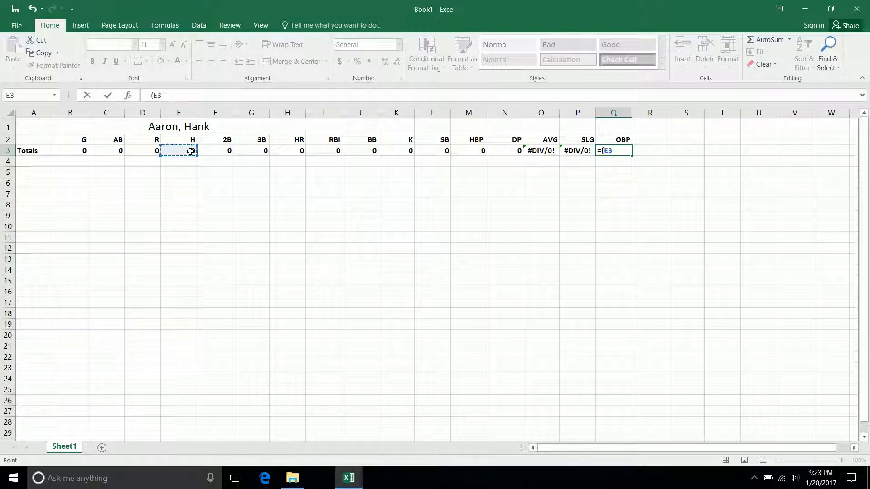
pyautogui.write('+')
pyautogui.click(370, 151)
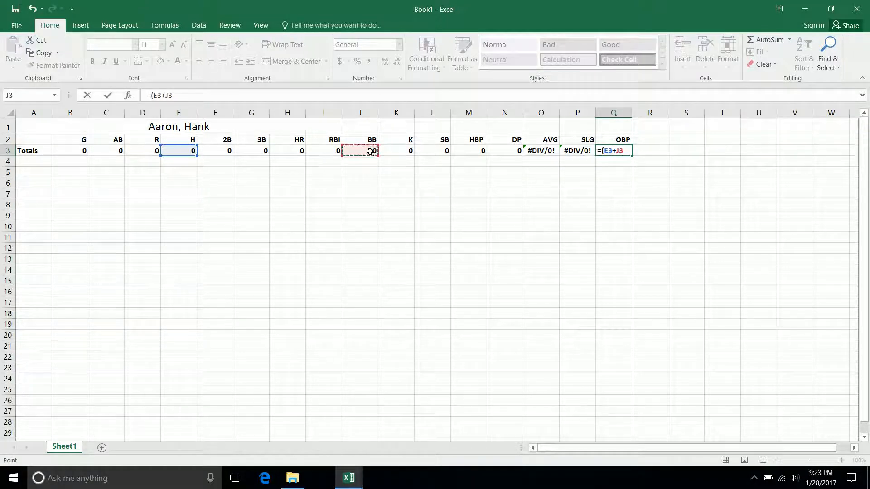
pyautogui.write('+')
pyautogui.click(473, 152)
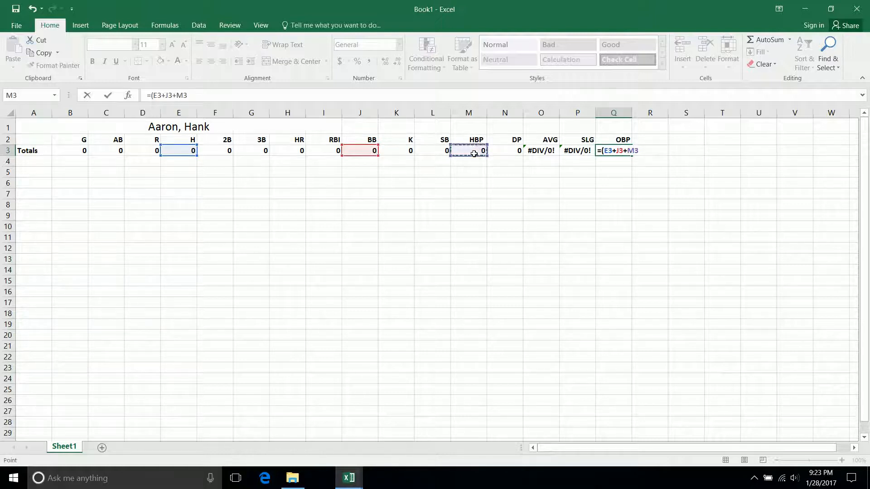
# Step: Complete the OBP formula in Q3 by dividing the numerator by (C3+J3+M3), the sum of at bats, walks and hit-by-pitches
pyautogui.write(')/')
pyautogui.click(108, 151)
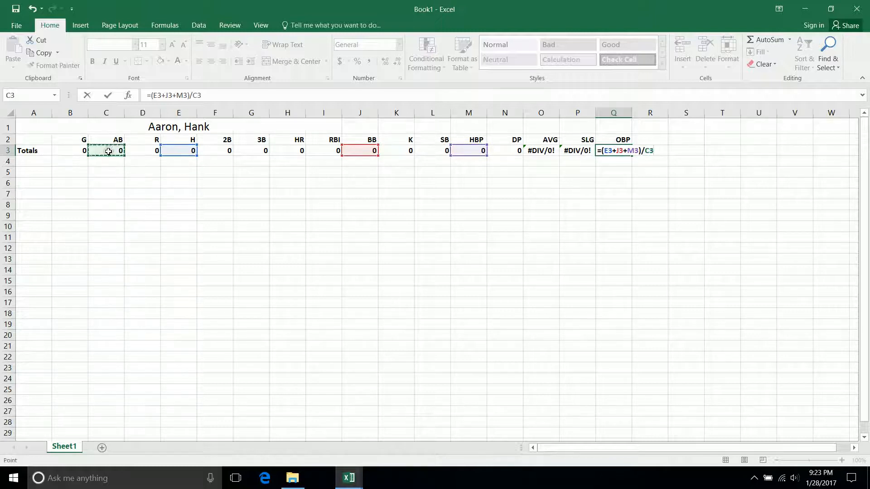
pyautogui.press('BackSpace')
pyautogui.press('BackSpace')
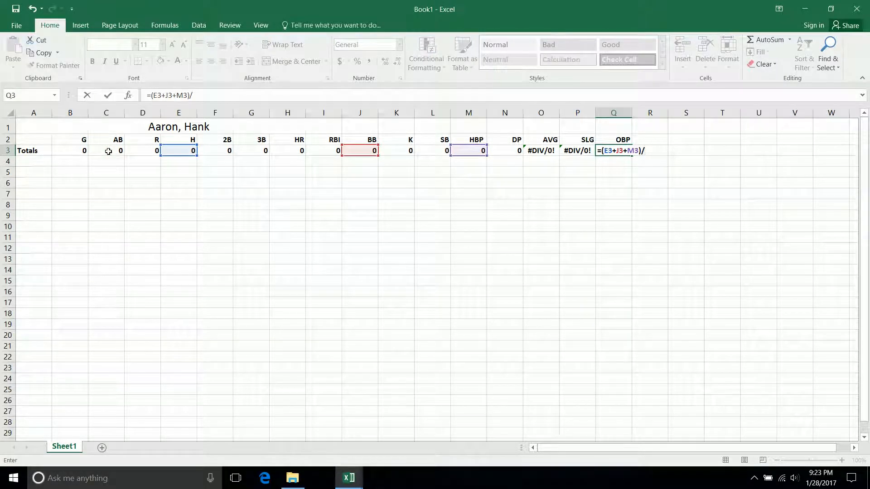
pyautogui.write('(')
pyautogui.click(110, 152)
pyautogui.write('+')
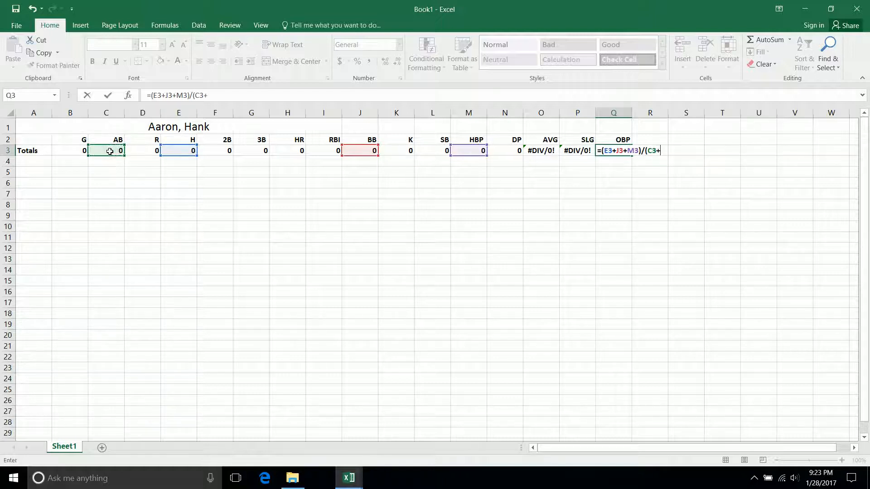
pyautogui.click(369, 151)
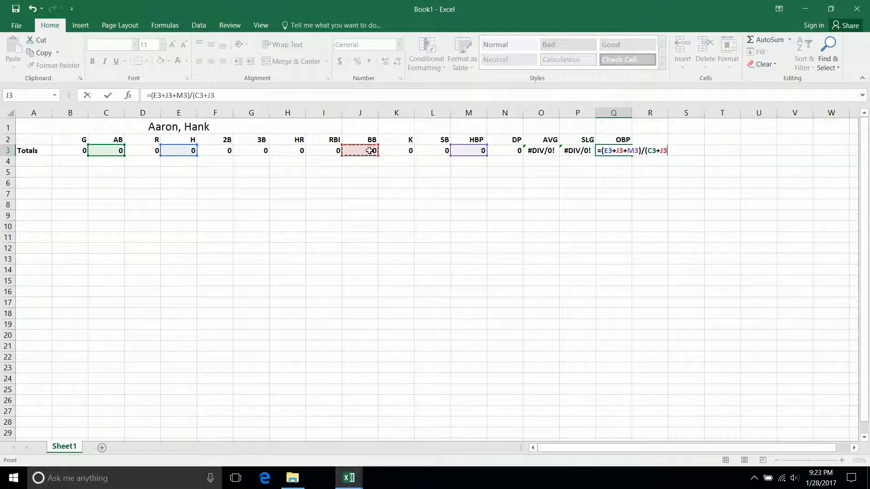
pyautogui.write('+')
pyautogui.click(473, 151)
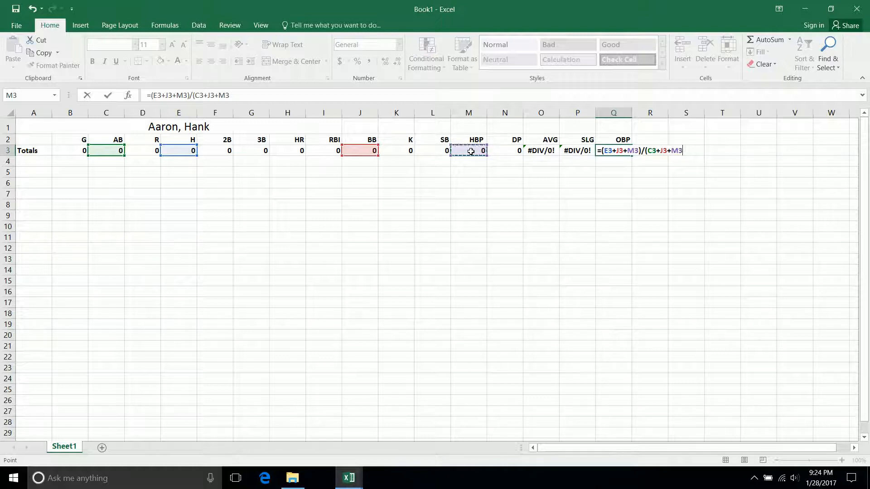
pyautogui.write(')')
pyautogui.press('Tab')
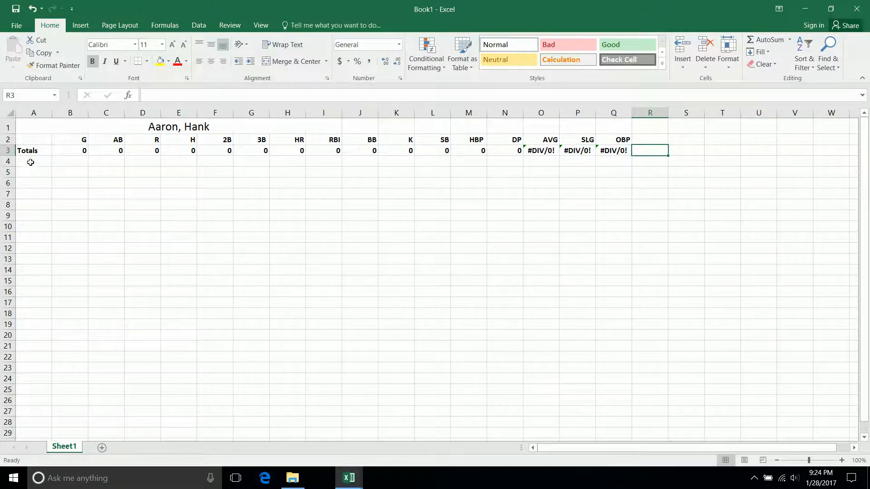
# Step: Format the whole of column A as Date with the 14-Mar type
pyautogui.click(34, 112)
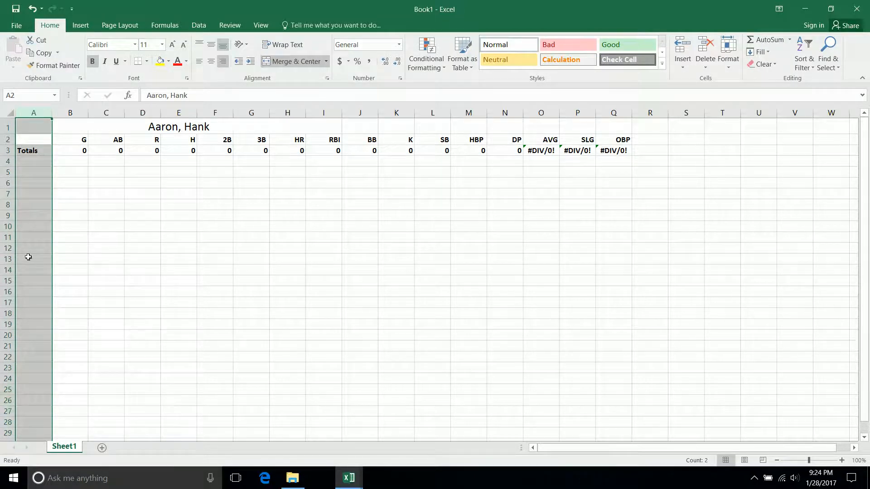
pyautogui.rightClick(29, 186)
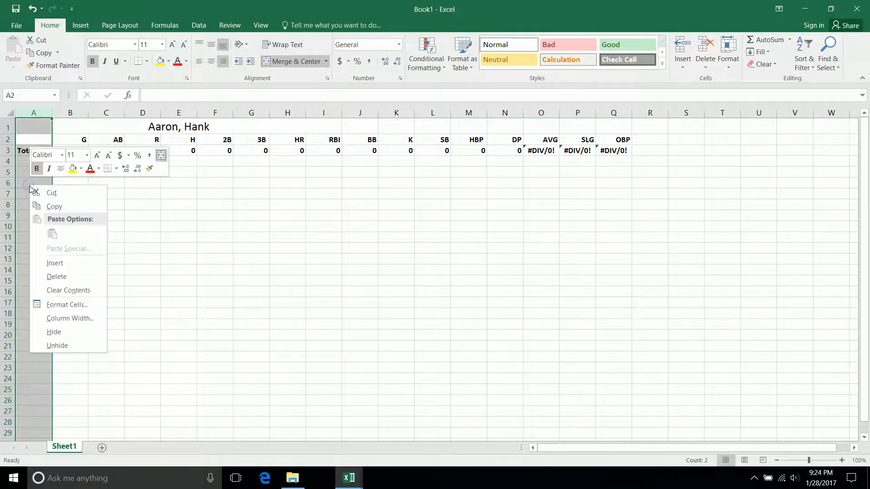
pyautogui.click(60, 306)
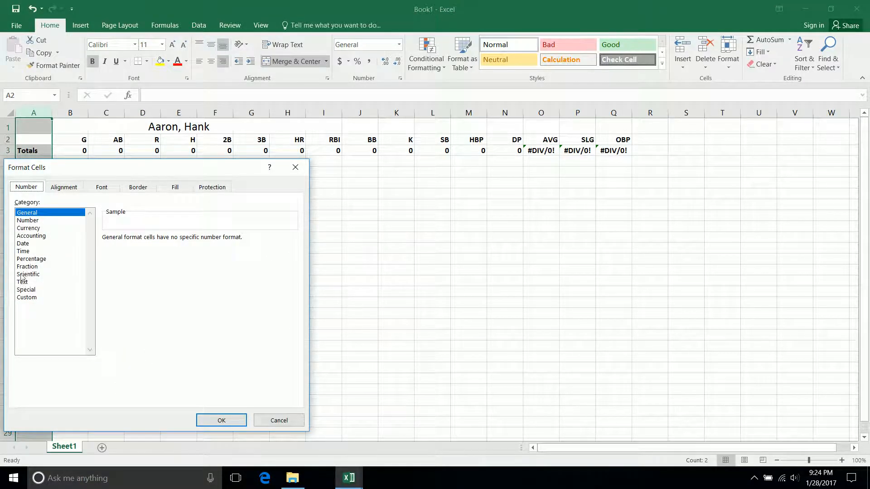
pyautogui.click(26, 244)
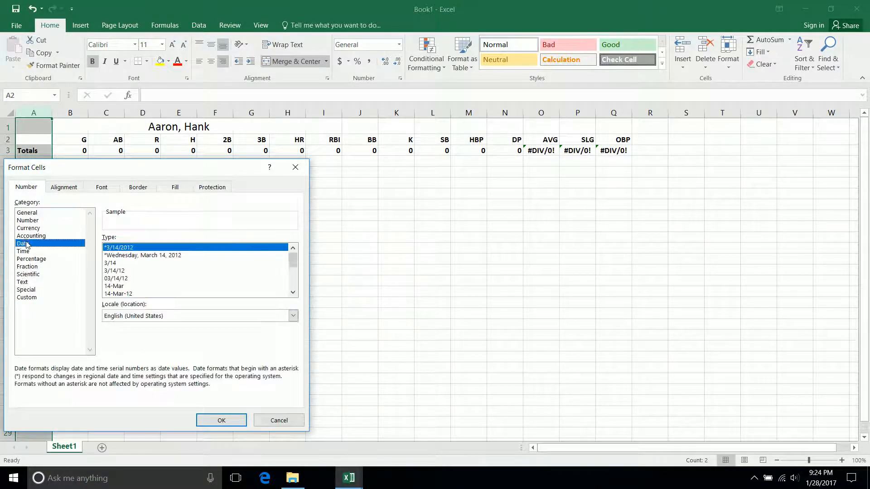
pyautogui.click(118, 287)
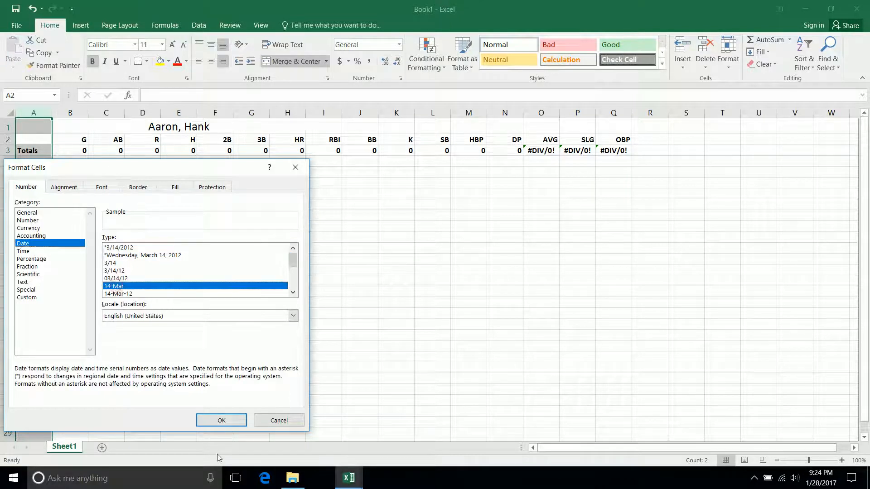
pyautogui.click(220, 421)
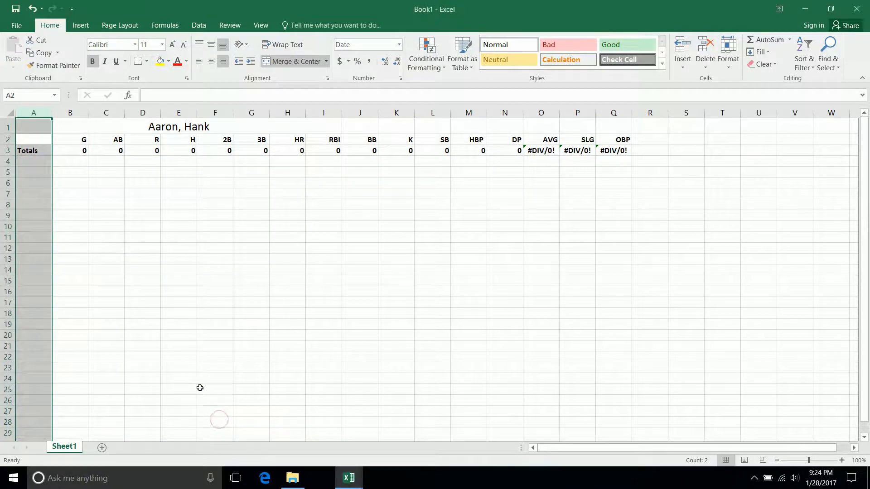
# Step: Enter the first game date 4-5 in cell A4, under the Totals label
pyautogui.click(27, 164)
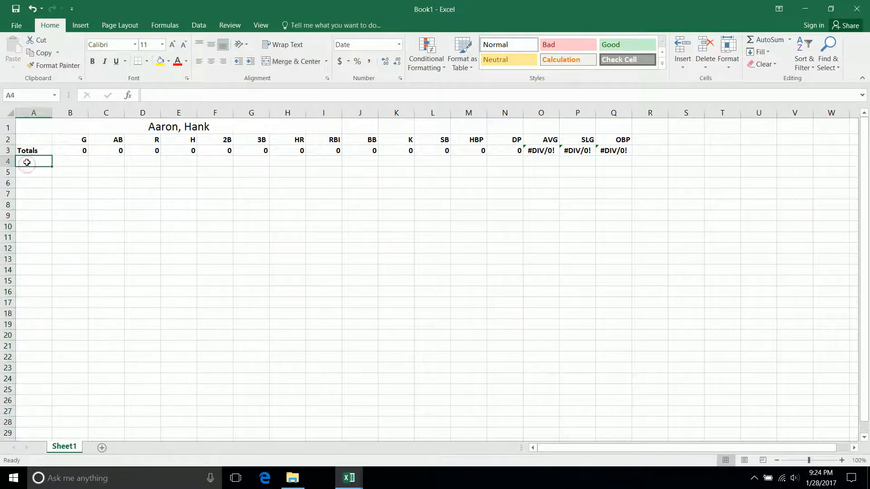
pyautogui.write('4-')
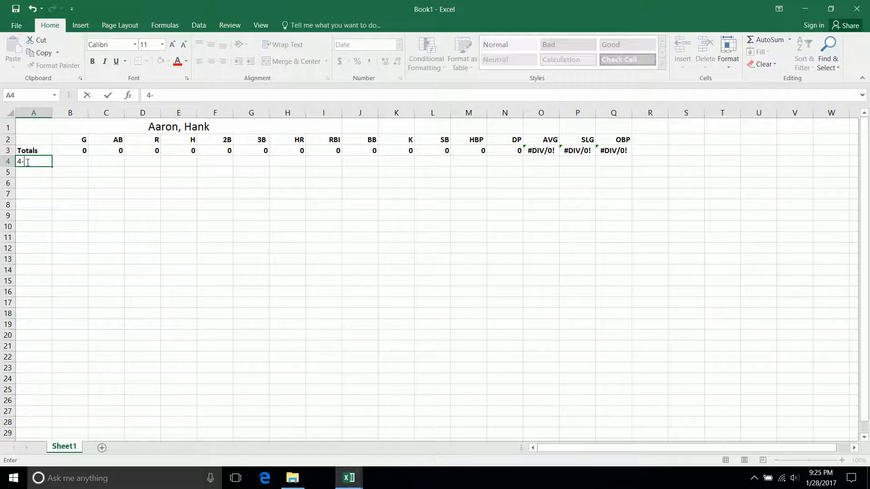
pyautogui.write('5')
pyautogui.press('Tab')
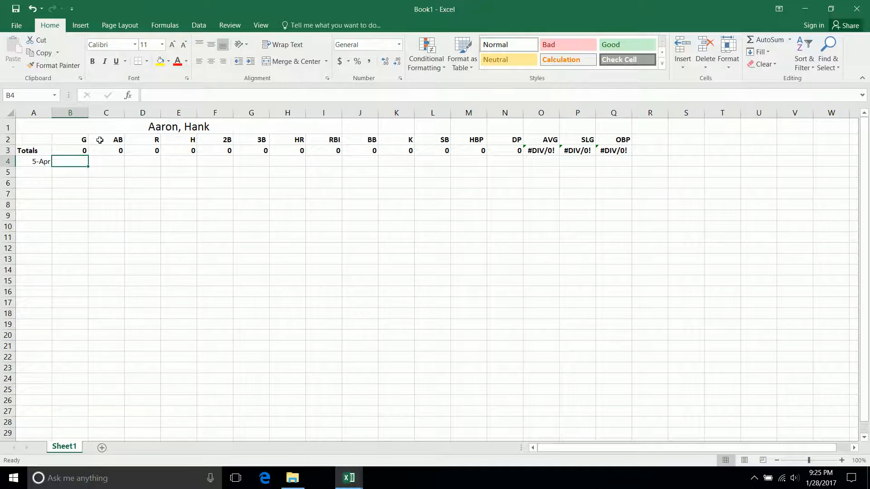
# Step: Fill in the 5-Apr game in row 4 with G 1, AB 4, H 2 and 2B 1, leaving R blank
pyautogui.write('1')
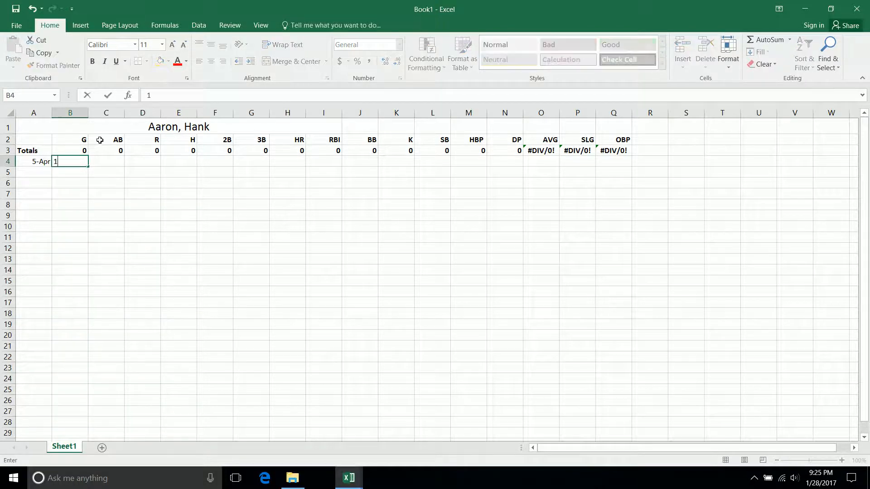
pyautogui.press('Tab')
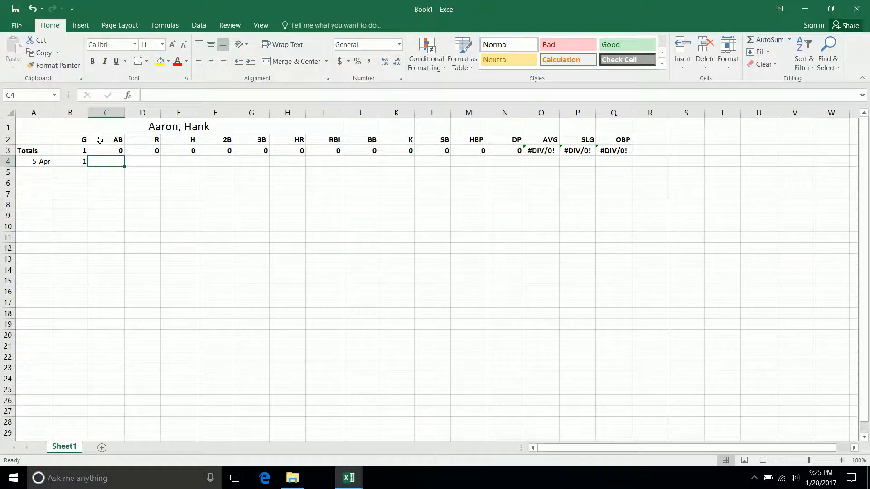
pyautogui.write('4')
pyautogui.press('Tab')
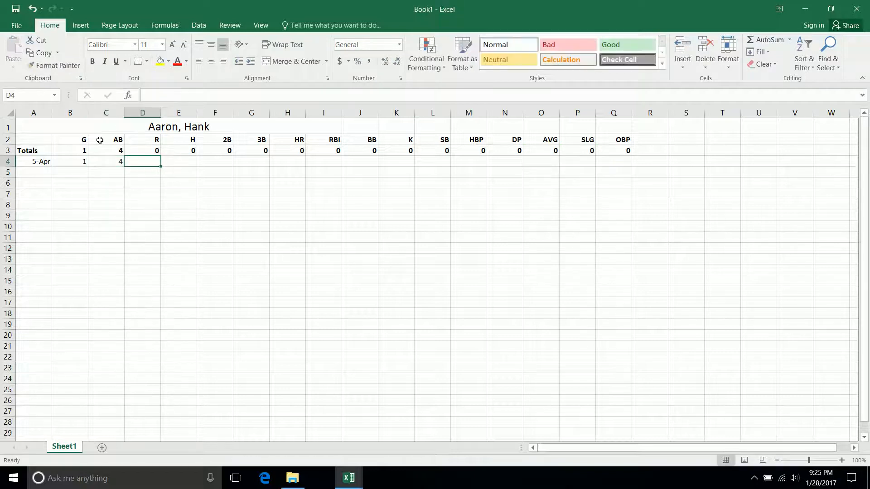
pyautogui.press('Tab')
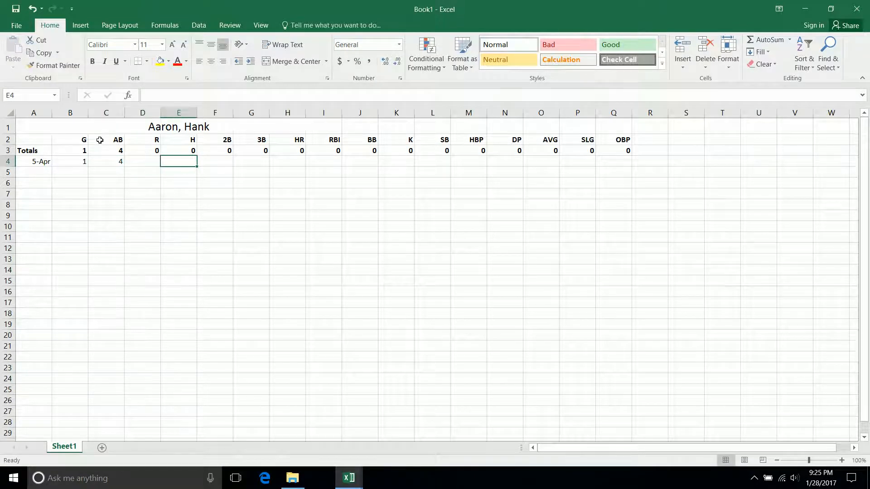
pyautogui.write('2')
pyautogui.press('Tab')
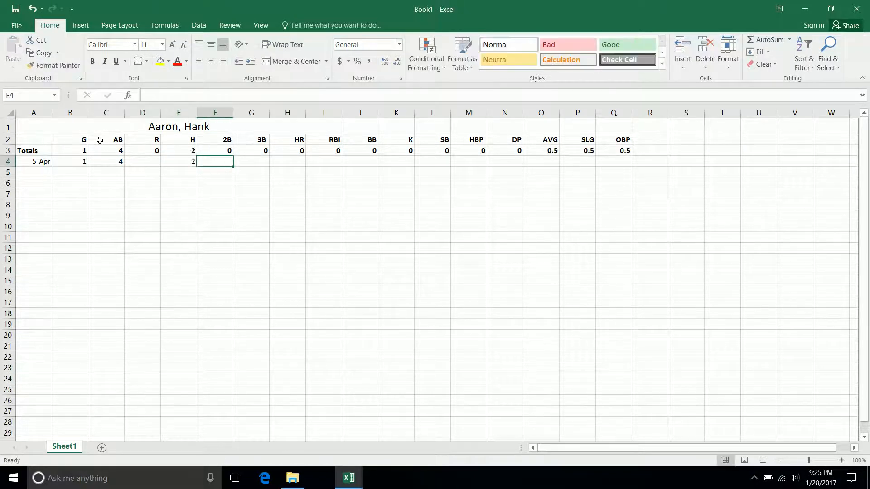
pyautogui.write('1')
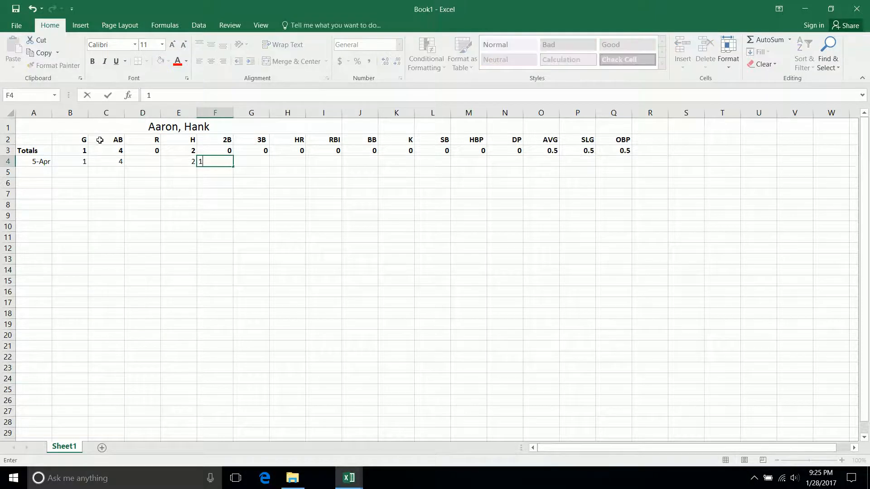
pyautogui.press('Tab')
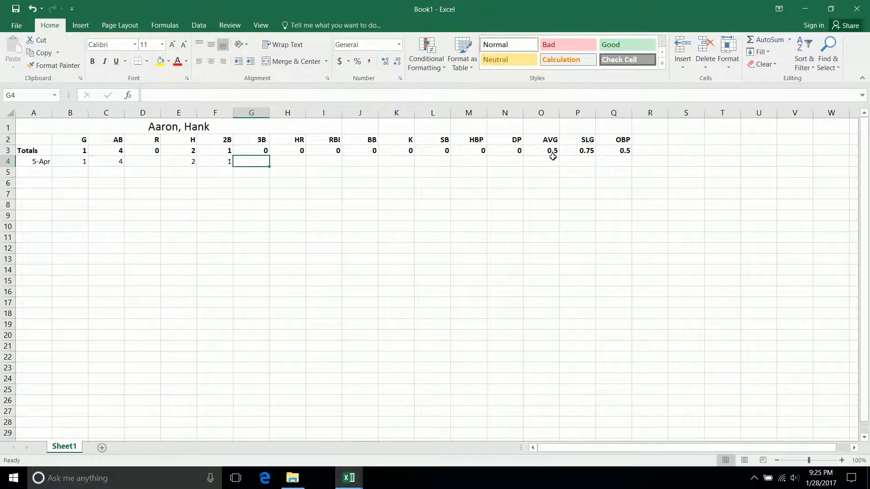
# Step: Give the AVG, SLG and OBP totals in O3:Q3 the Number format with three decimal places
pyautogui.moveTo(552, 154); pyautogui.dragTo(616, 150)
pyautogui.rightClick(601, 155)
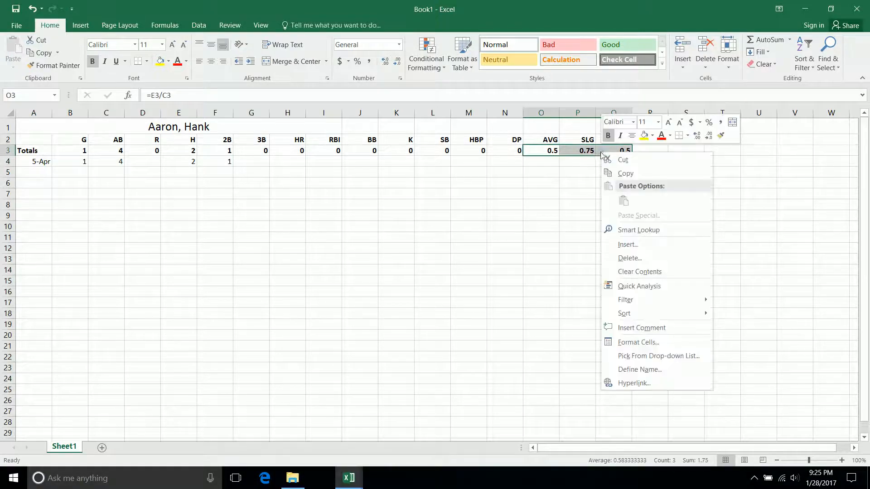
pyautogui.click(657, 345)
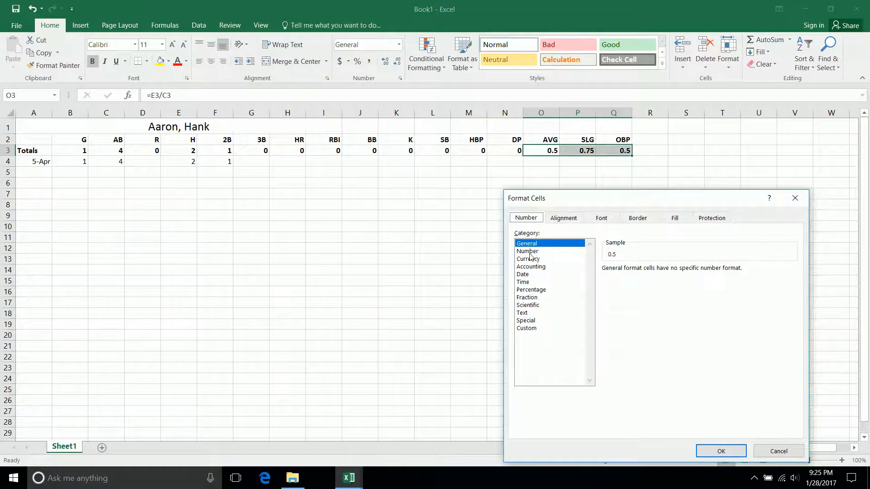
pyautogui.click(530, 251)
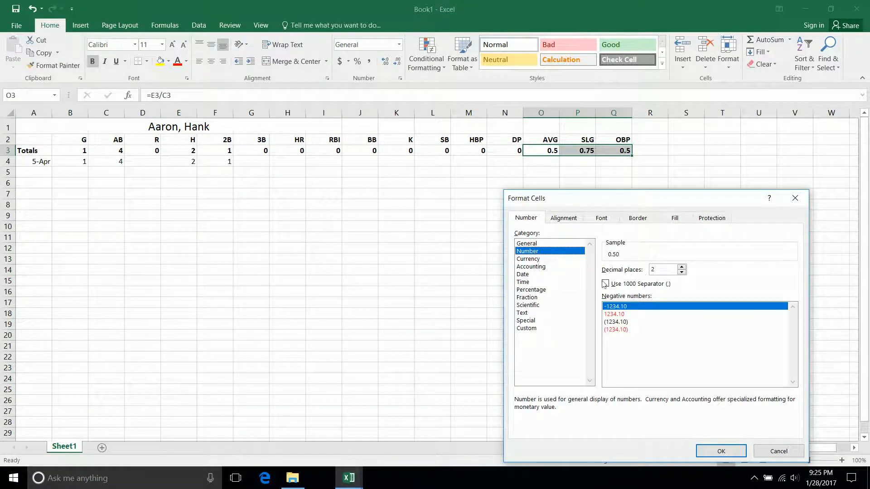
pyautogui.click(681, 267)
# Step: Turn the format of O3:Q3 into the custom code .000, without the leading zero, and apply it
pyautogui.click(533, 329)
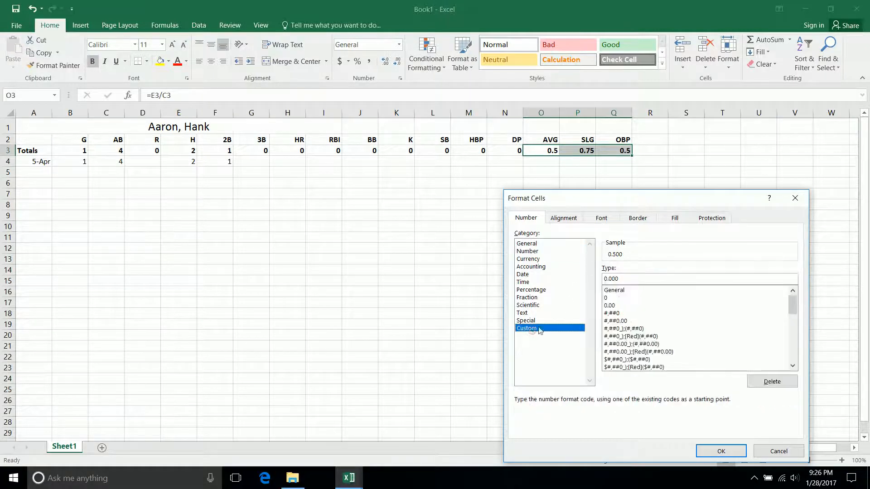
pyautogui.click(636, 281)
pyautogui.press('Left')
pyautogui.press('Left')
pyautogui.press('Left')
pyautogui.press('Left')
pyautogui.press('BackSpace')
pyautogui.click(707, 450)
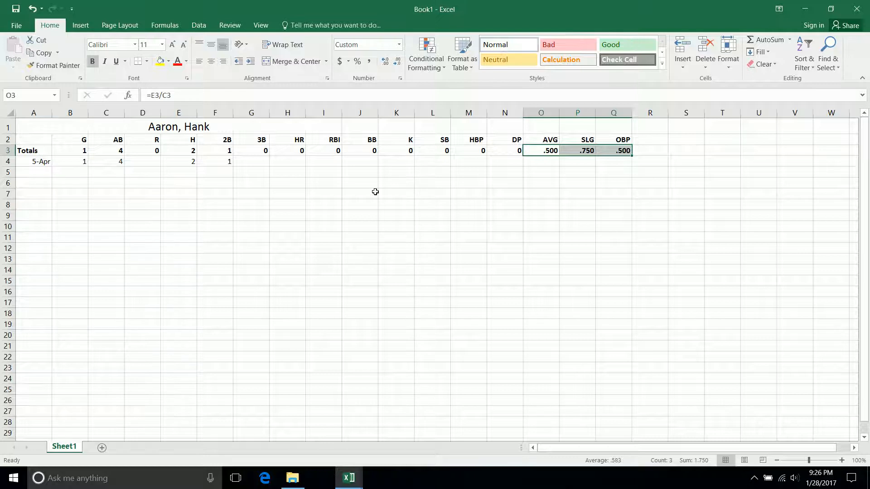
# Step: Enter the second game date, 4/6, in cell A5 below the 5-Apr row
pyautogui.click(41, 173)
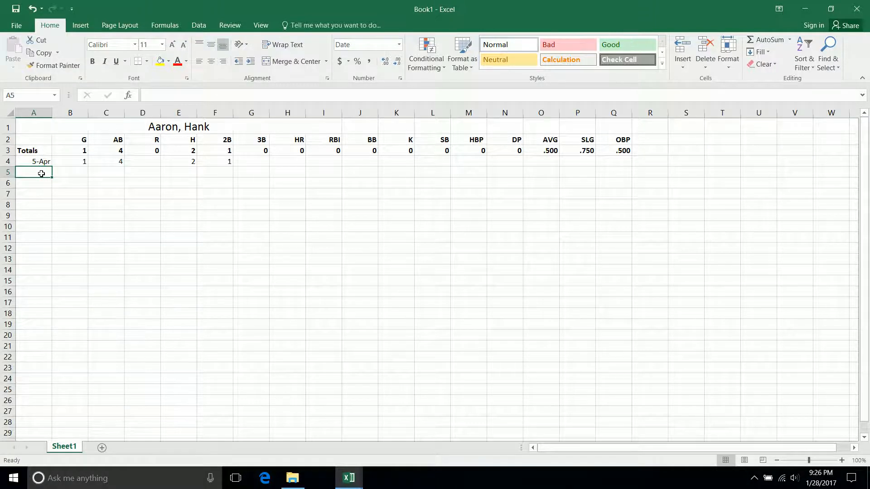
pyautogui.write('4-6')
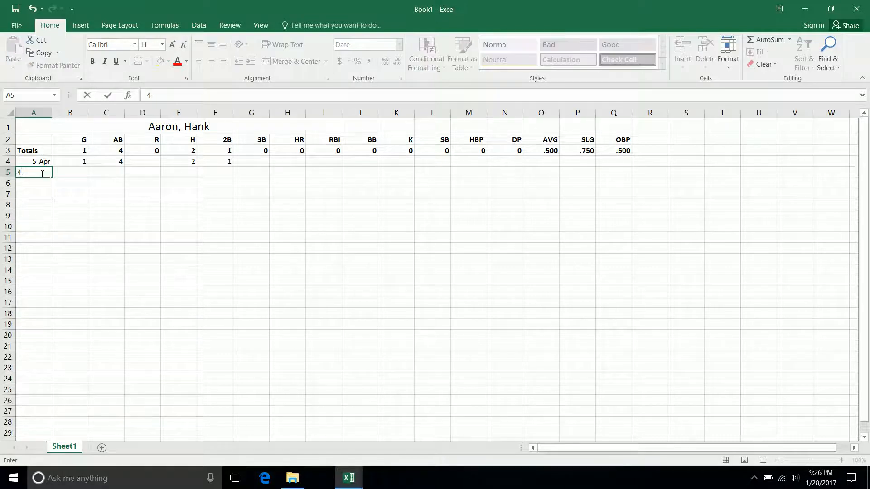
pyautogui.press('BackSpace')
pyautogui.press('BackSpace')
pyautogui.write('/')
pyautogui.write('6')
pyautogui.press('Tab')
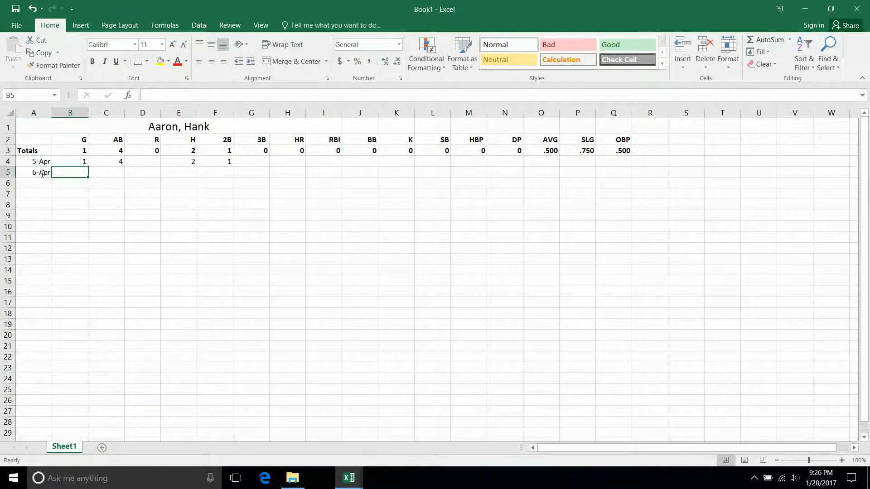
# Step: Fill in the 6-Apr game in row 5 with G 1, AB 3 and K 1, leaving the other statistics blank
pyautogui.write('1')
pyautogui.press('Tab')
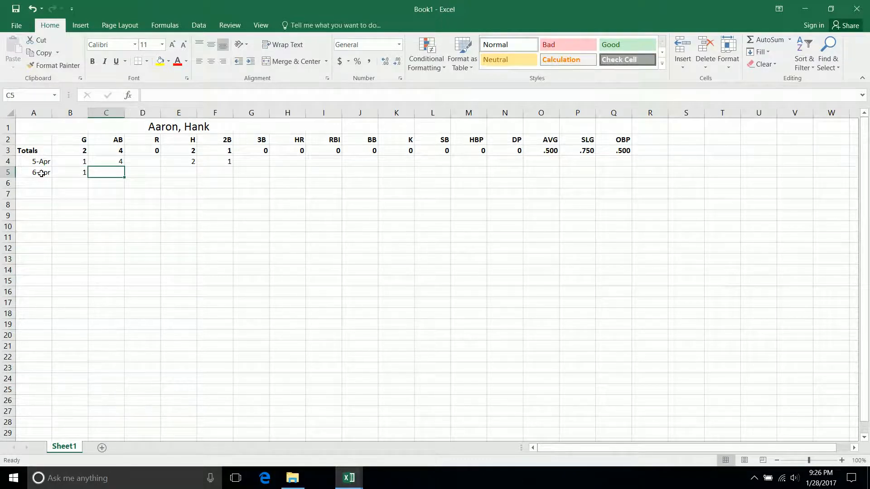
pyautogui.write('3')
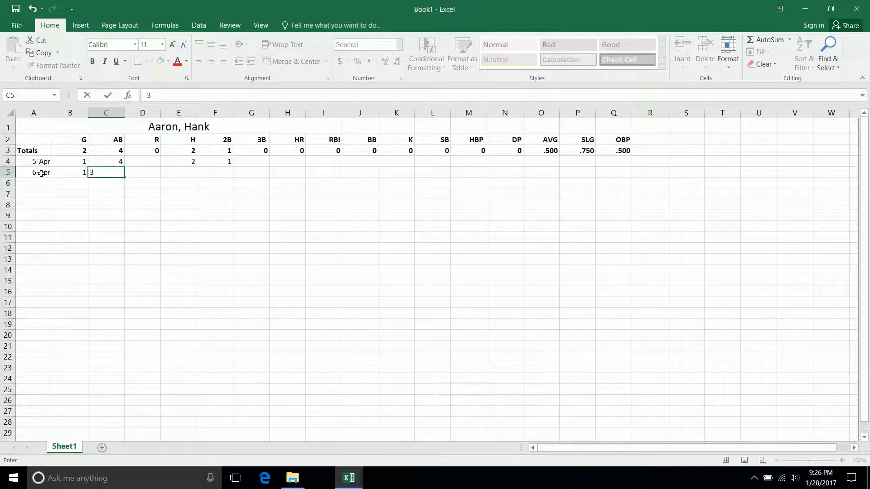
pyautogui.press('Tab')
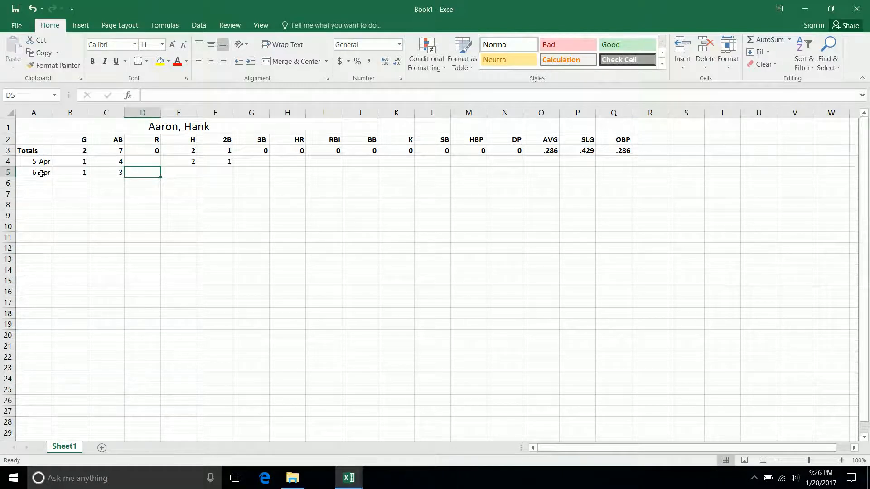
pyautogui.press('Tab')
pyautogui.press('Tab')
pyautogui.press('Tab')
pyautogui.press('Tab')
pyautogui.press('Tab')
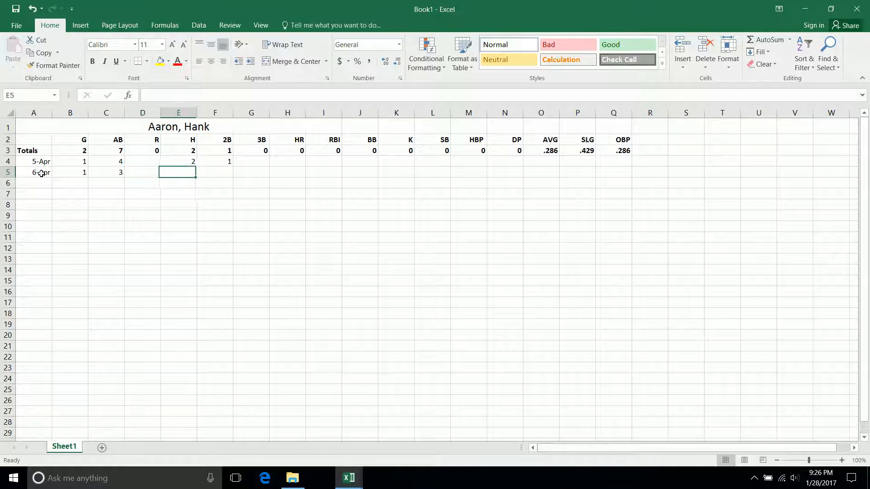
pyautogui.press('Tab')
pyautogui.press('Tab')
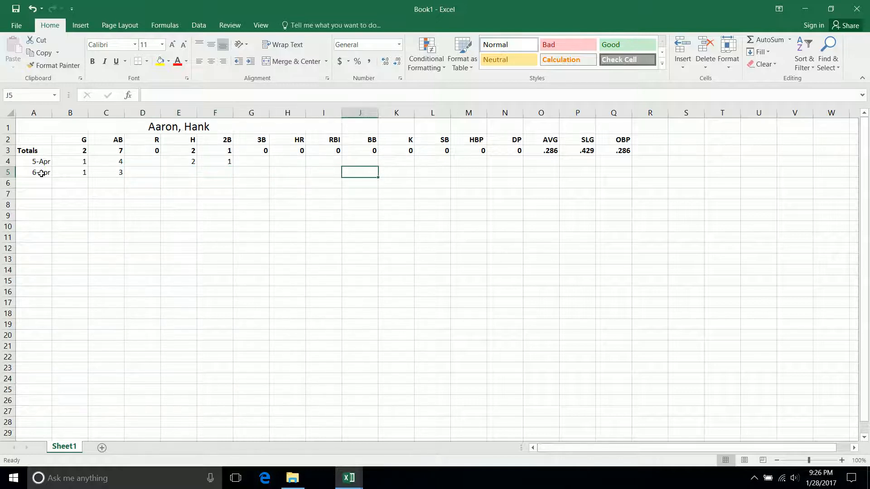
pyautogui.write('1')
pyautogui.press('Tab')
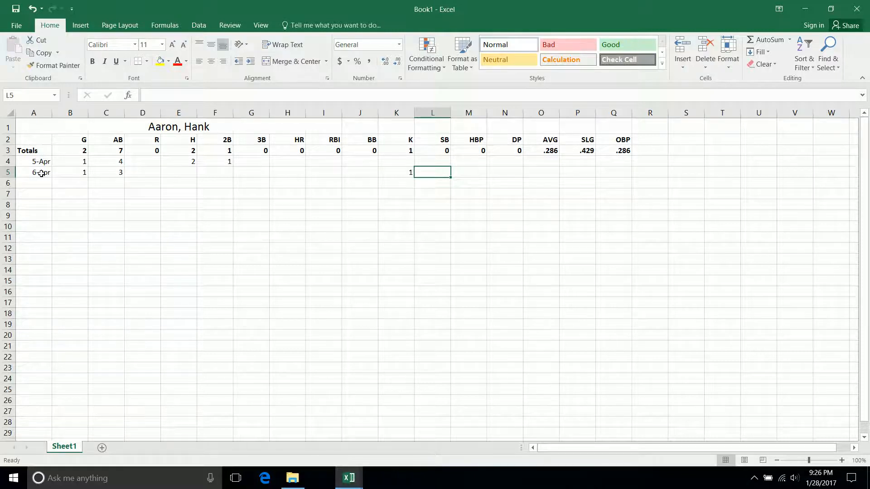
pyautogui.press('Down')
pyautogui.press('Home')
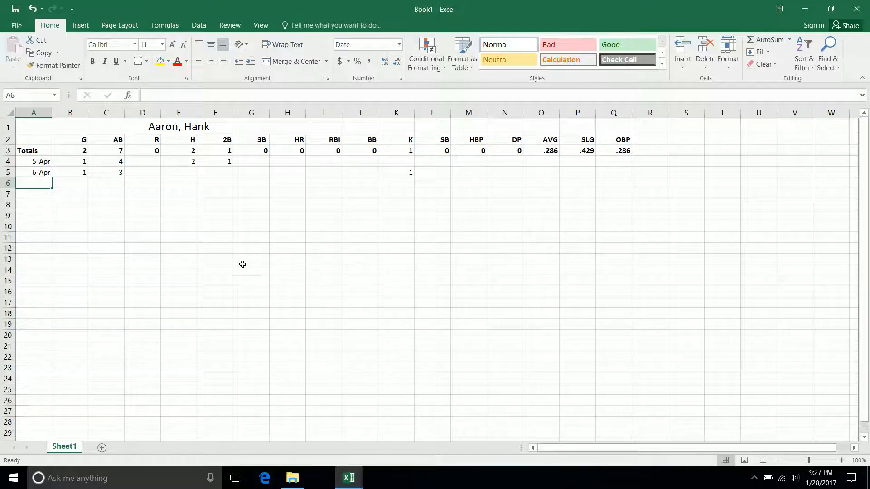
# Step: Create a copy of Sheet1 at the end of the same workbook and show the copy
pyautogui.rightClick(71, 447)
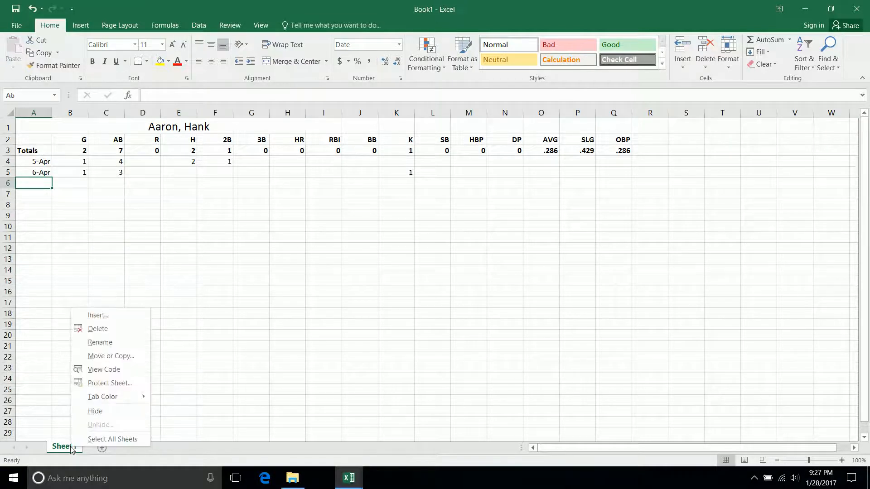
pyautogui.click(137, 355)
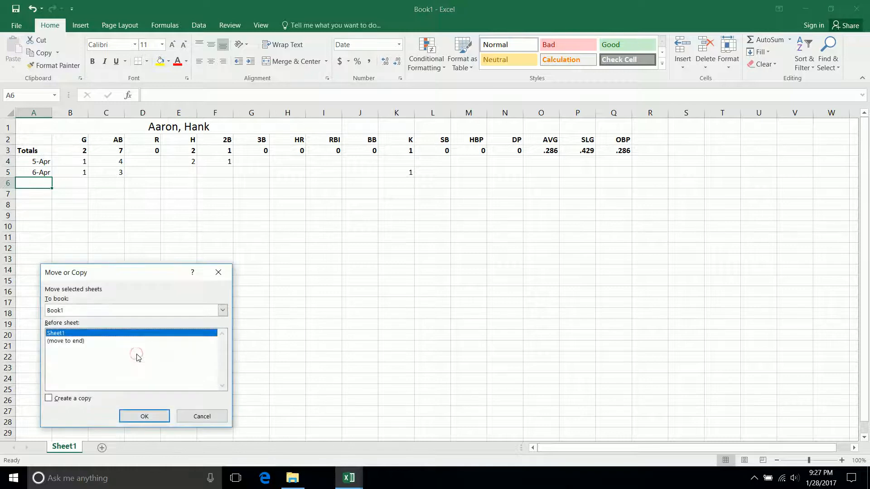
pyautogui.click(49, 398)
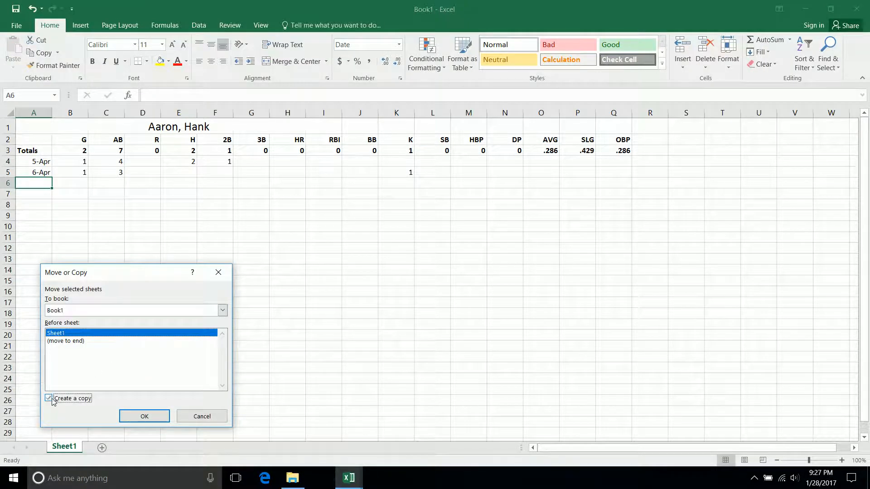
pyautogui.click(77, 342)
pyautogui.click(138, 417)
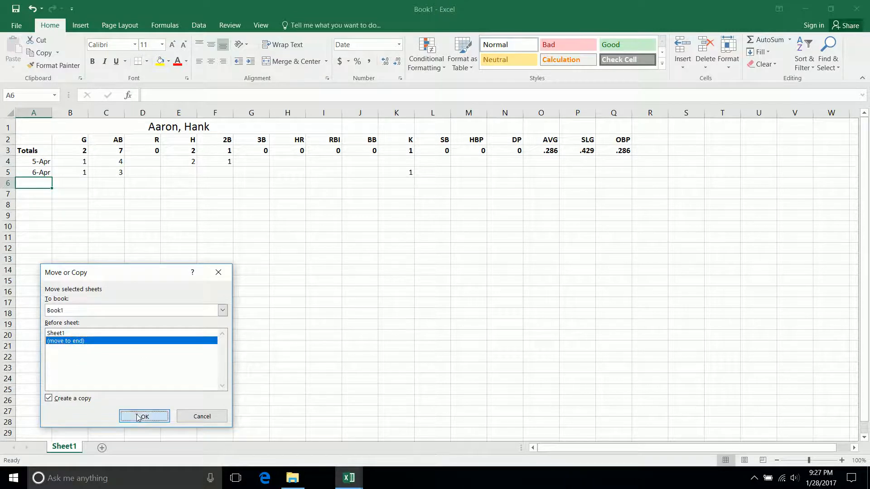
pyautogui.click(65, 449)
pyautogui.click(105, 447)
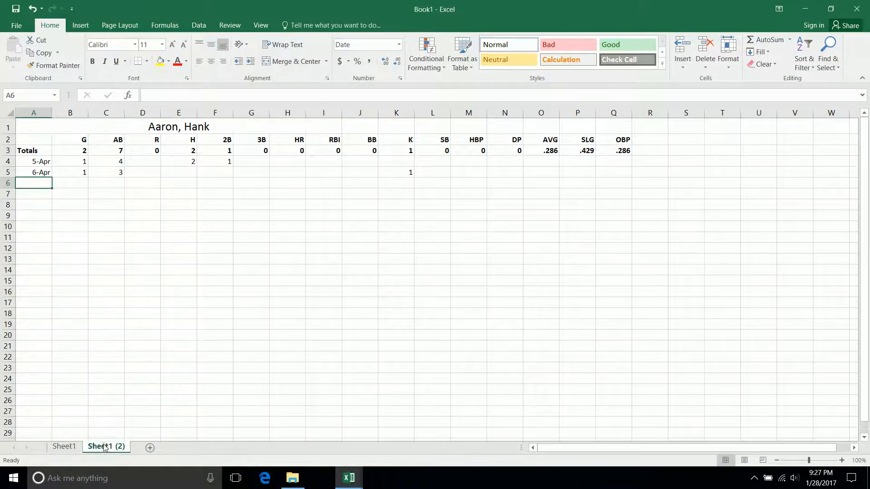
# Step: Rename the original sheet as Aaron and its copy as Torre
pyautogui.click(65, 447)
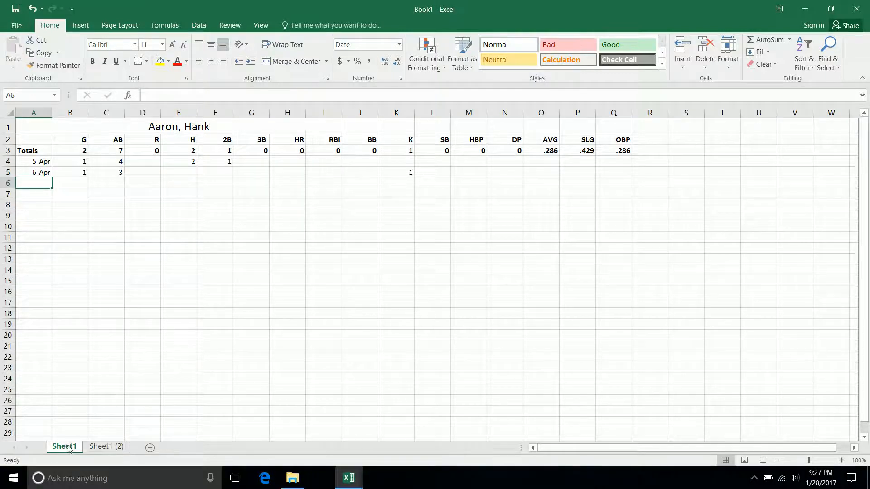
pyautogui.doubleClick(68, 448)
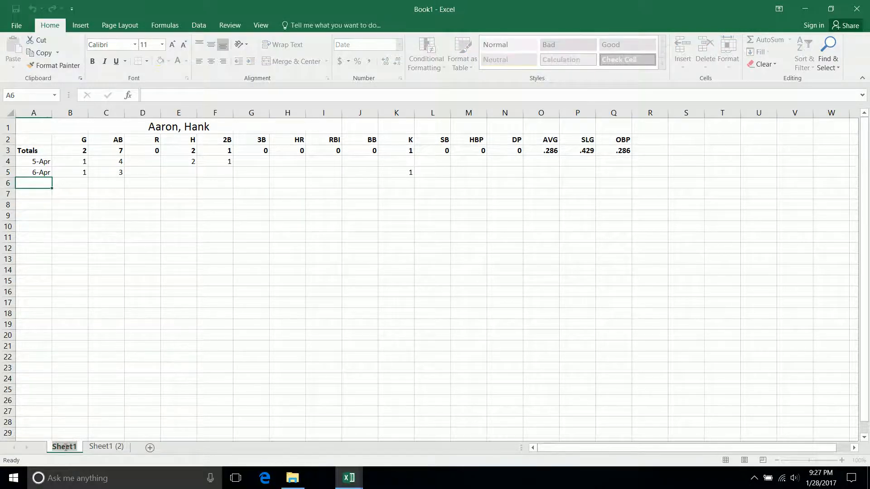
pyautogui.write('Aaron')
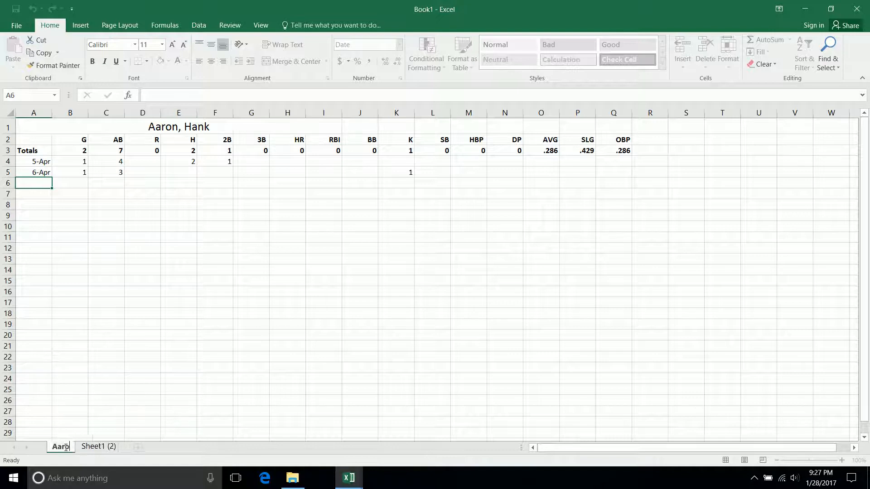
pyautogui.doubleClick(103, 447)
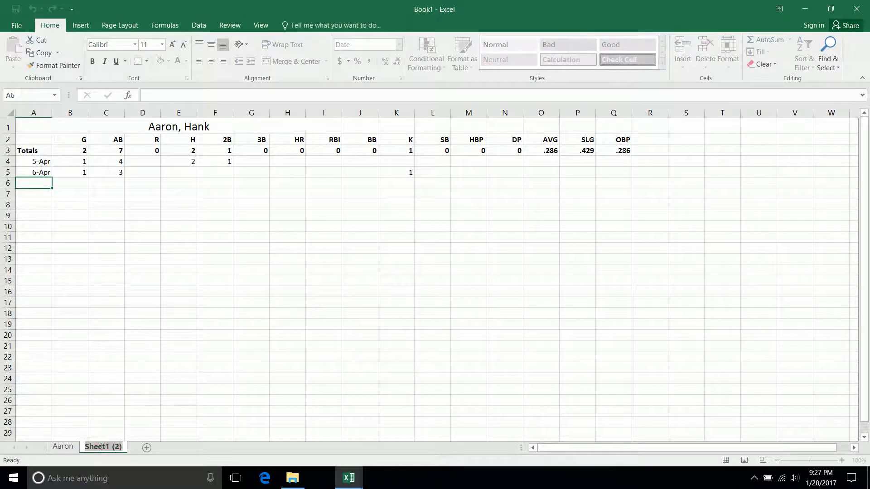
pyautogui.write('Torre')
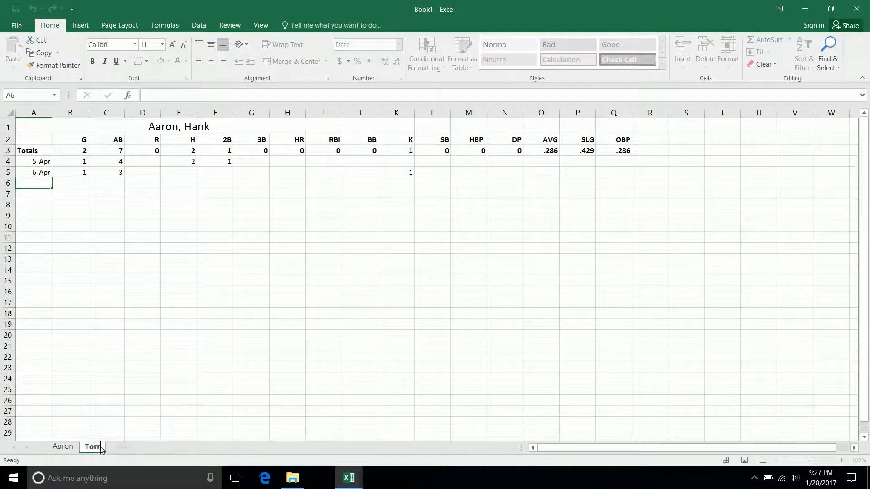
pyautogui.write('s')
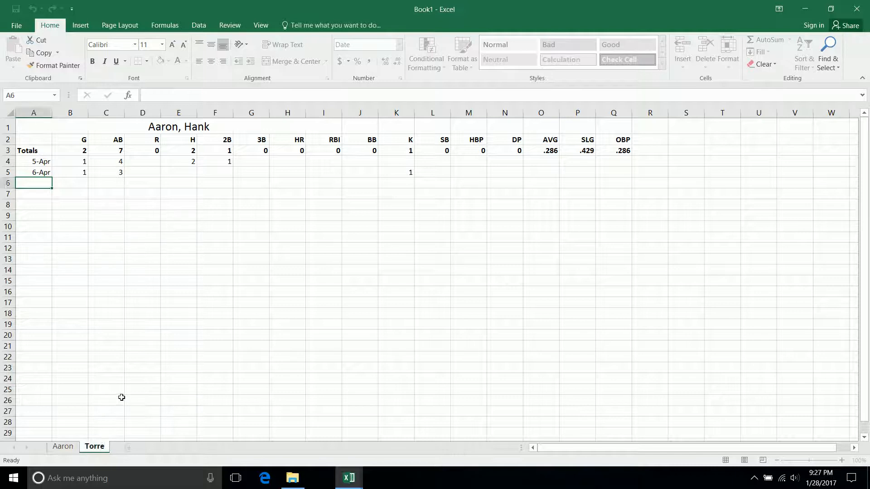
pyautogui.click(119, 399)
pyautogui.click(167, 128)
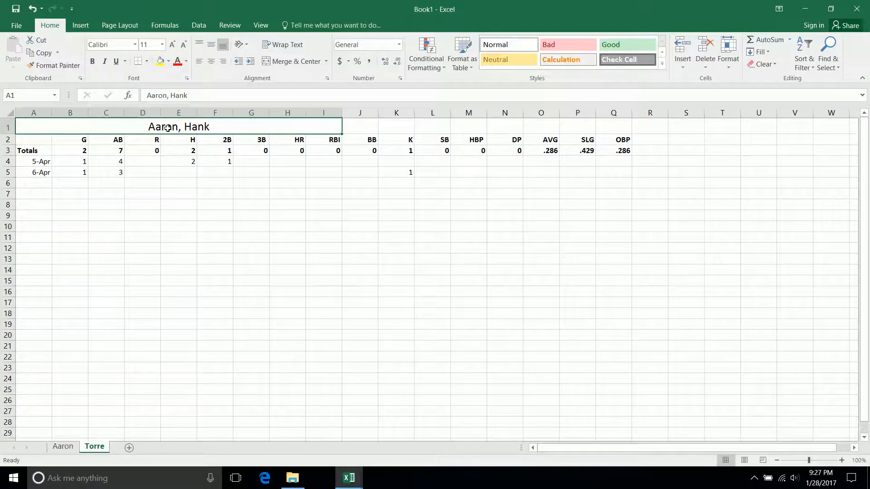
pyautogui.write('Tor')
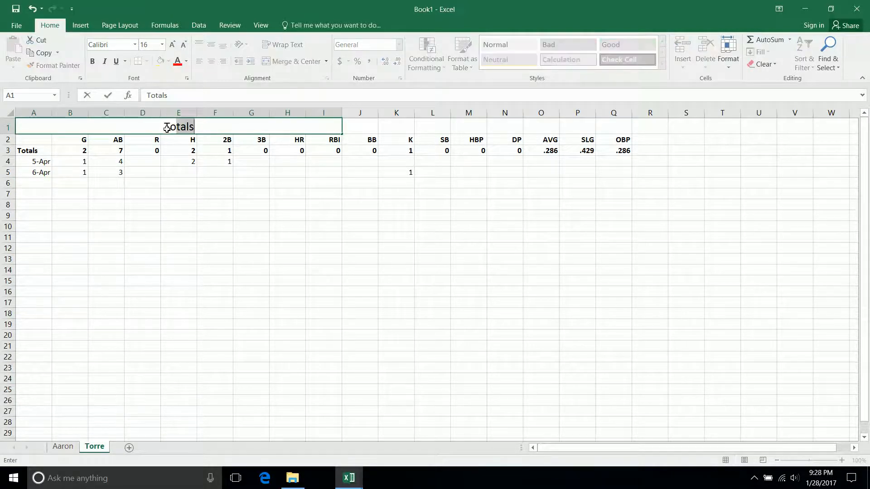
pyautogui.write('re, Joe')
pyautogui.press('Return')
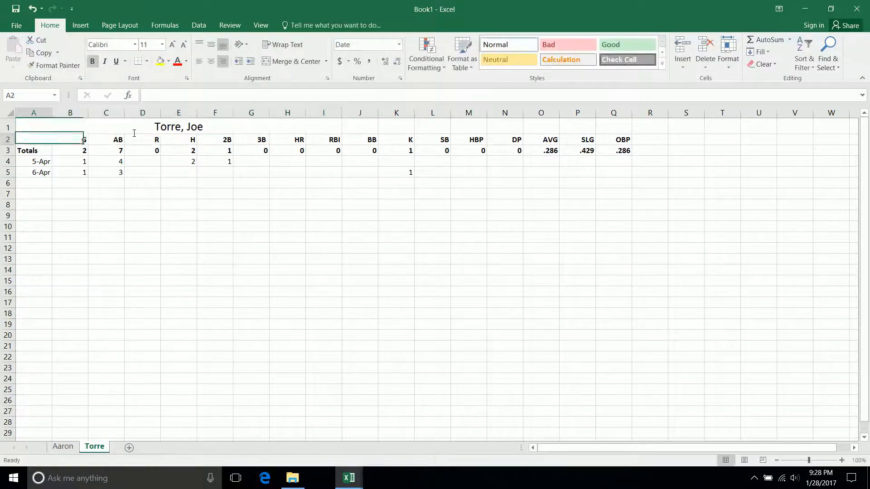
# Step: Clear the contents of game rows 4 and 5 on the Torre sheet
pyautogui.press('Down')
pyautogui.press('Down')
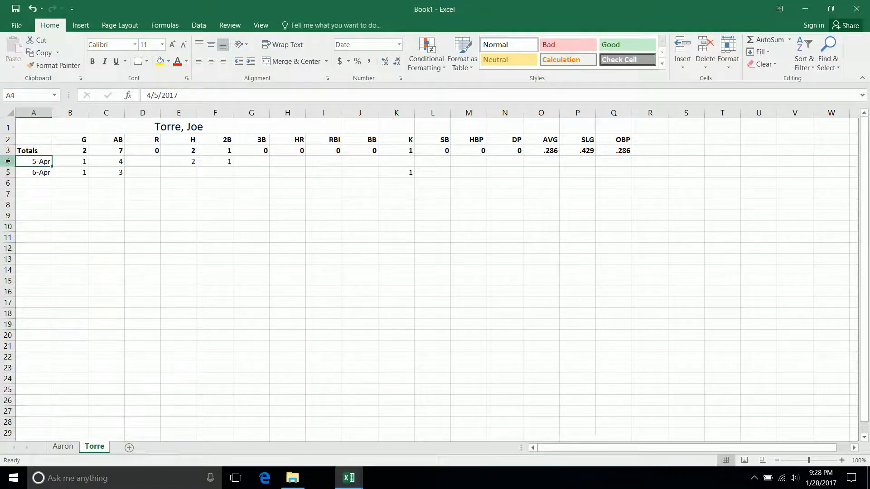
pyautogui.moveTo(7, 162); pyautogui.dragTo(11, 172)
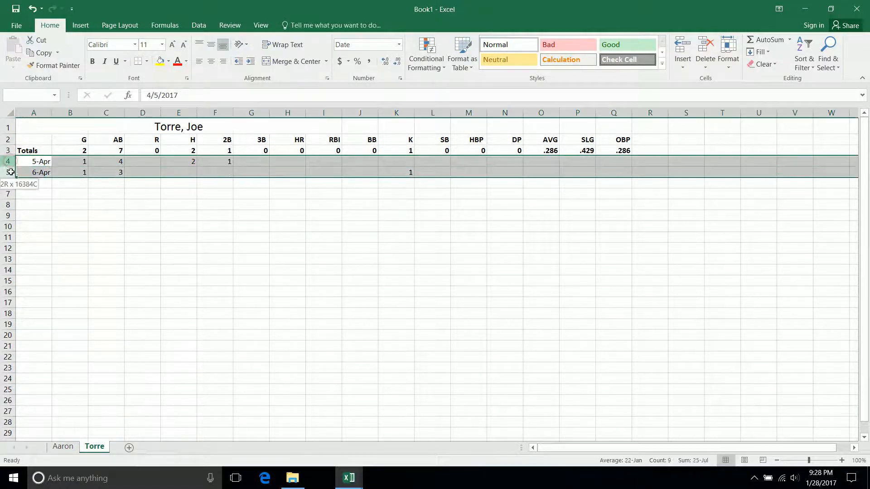
pyautogui.rightClick(64, 171)
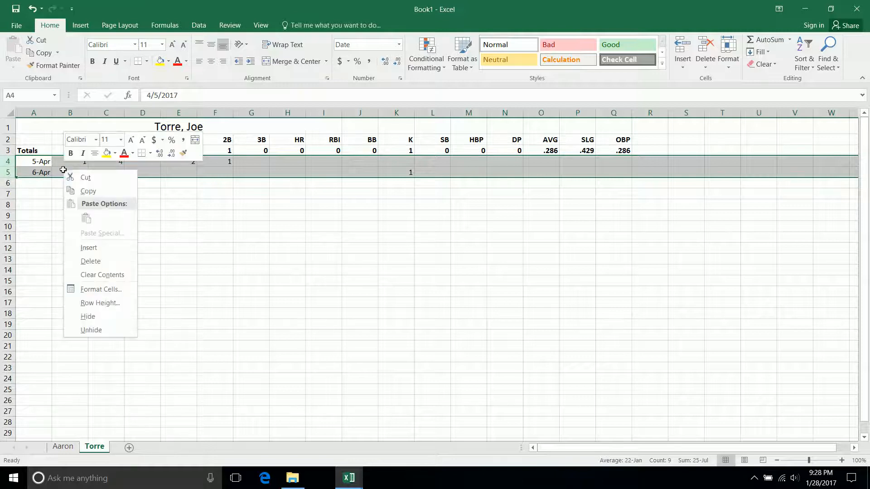
pyautogui.click(99, 276)
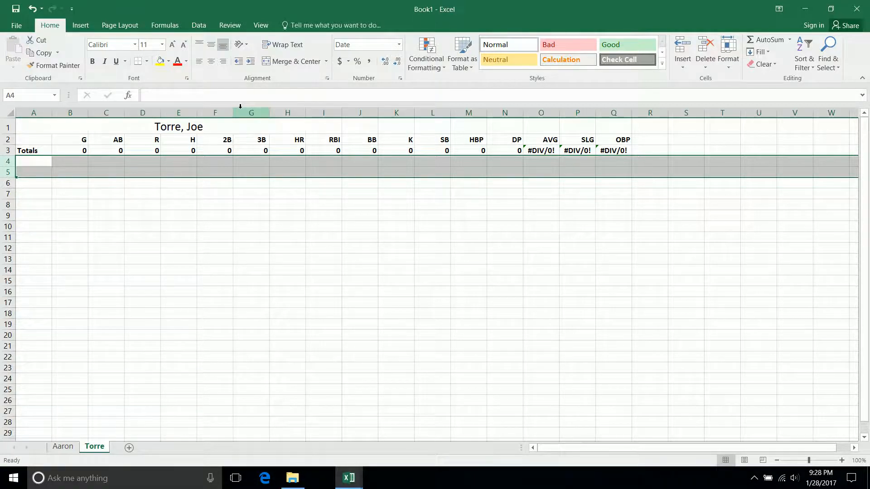
# Step: Start the first game row on the Torre sheet with the date 4-5 in A4 and 1 game in B4
pyautogui.press('Up')
pyautogui.press('Down')
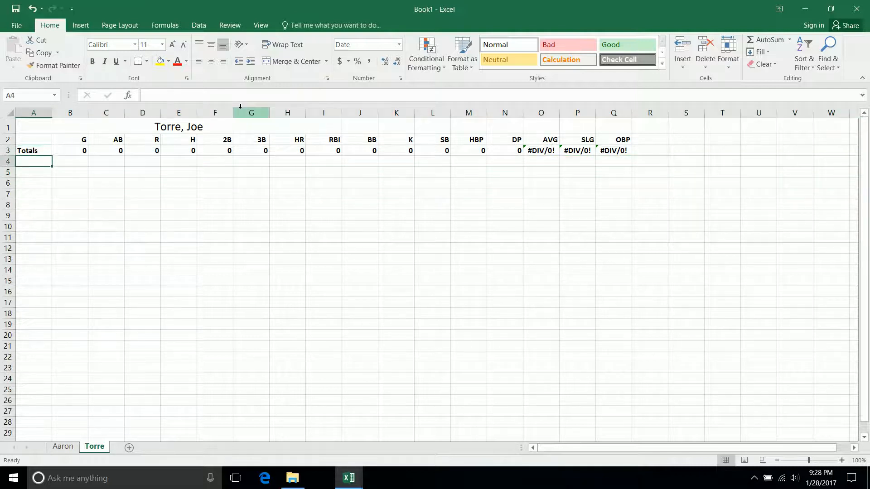
pyautogui.write('4-')
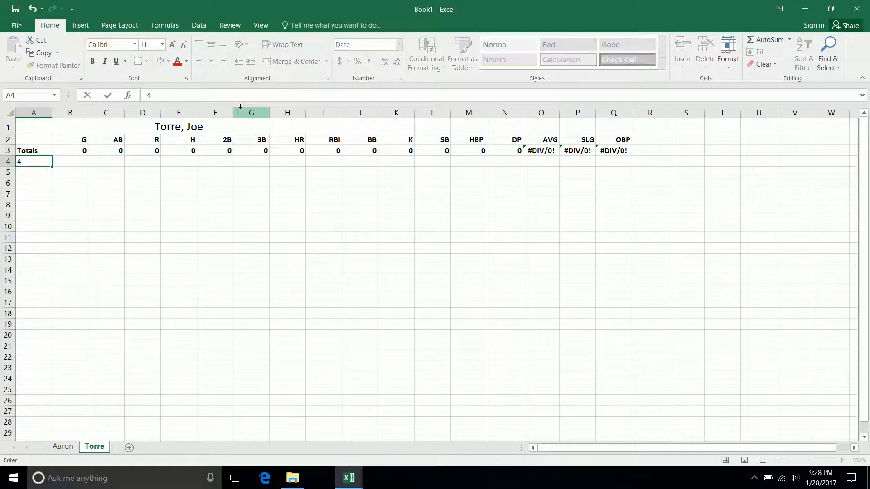
pyautogui.write('6')
pyautogui.press('BackSpace')
pyautogui.write('5')
pyautogui.press('Tab')
pyautogui.write('1')
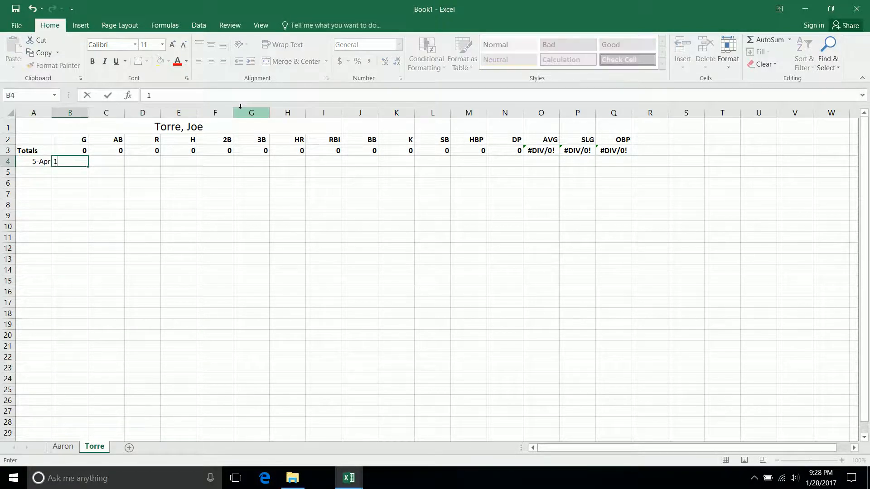
pyautogui.press('Tab')
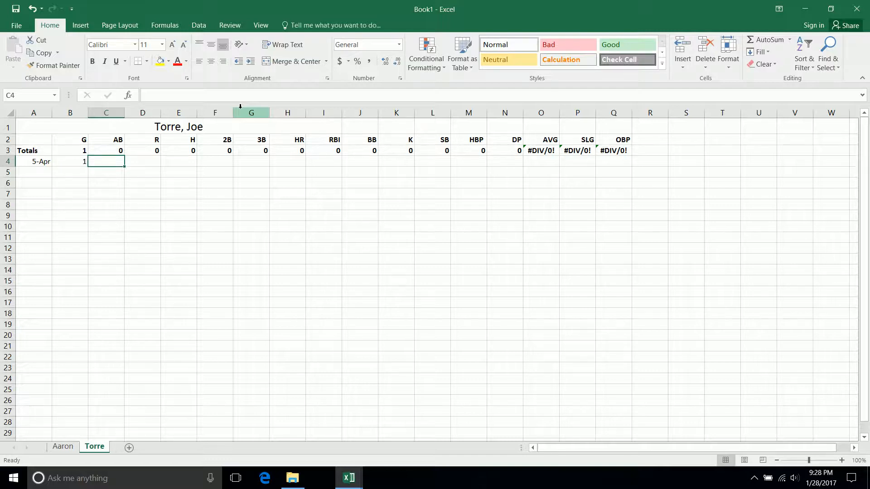
# Step: Enter 5 at-bats, 2 hits and 1 walk for the 5-Apr game in row 4
pyautogui.write('5')
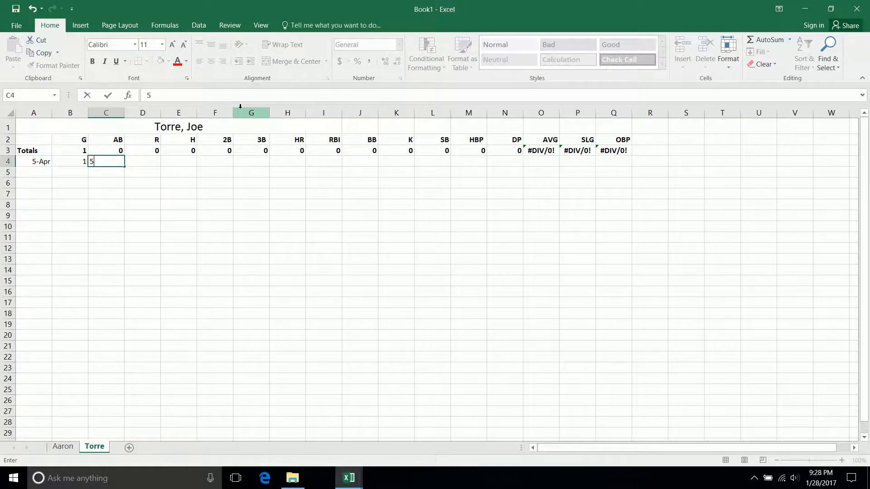
pyautogui.press('Tab')
pyautogui.press('Tab')
pyautogui.write('2')
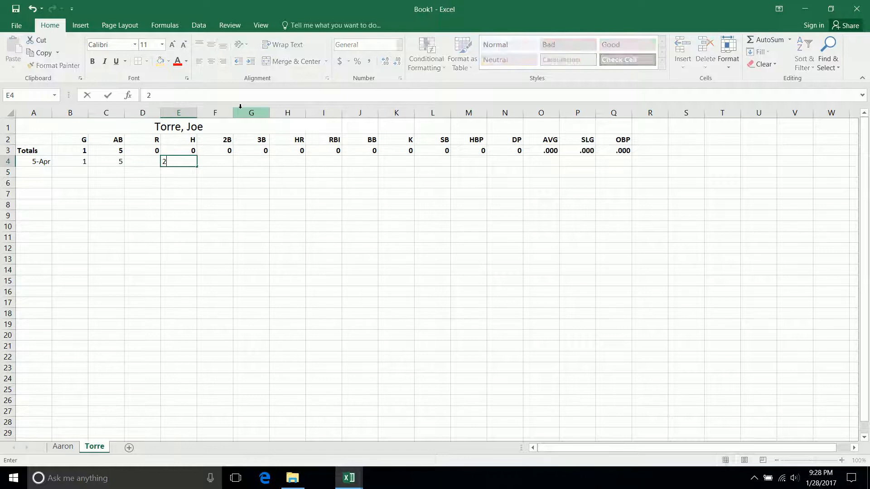
pyautogui.press('Tab')
pyautogui.press('Tab')
pyautogui.press('Tab')
pyautogui.press('Tab')
pyautogui.press('Tab')
pyautogui.press('Tab')
pyautogui.hotkey('shift', 'Tab')
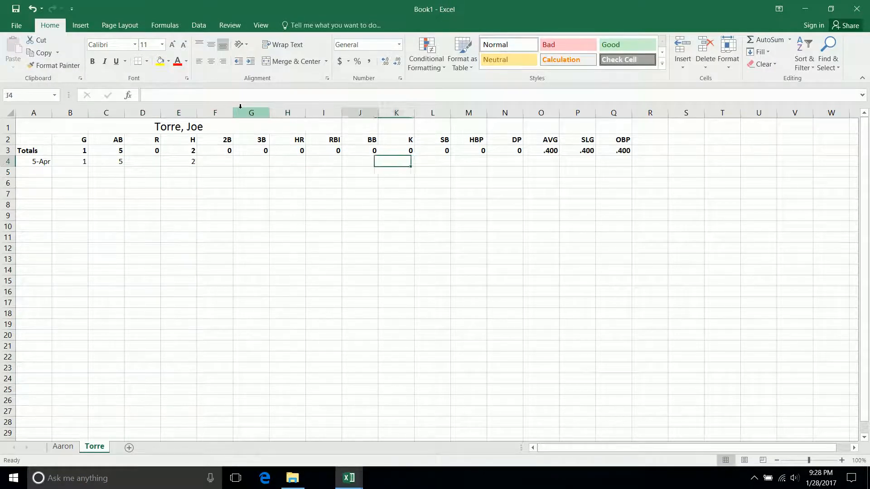
pyautogui.write('1')
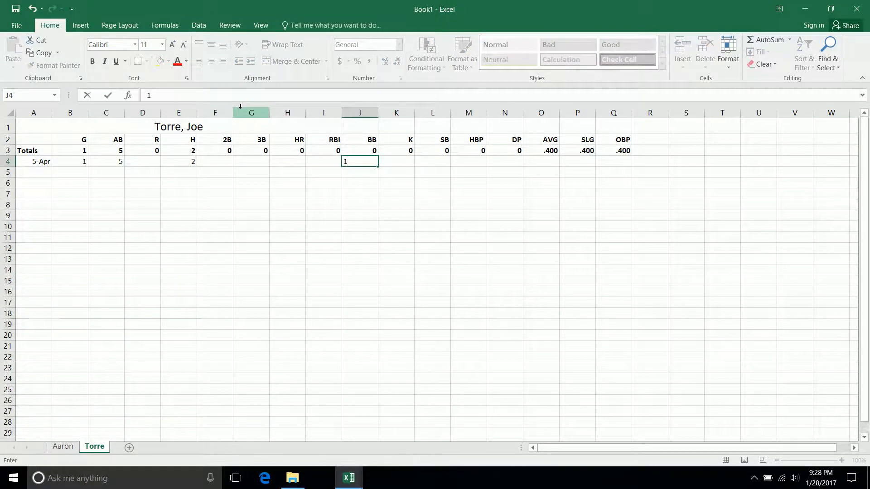
pyautogui.press('Tab')
# Step: Start the second game row with the date 4-6 in A5 and 1 game in B5
pyautogui.press('Down')
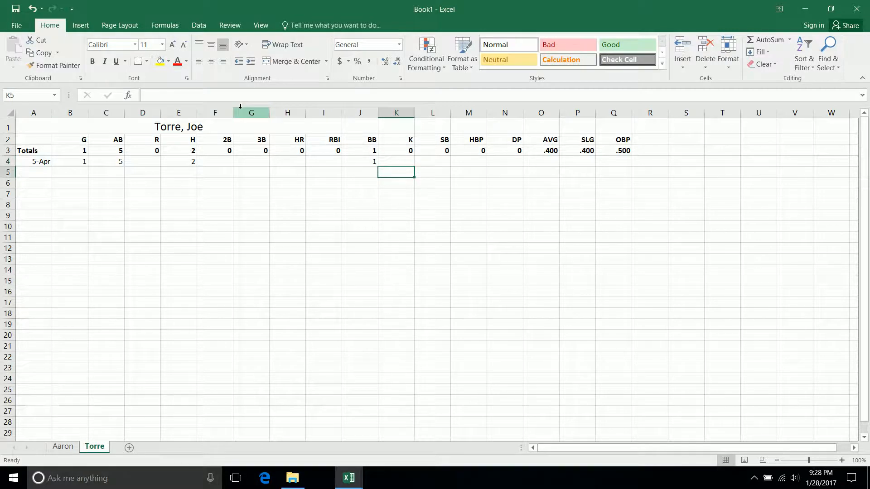
pyautogui.press('Left')
pyautogui.press('Left')
pyautogui.press('Left')
pyautogui.press('Left')
pyautogui.press('Left')
pyautogui.press('Left')
pyautogui.press('Left')
pyautogui.press('Left')
pyautogui.press('Left')
pyautogui.press('Left')
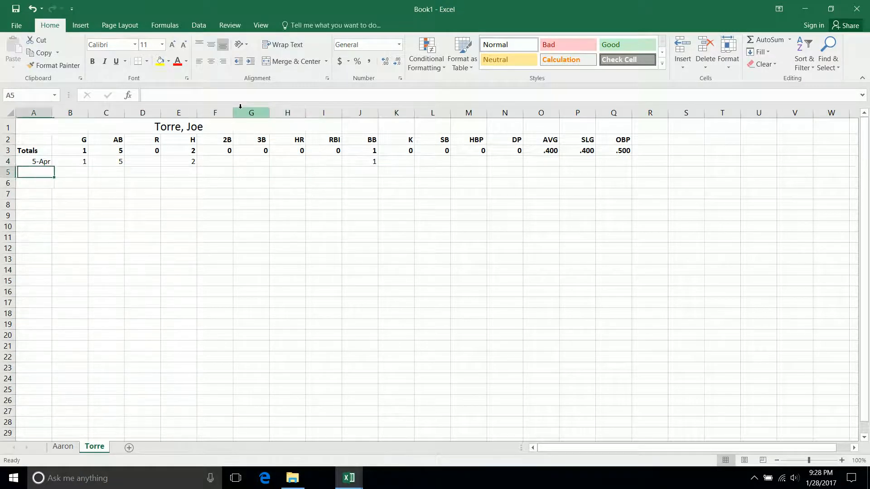
pyautogui.write('4-')
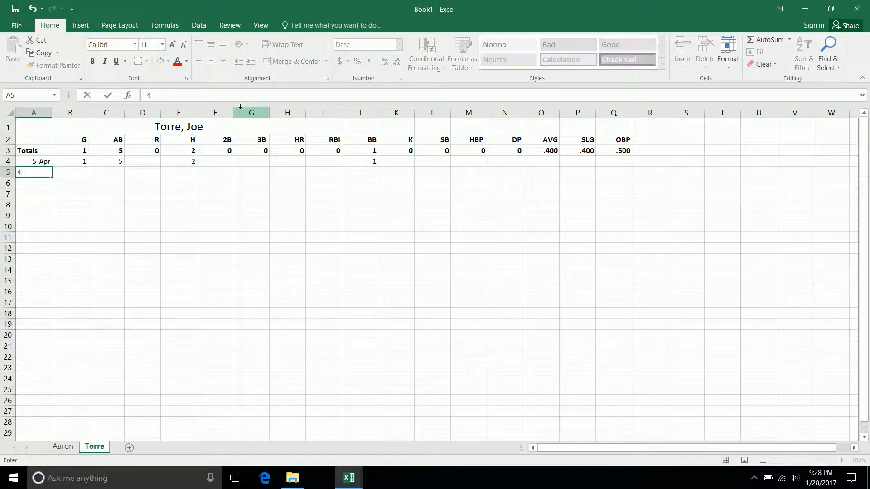
pyautogui.write('6')
pyautogui.press('Tab')
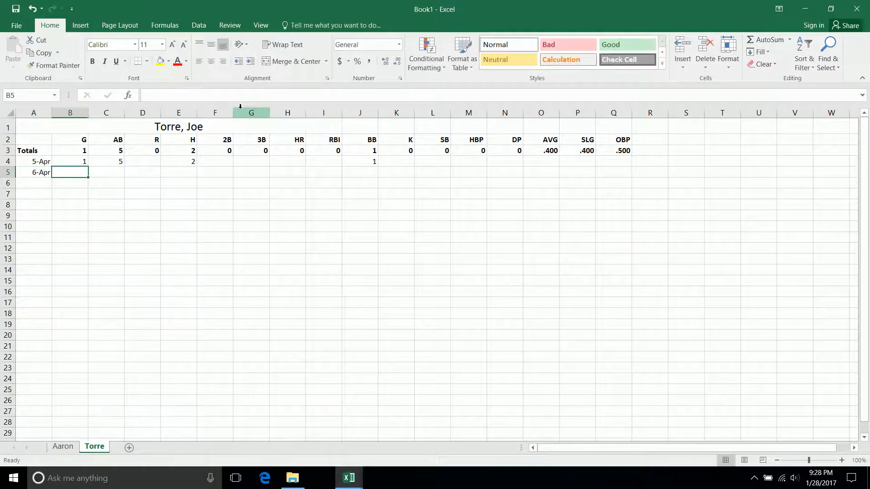
pyautogui.write('1')
pyautogui.press('Tab')
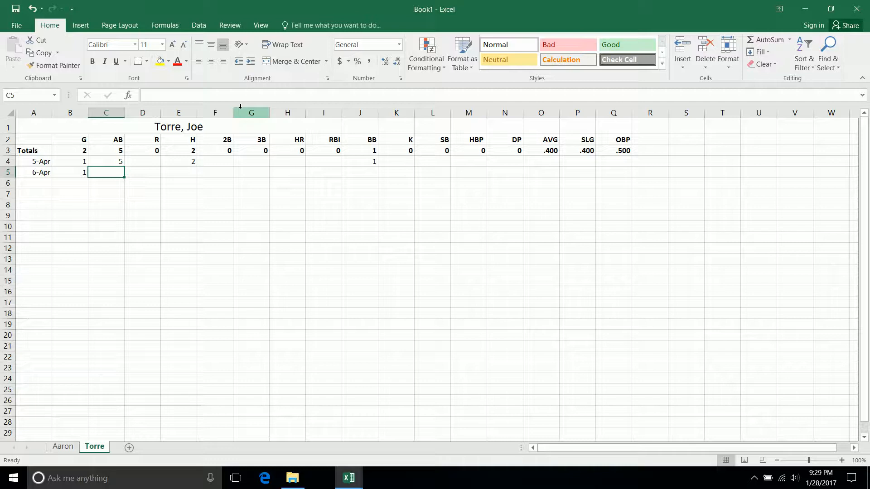
# Step: Enter 3 at-bats, 1 run and 1 hit for the 6-Apr game in row 5
pyautogui.write('3')
pyautogui.press('Tab')
pyautogui.write('1')
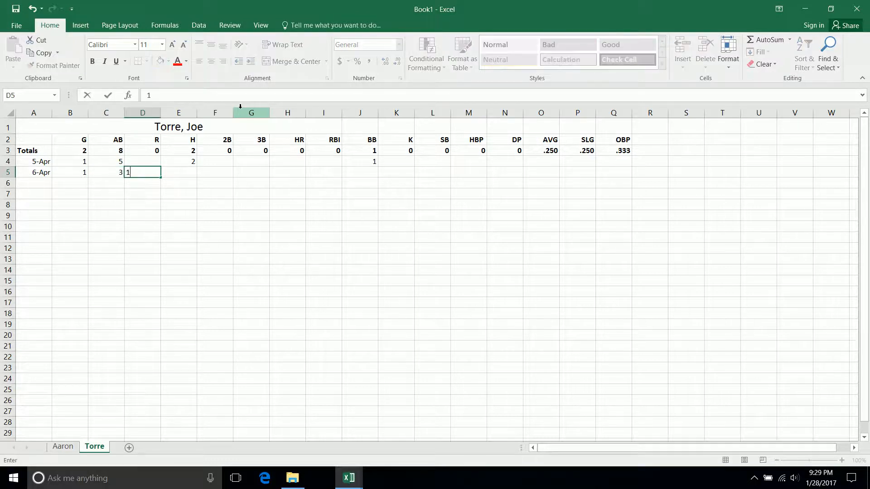
pyautogui.press('Tab')
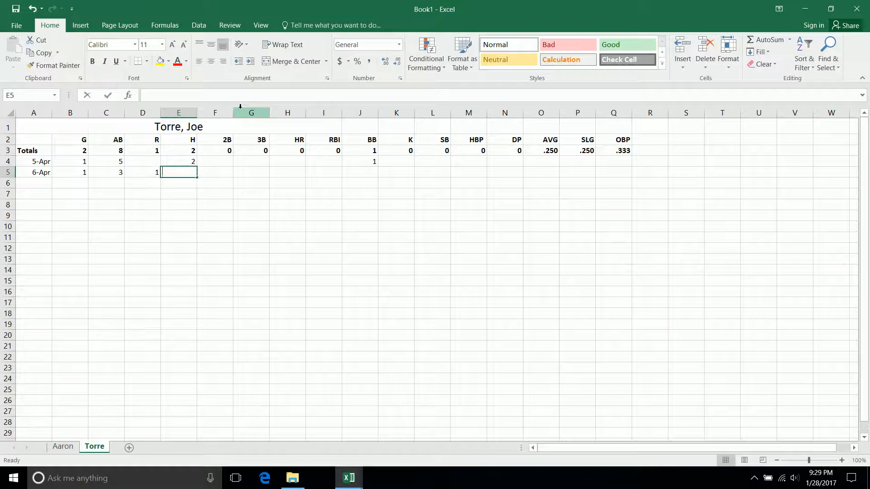
pyautogui.write('1')
pyautogui.press('Tab')
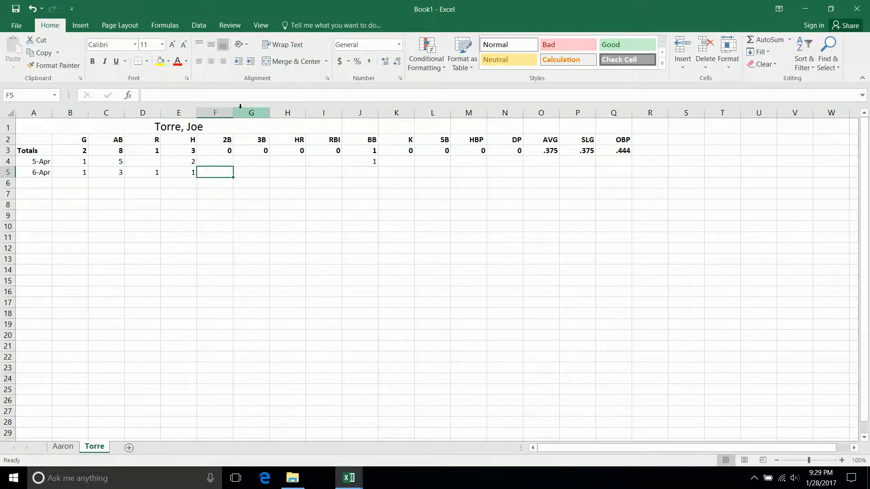
pyautogui.press('Down')
pyautogui.press('Home')
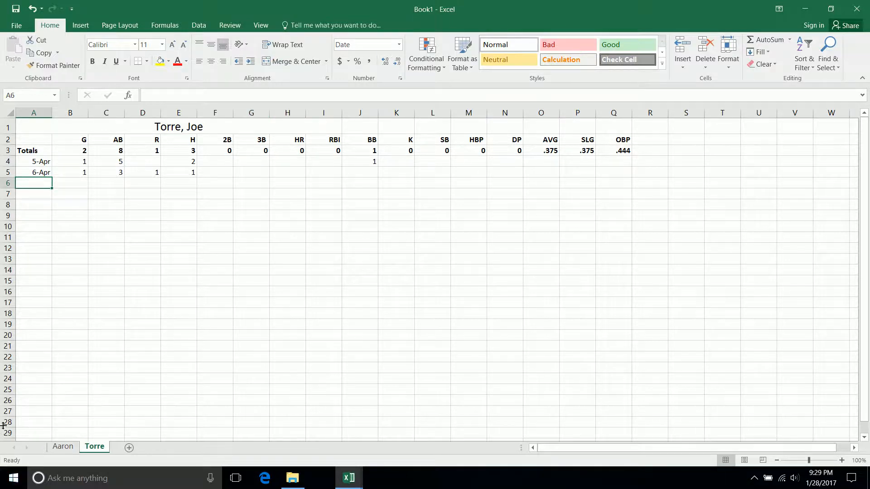
# Step: Add a blank worksheet after Torre and enter the pitching headers G, GS and CG in B2:D2
pyautogui.rightClick(101, 449)
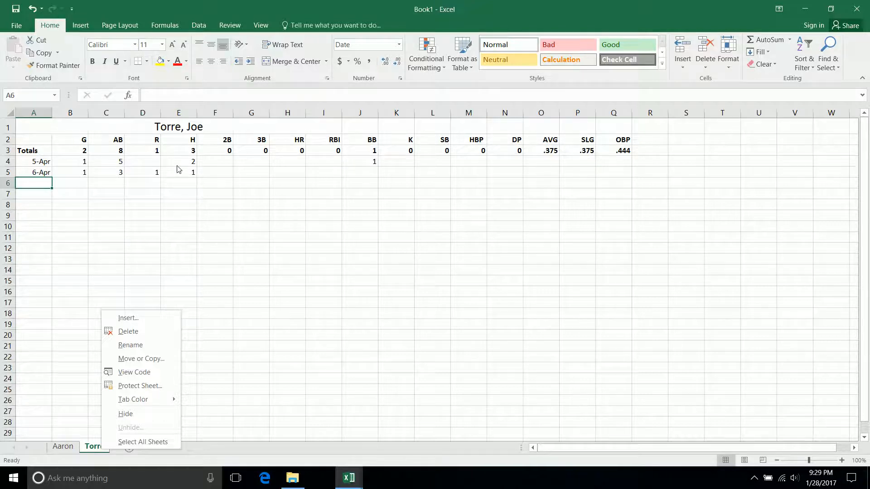
pyautogui.press('Escape')
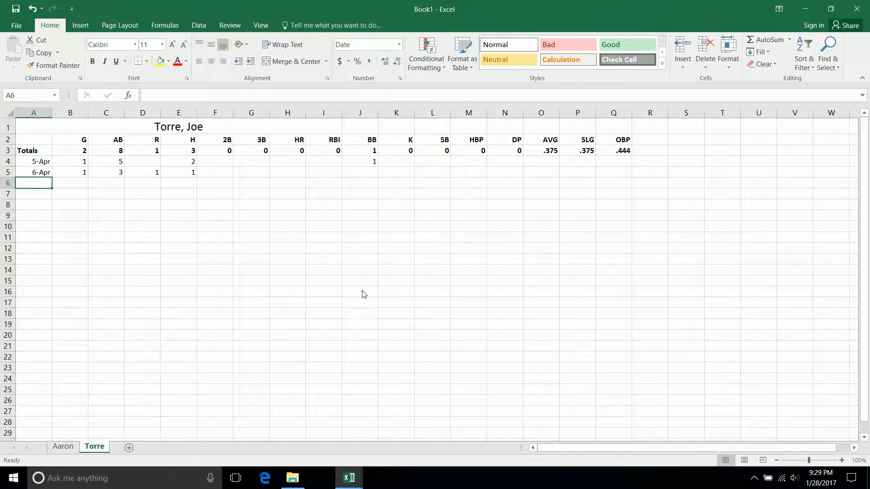
pyautogui.click(130, 448)
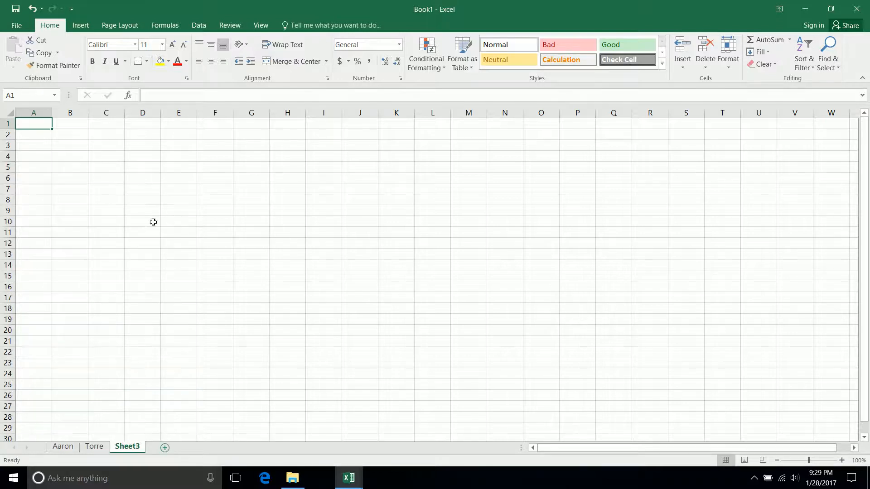
pyautogui.click(74, 137)
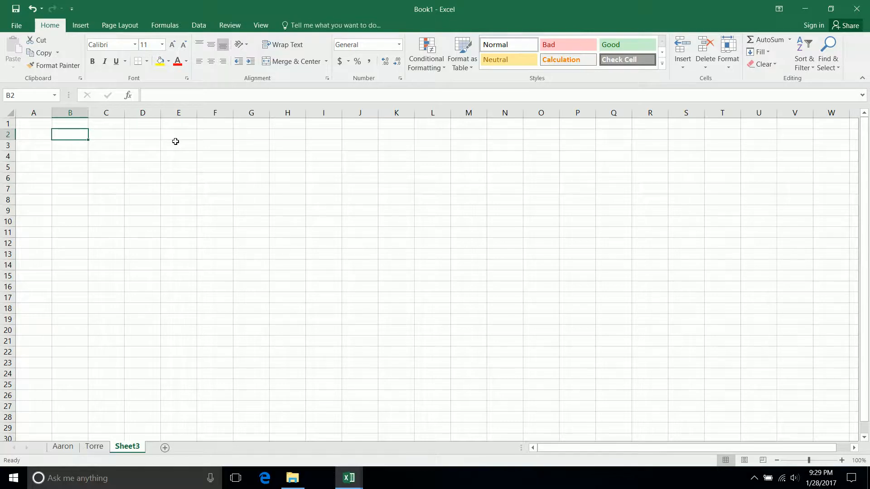
pyautogui.write('G')
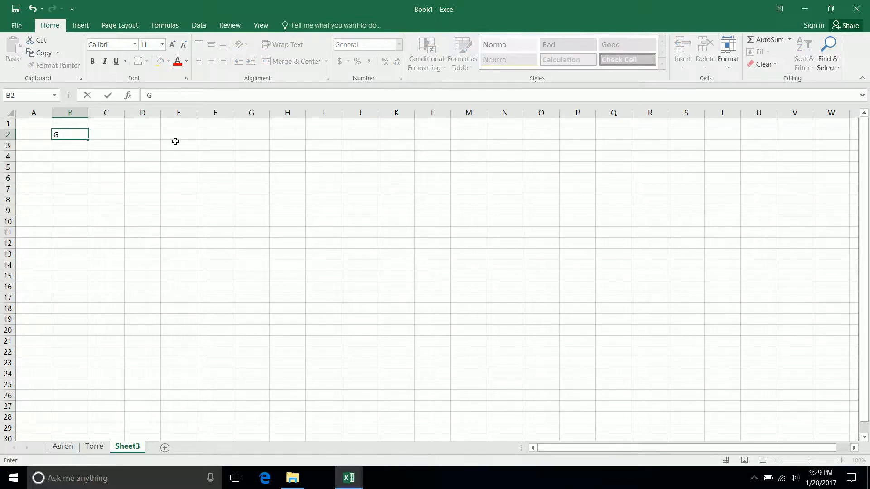
pyautogui.press('Tab')
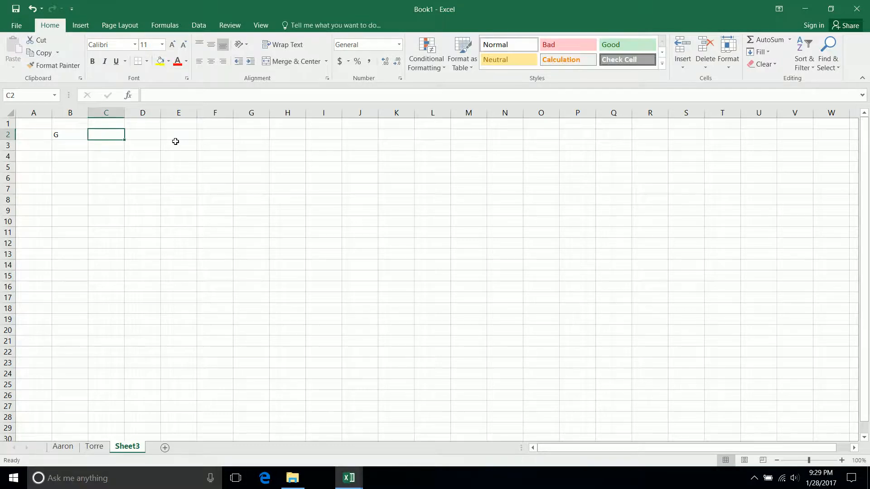
pyautogui.write('GS')
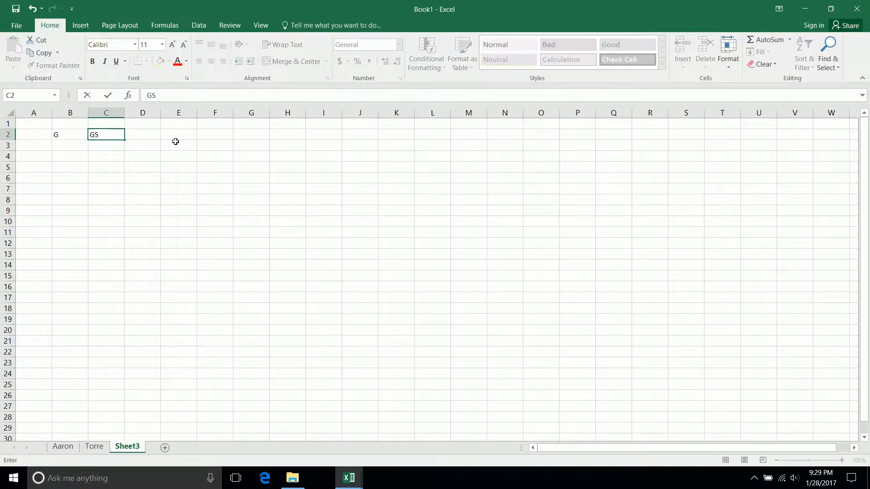
pyautogui.press('Tab')
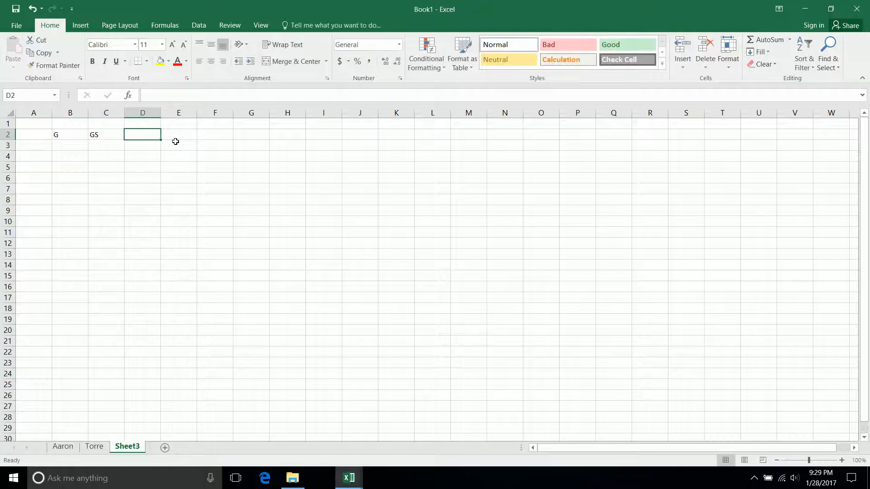
pyautogui.write('CS')
pyautogui.press('Tab')
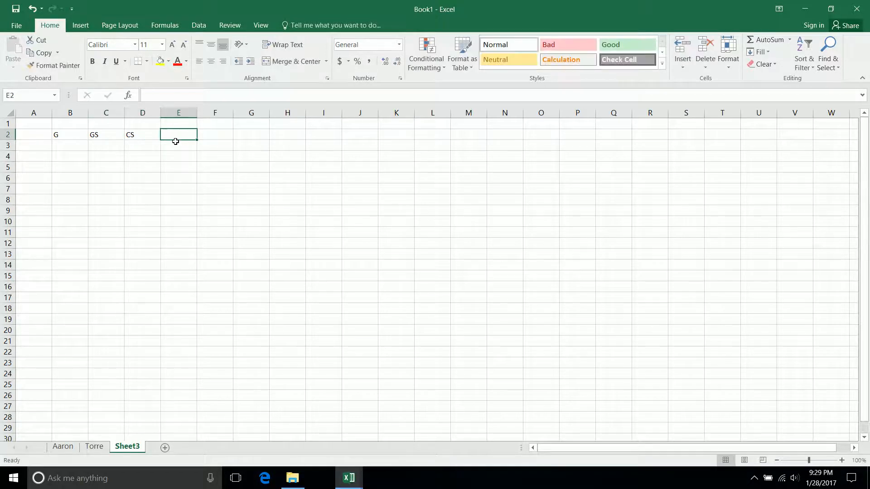
pyautogui.press('Left')
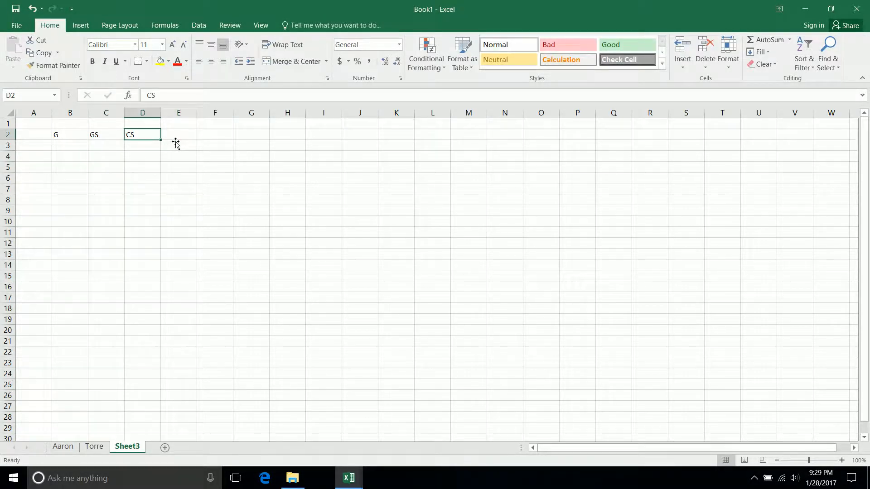
pyautogui.write('CG')
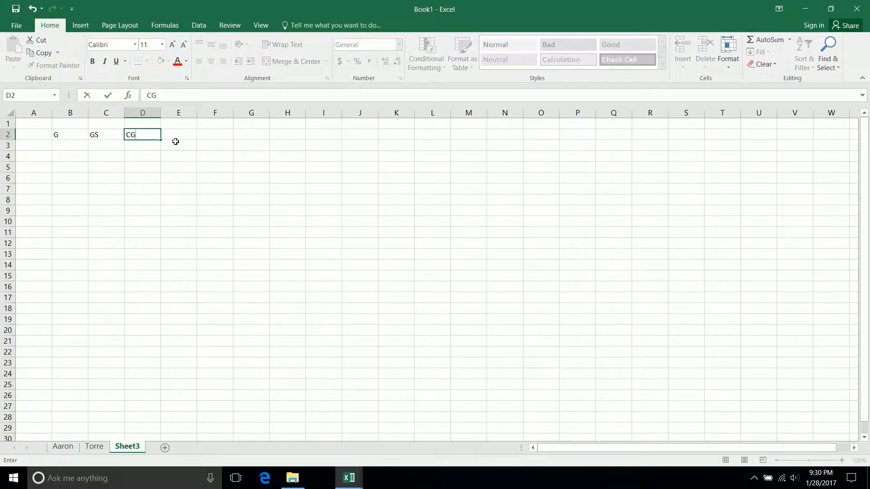
pyautogui.press('Tab')
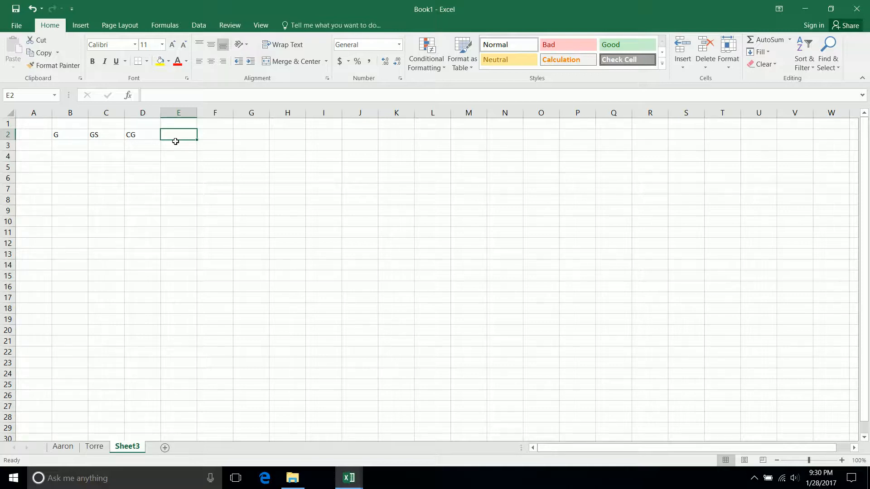
# Step: Enter the pitching headers IP, H, R and ER in E2:H2
pyautogui.write('IP')
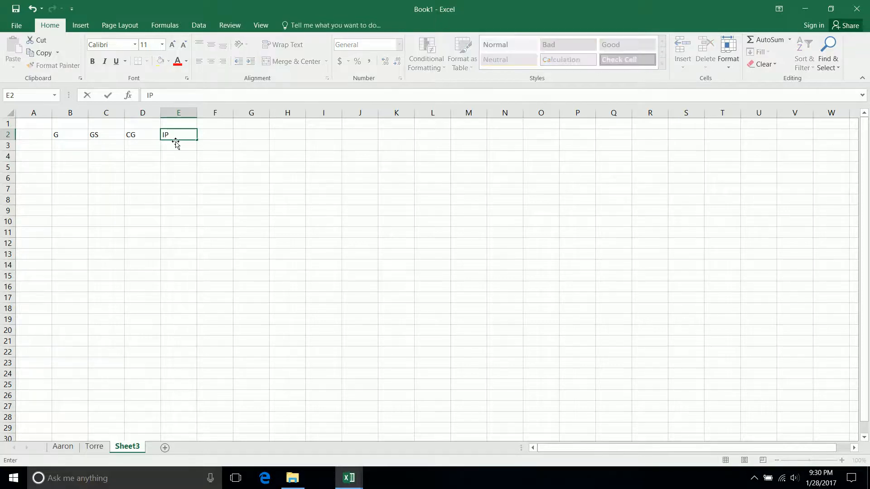
pyautogui.press('Tab')
pyautogui.write('H')
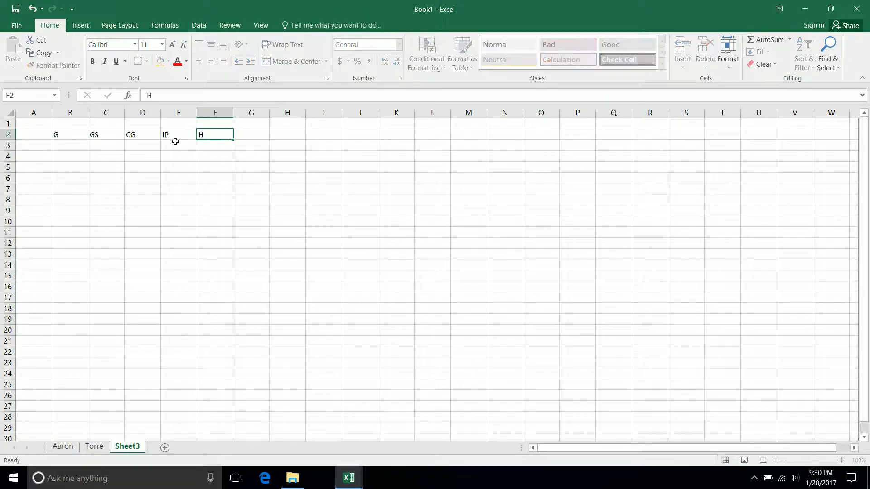
pyautogui.press('Tab')
pyautogui.write('R')
pyautogui.press('Tab')
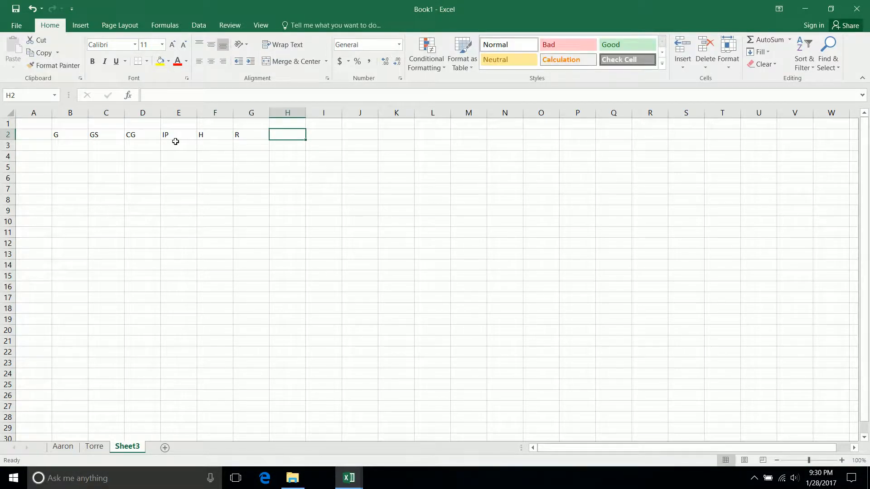
pyautogui.write('ER')
pyautogui.press('Tab')
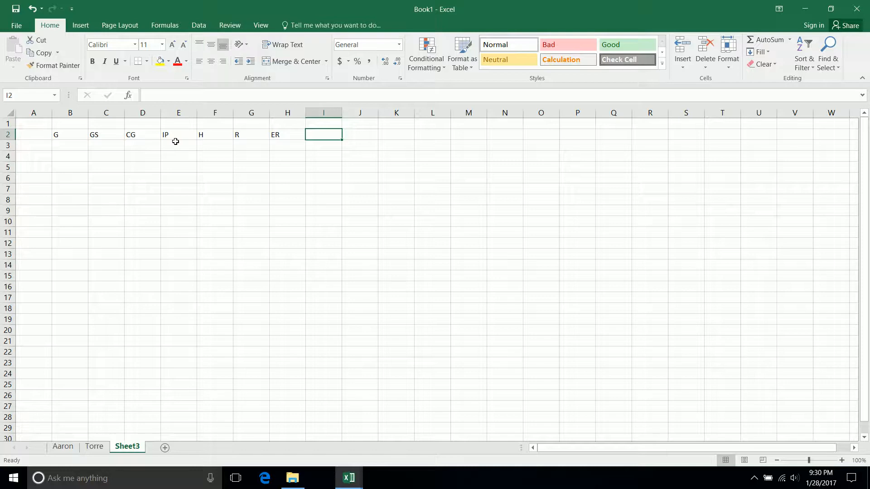
# Step: Continue the pitching header row with BB, K, W and L in I2:L2
pyautogui.write('BB')
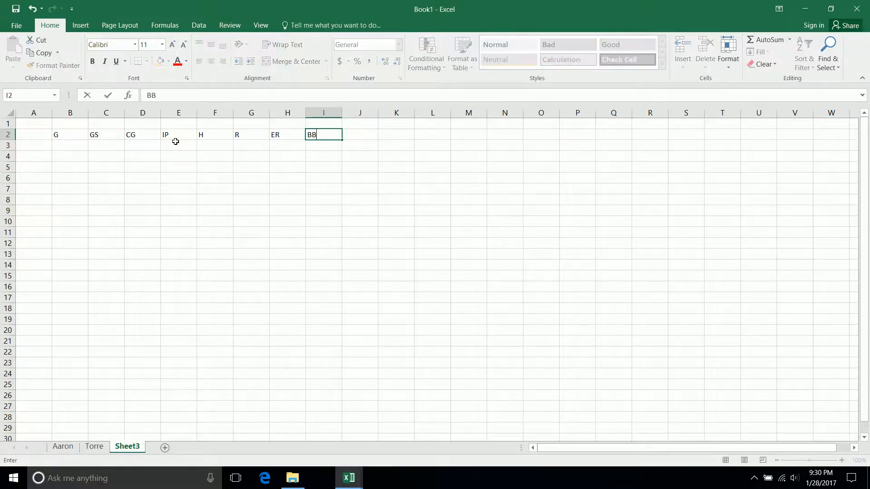
pyautogui.press('Tab')
pyautogui.write('K')
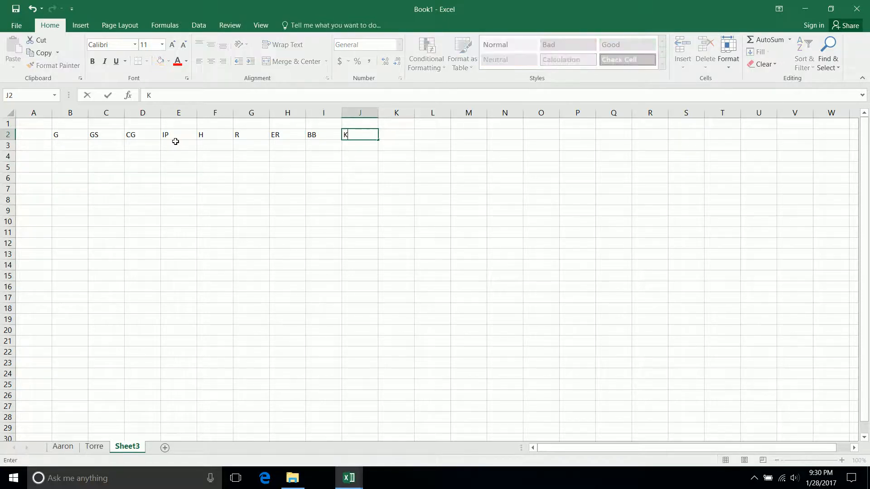
pyautogui.press('Tab')
pyautogui.write('W')
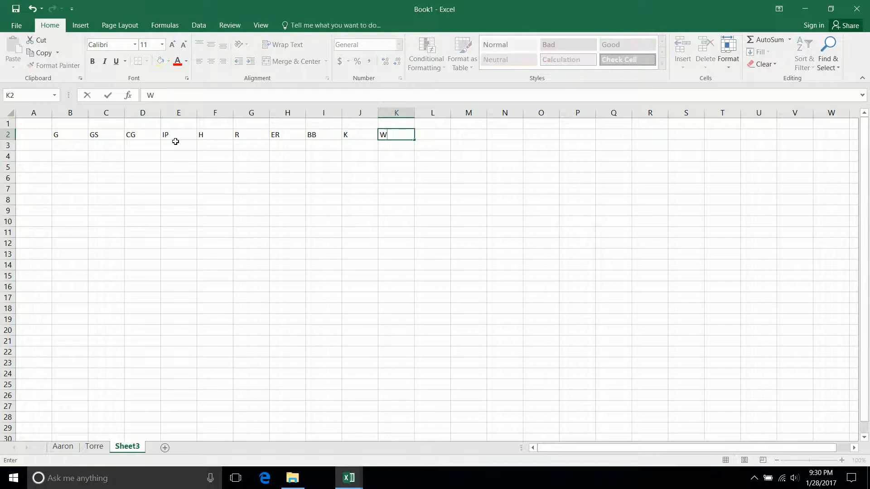
pyautogui.press('Tab')
pyautogui.write('L')
pyautogui.press('Tab')
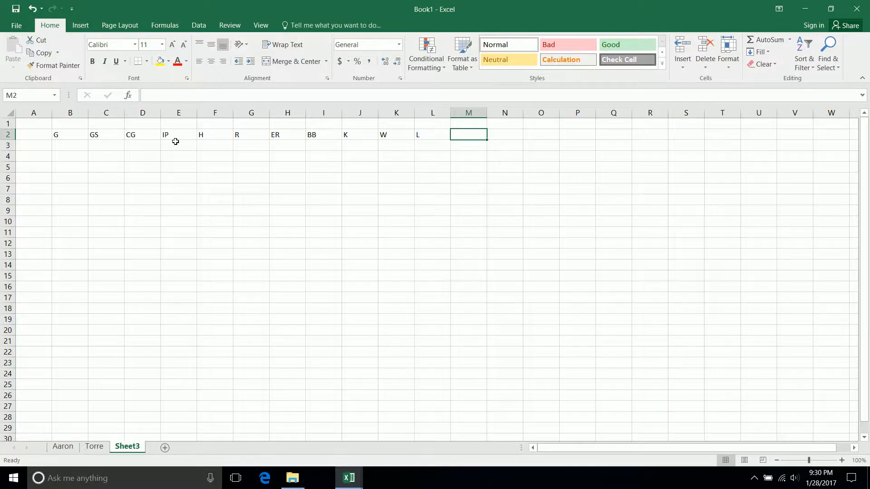
# Step: Complete the pitching header row with SV, Sh and ERA in M2:O2
pyautogui.write('SV')
pyautogui.press('Tab')
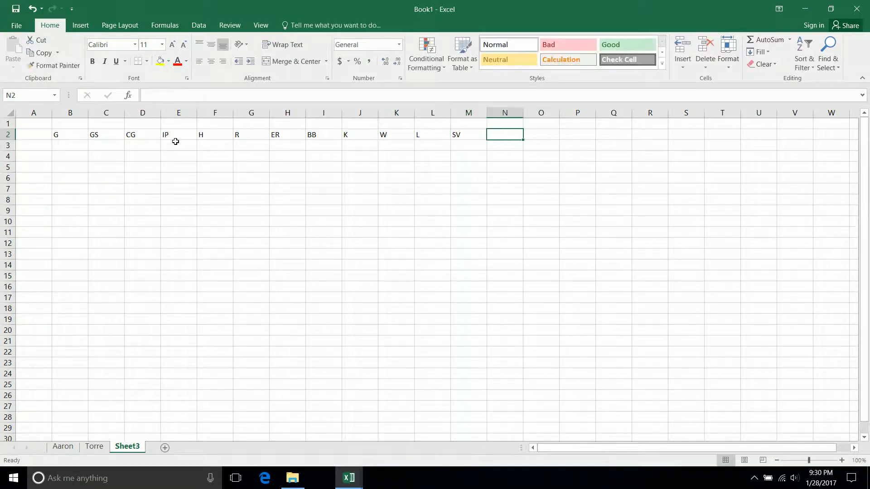
pyautogui.write('SH')
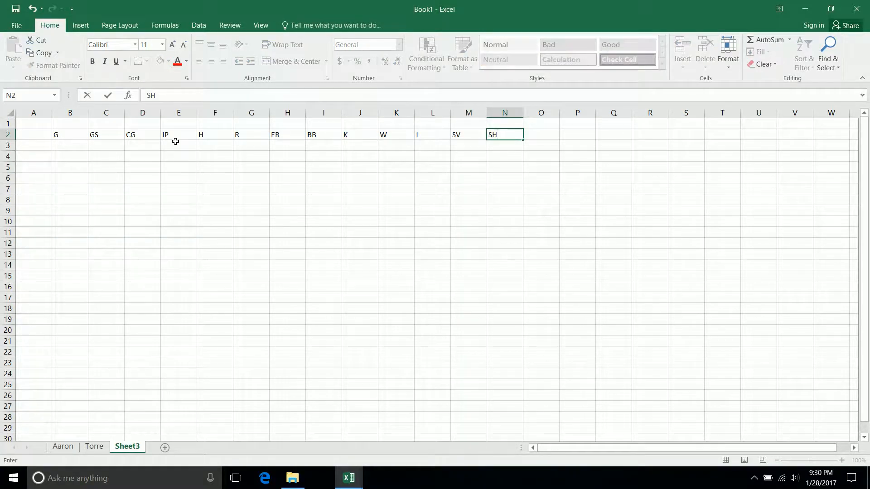
pyautogui.press('BackSpace')
pyautogui.write('h')
pyautogui.press('Tab')
pyautogui.write('ER')
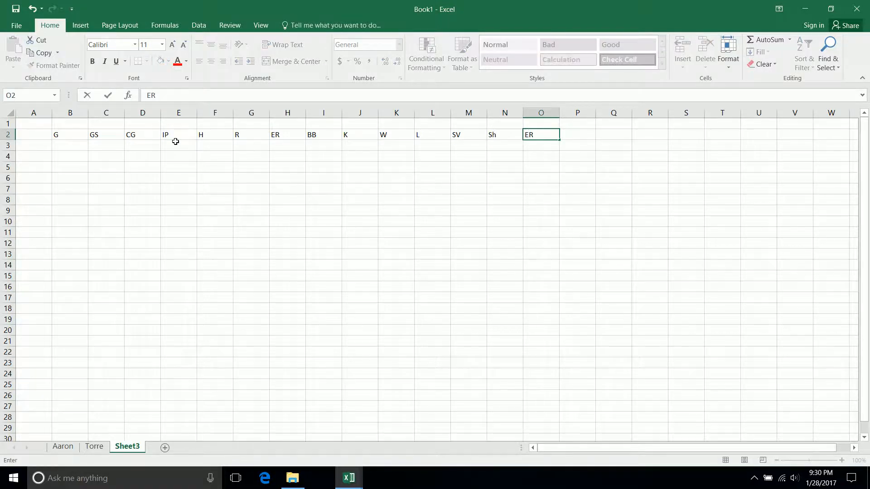
pyautogui.write('A')
pyautogui.press('Return')
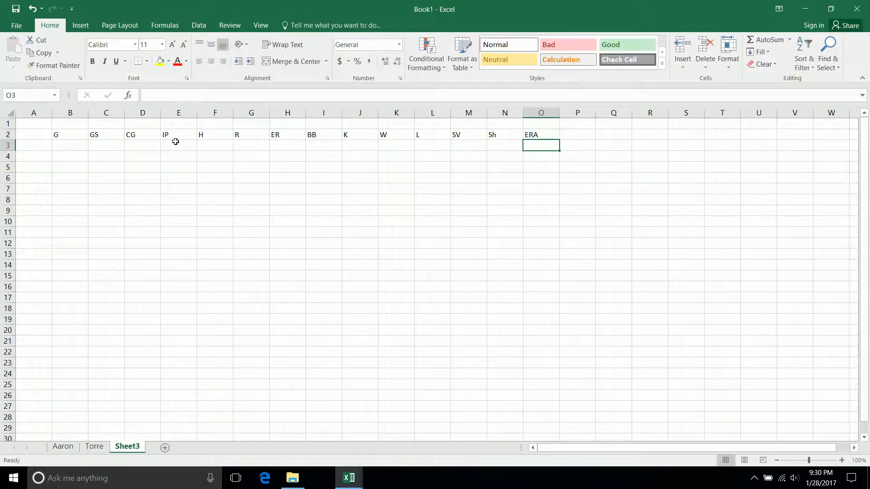
# Step: Label cell A3 Totals and make rows 2 and 3 bold
pyautogui.click(40, 143)
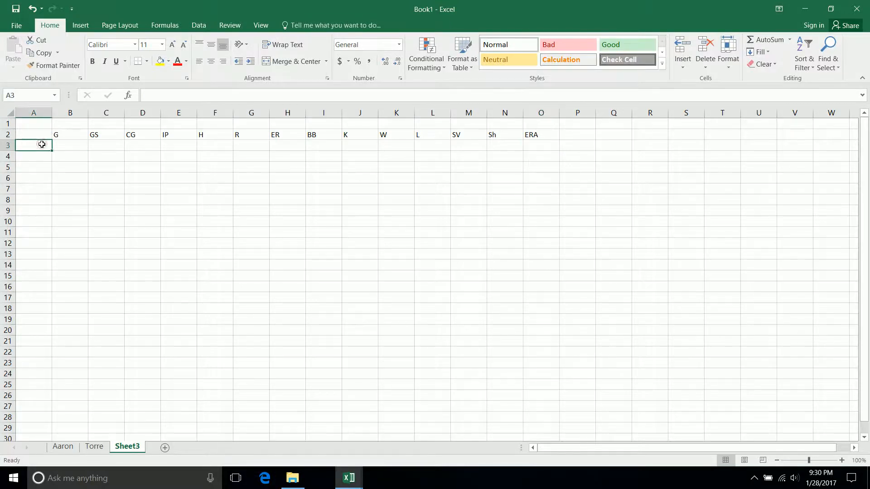
pyautogui.write('Totals')
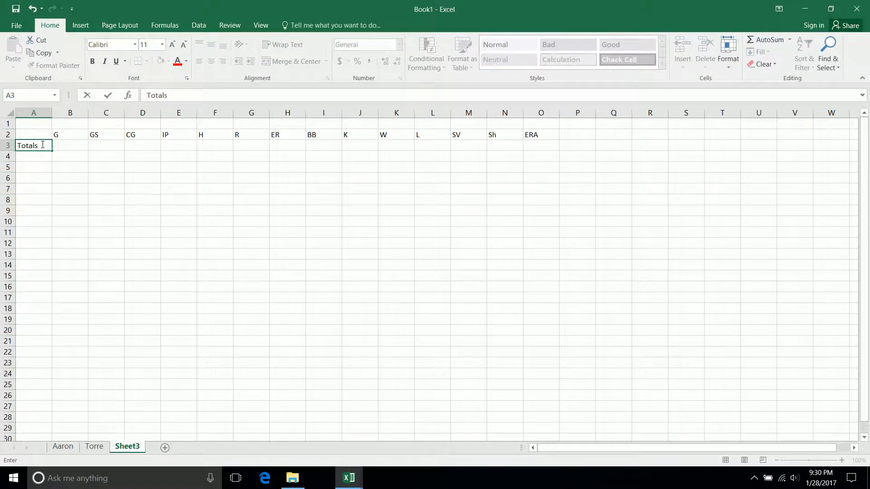
pyautogui.press('Tab')
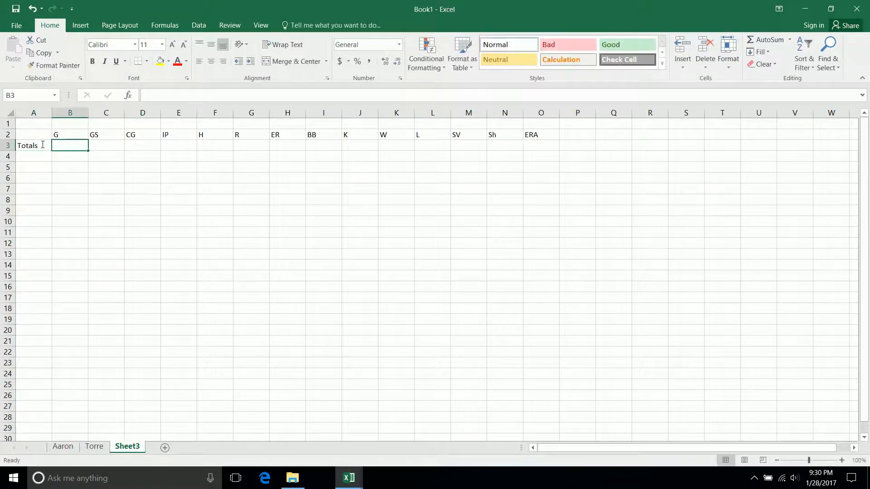
pyautogui.click(41, 144)
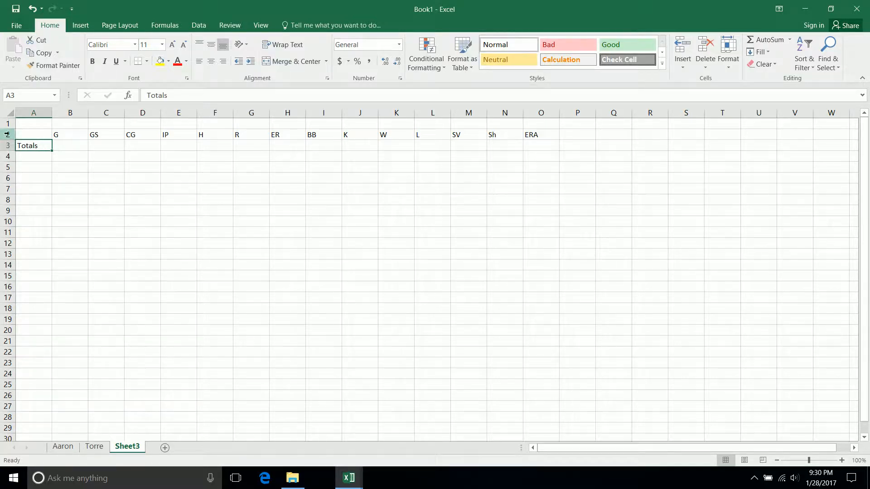
pyautogui.moveTo(8, 135); pyautogui.dragTo(10, 145)
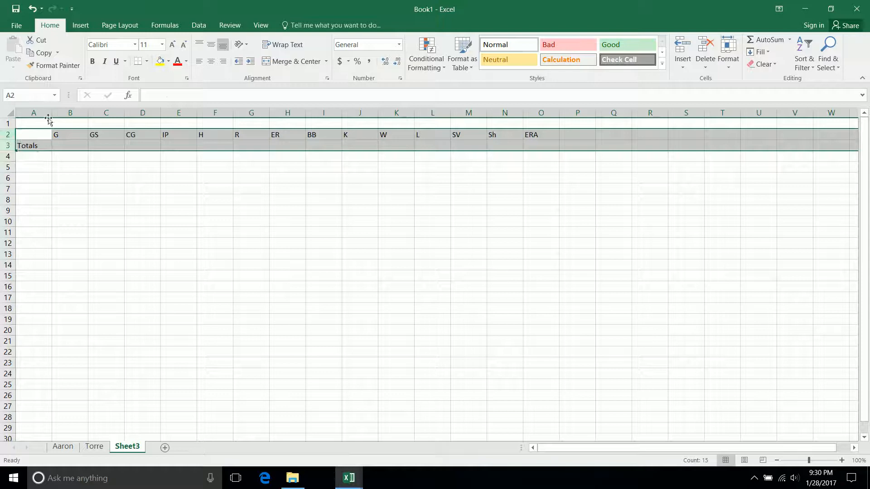
pyautogui.click(93, 62)
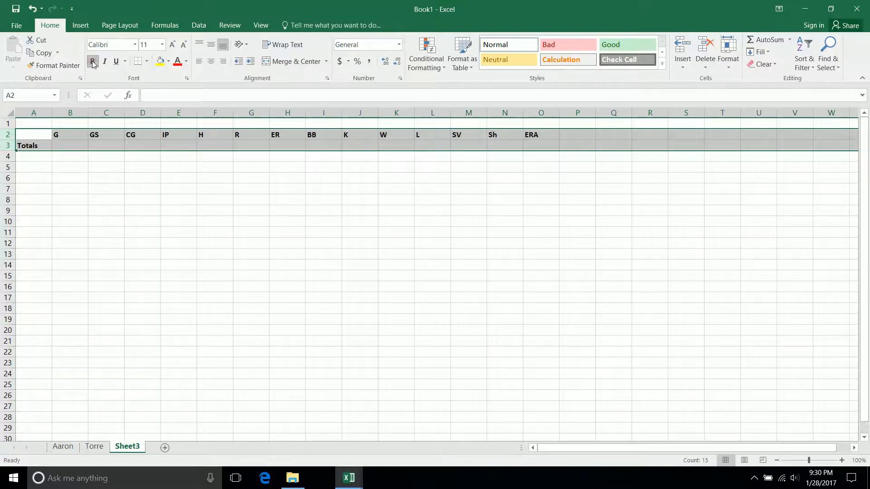
# Step: Enter the pitcher's name "Cloninger, Tony" as the sheet title in A1
pyautogui.click(33, 121)
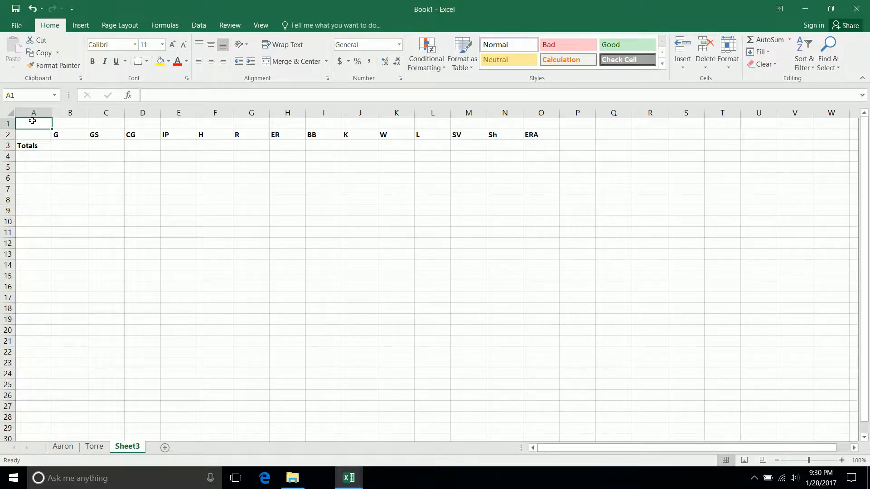
pyautogui.write('Cloni')
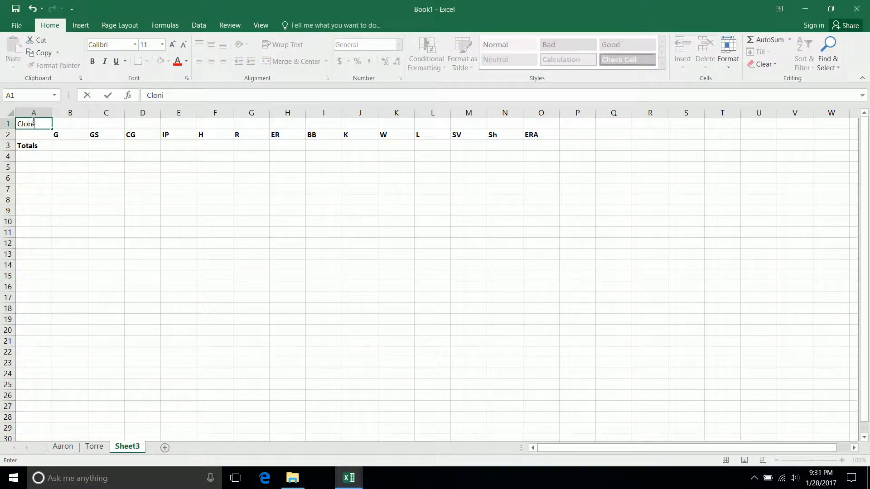
pyautogui.write('nger,')
pyautogui.write('Tony')
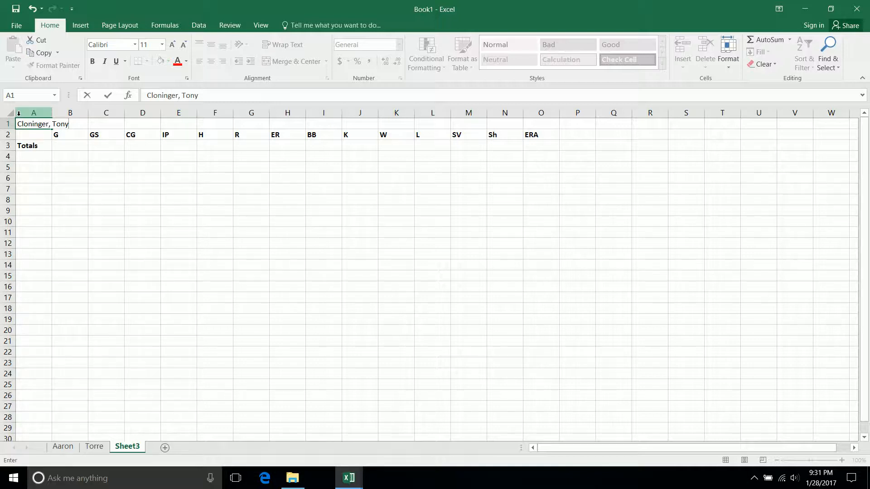
pyautogui.click(35, 178)
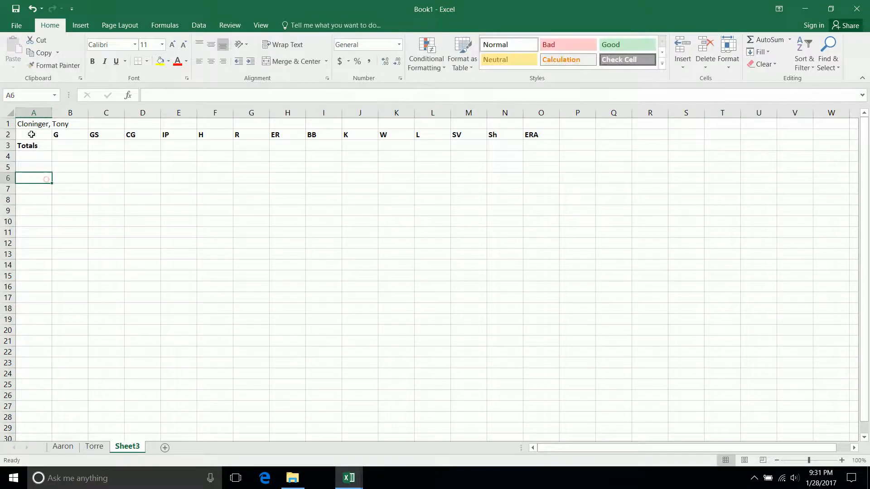
# Step: Merge and center the pitcher's name across A1:H1 and enlarge its font to size 16
pyautogui.moveTo(21, 122); pyautogui.dragTo(303, 121)
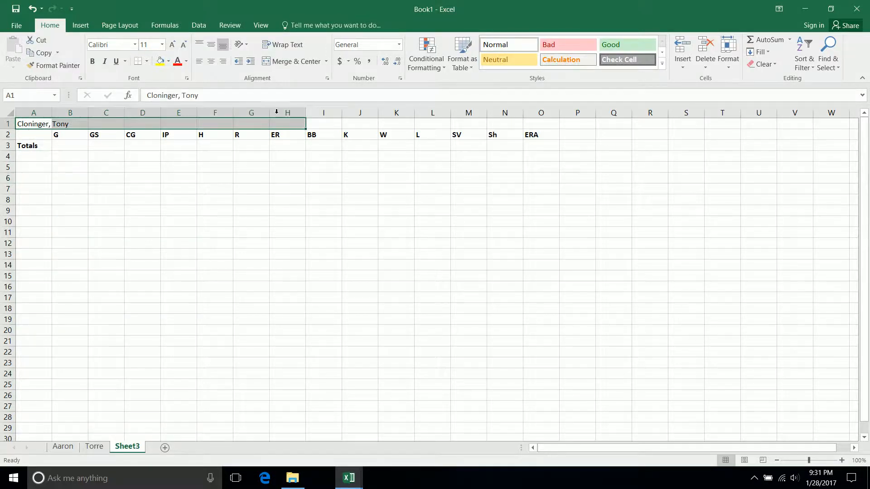
pyautogui.click(284, 62)
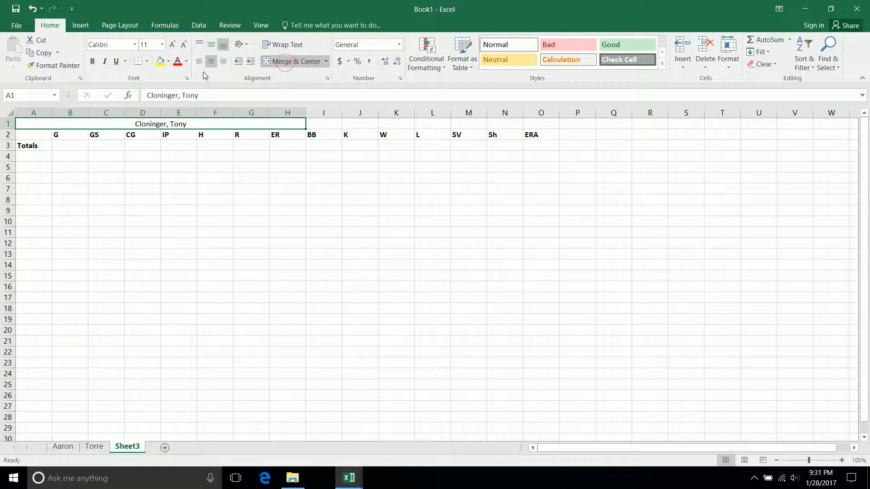
pyautogui.click(172, 44)
pyautogui.click(172, 45)
pyautogui.click(172, 45)
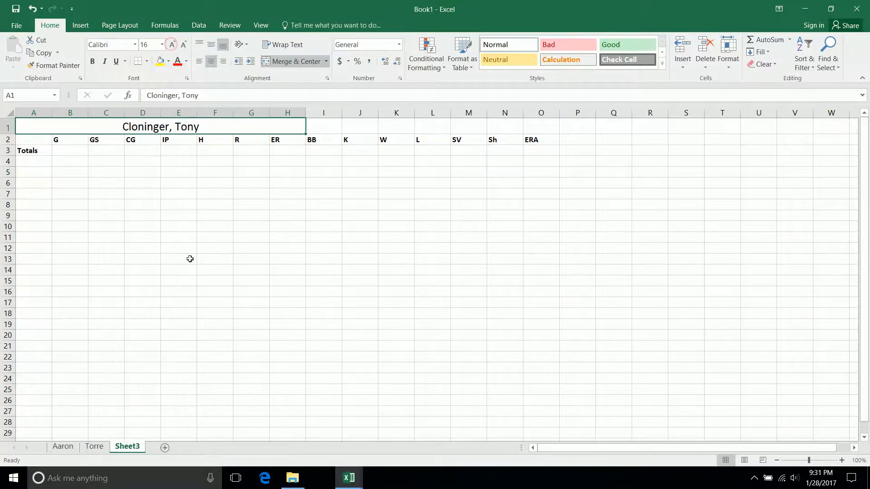
# Step: Total the games in B3 with =SUM(B4:B165) and fill the formula across the Totals row to N3
pyautogui.click(72, 151)
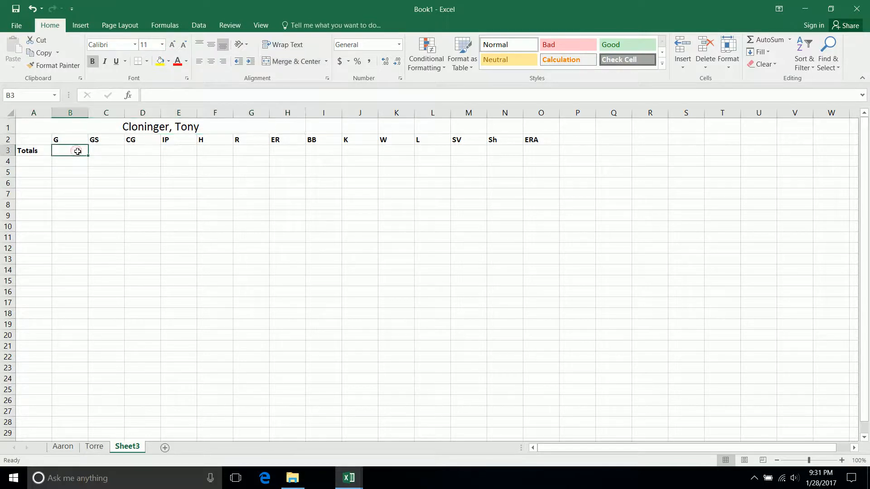
pyautogui.write('=')
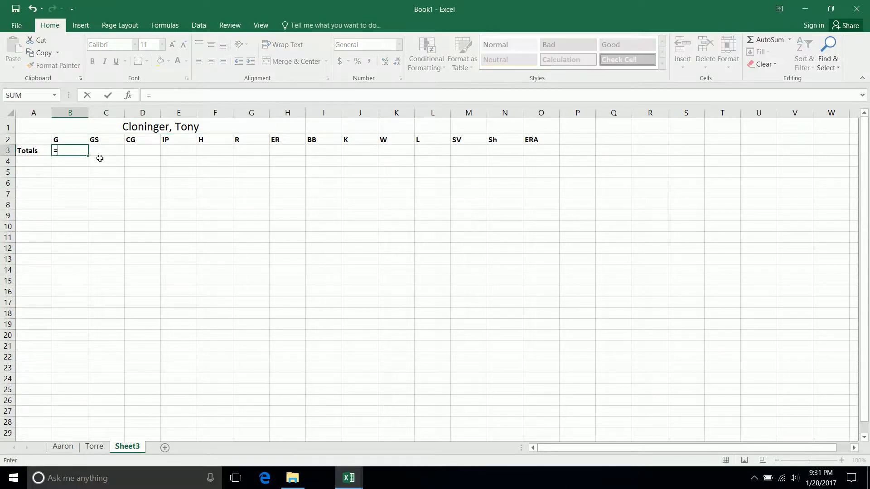
pyautogui.click(28, 95)
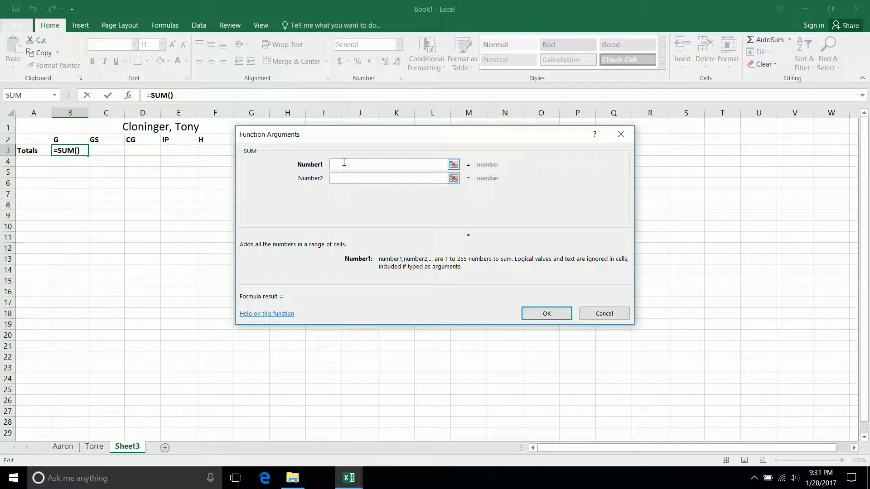
pyautogui.write('b4:b165')
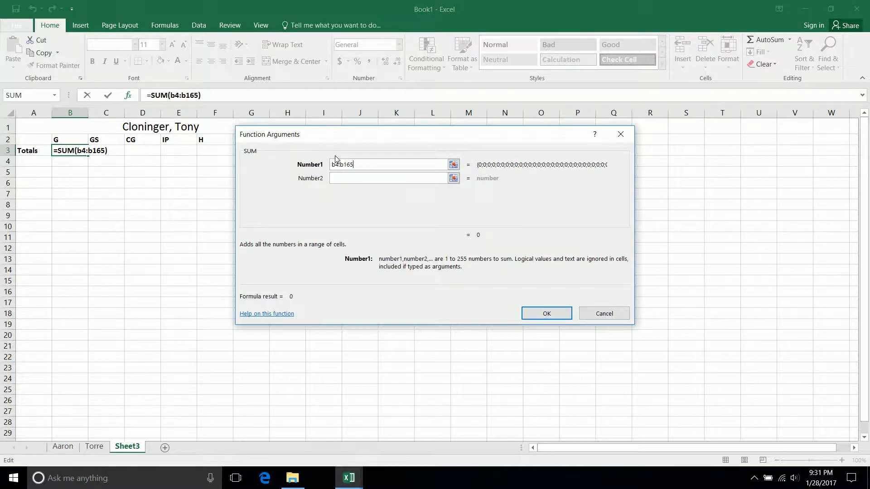
pyautogui.press('Return')
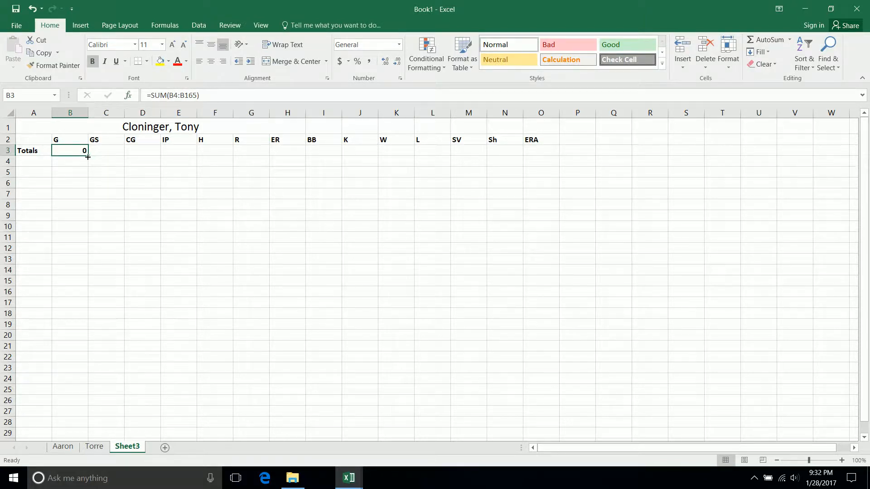
pyautogui.moveTo(87, 157); pyautogui.dragTo(507, 148)
pyautogui.click(114, 155)
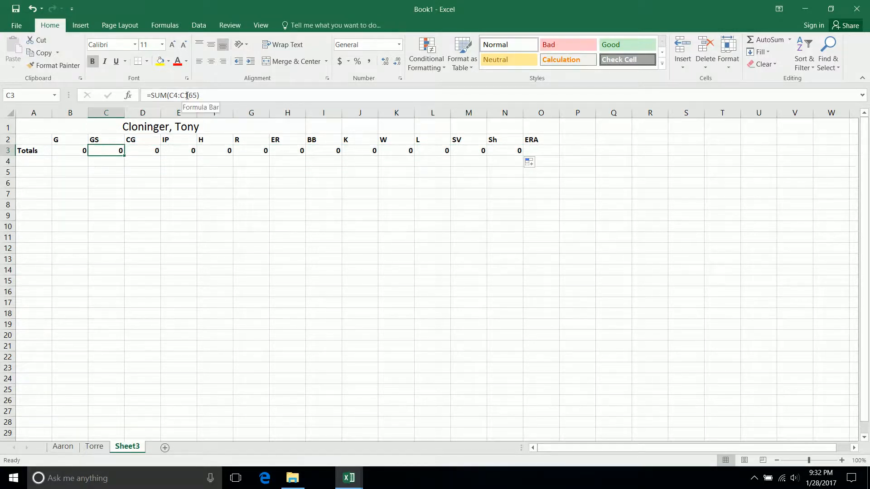
# Step: Enter the ERA formula =9/E3*H3 in O3 of the Totals row
pyautogui.click(542, 150)
pyautogui.write('=')
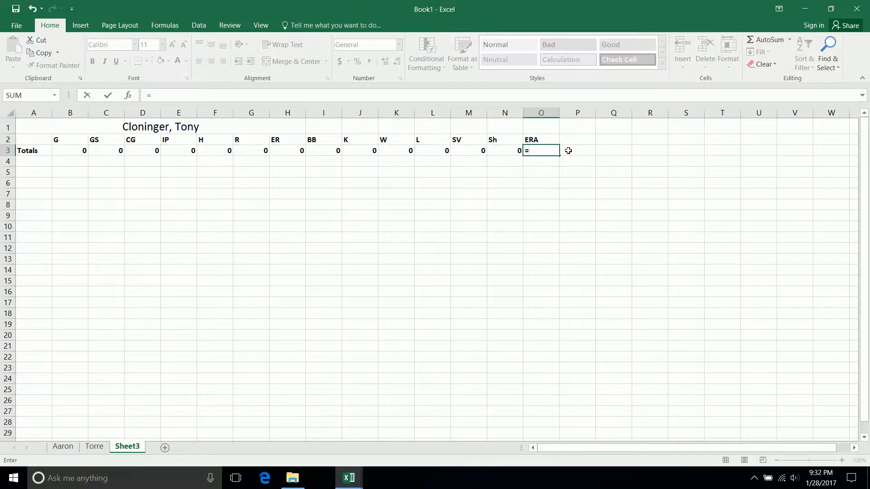
pyautogui.write('9/')
pyautogui.click(185, 151)
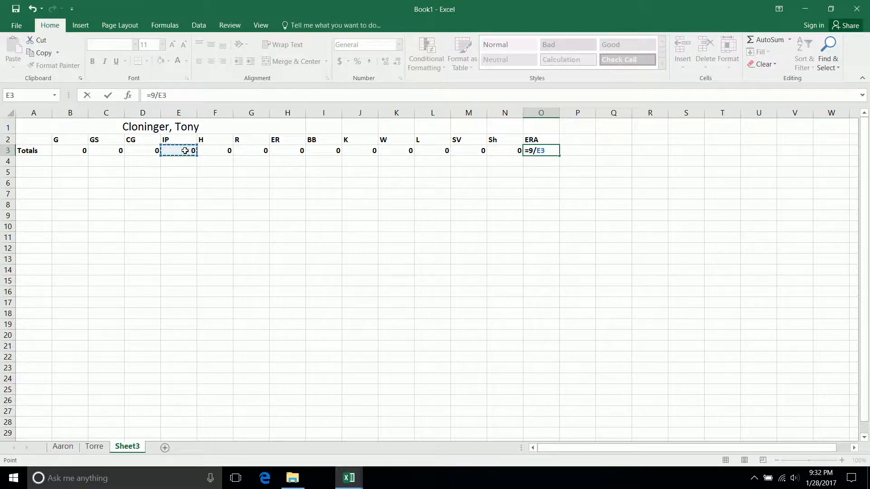
pyautogui.write('*')
pyautogui.click(289, 151)
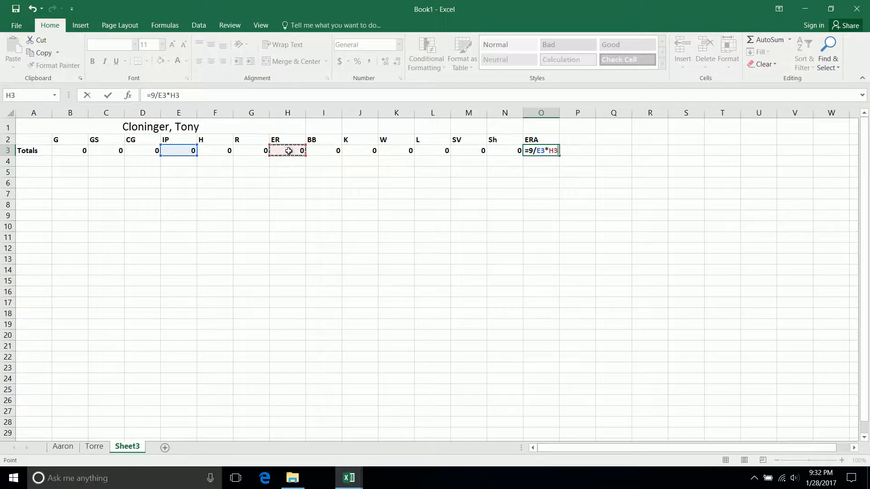
pyautogui.press('Tab')
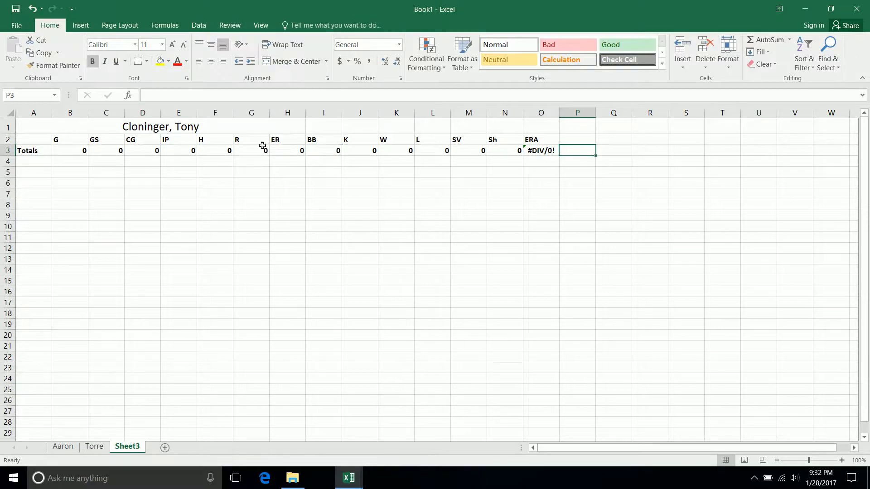
# Step: Right-align the column headings in row 2
pyautogui.click(7, 139)
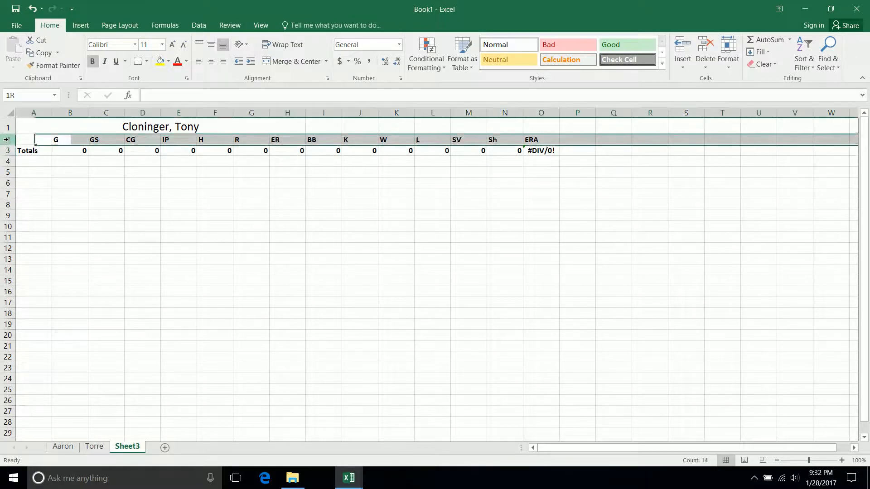
pyautogui.click(222, 62)
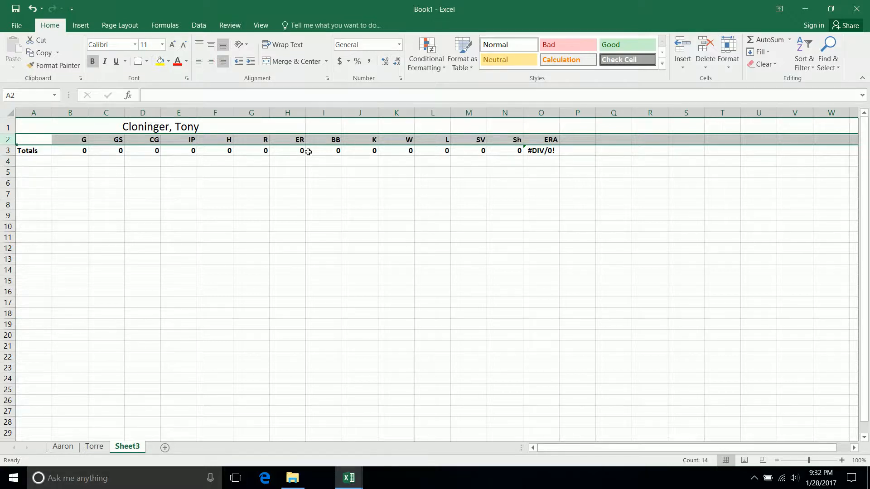
pyautogui.click(35, 159)
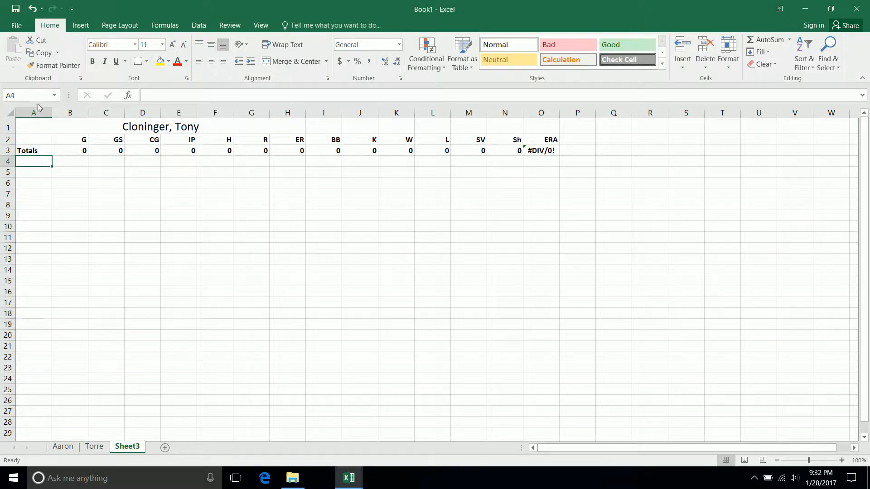
# Step: Format column A as a date in the 14-Mar style
pyautogui.click(36, 111)
pyautogui.rightClick(34, 212)
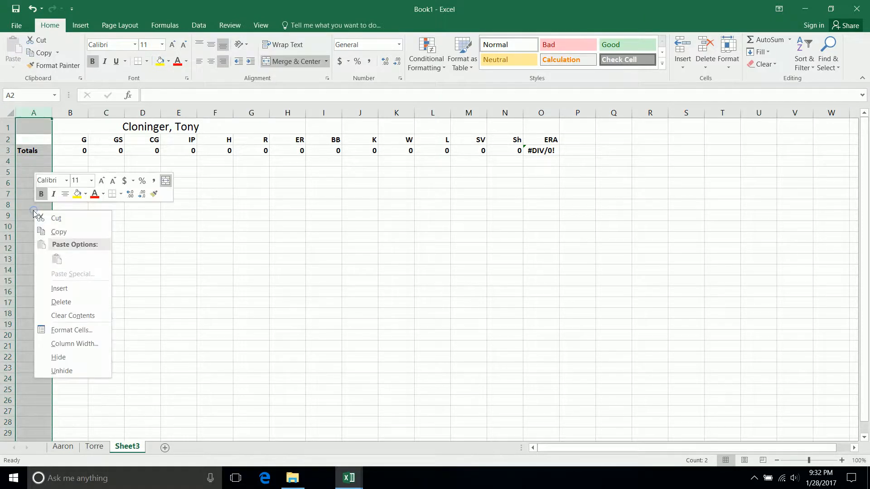
pyautogui.click(62, 331)
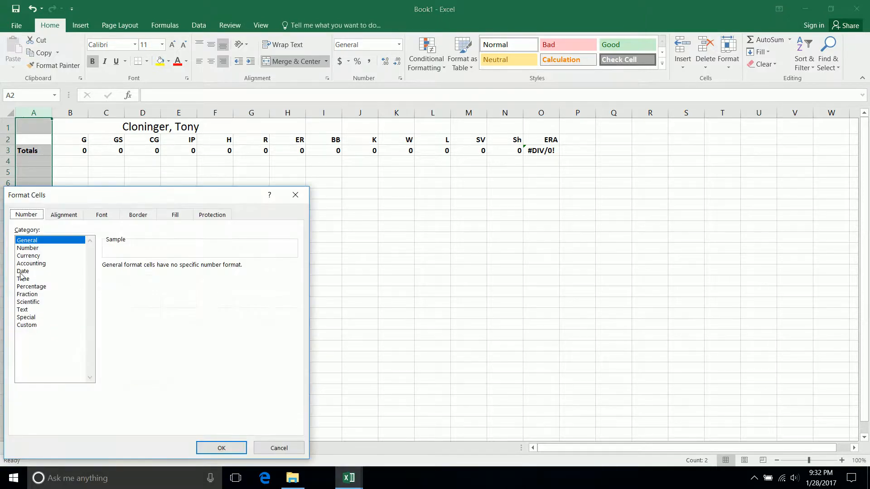
pyautogui.click(21, 271)
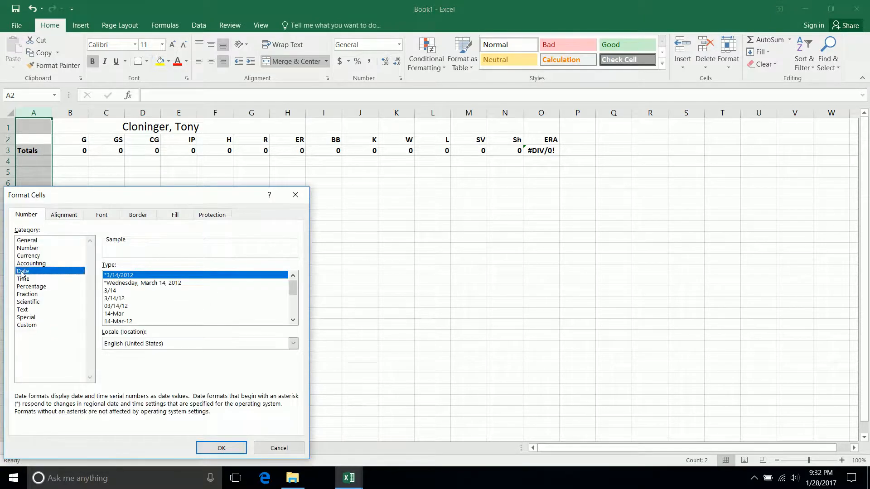
pyautogui.click(117, 315)
pyautogui.click(220, 447)
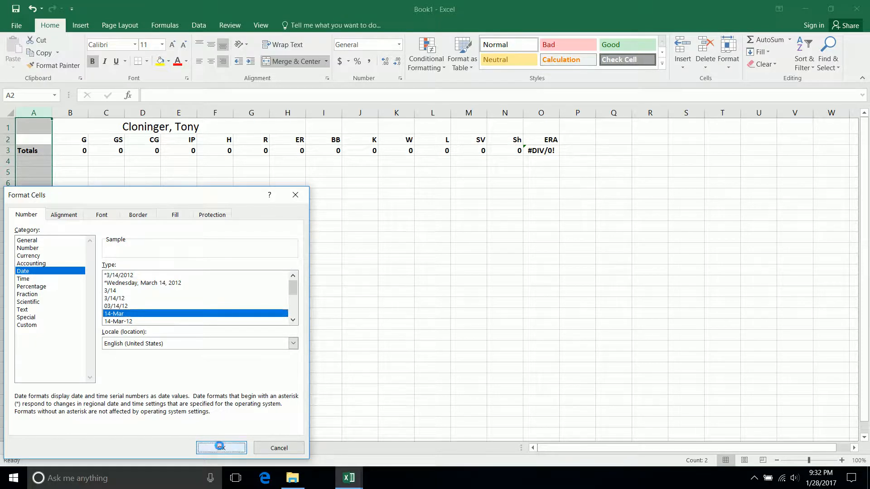
# Step: Start the first game line in row 4 with date 4-5, G 1, GS 1 and IP 6, leaving CG blank
pyautogui.click(28, 162)
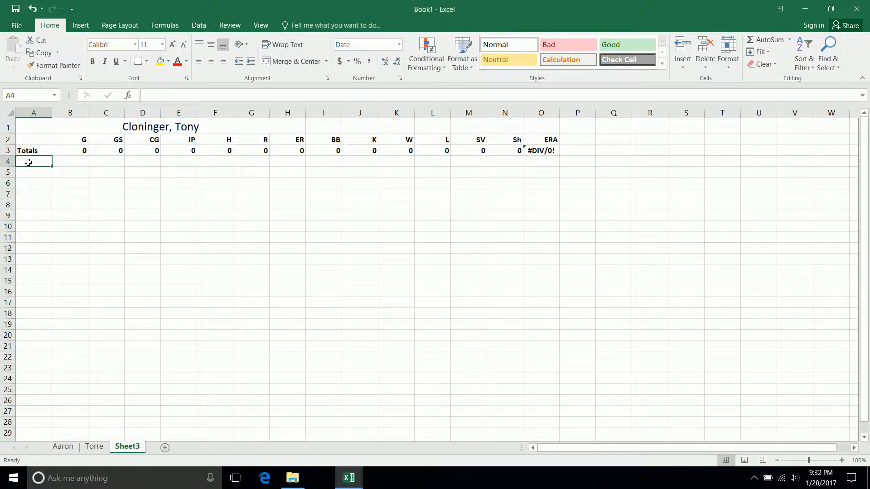
pyautogui.write('4-')
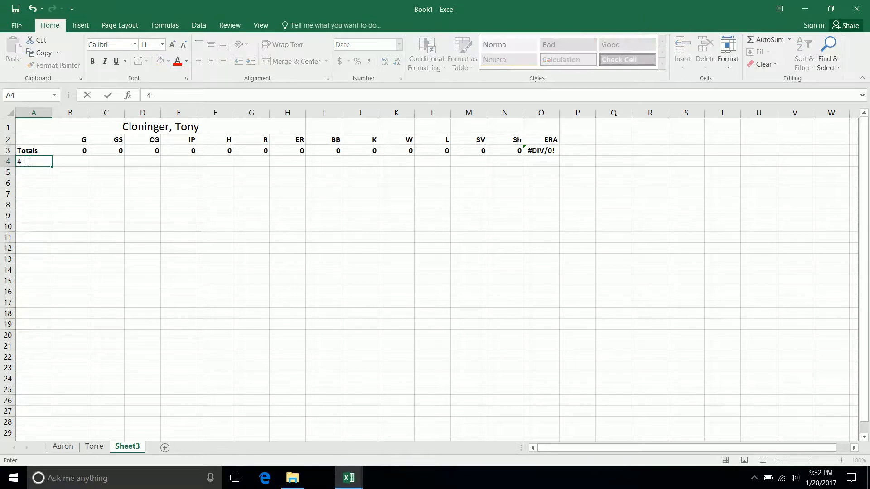
pyautogui.write('5')
pyautogui.press('Tab')
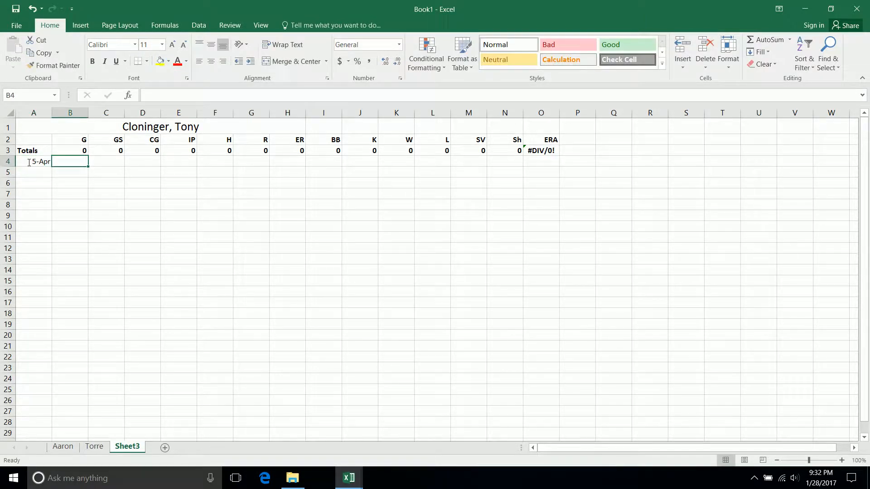
pyautogui.write('1')
pyautogui.press('Tab')
pyautogui.write('1')
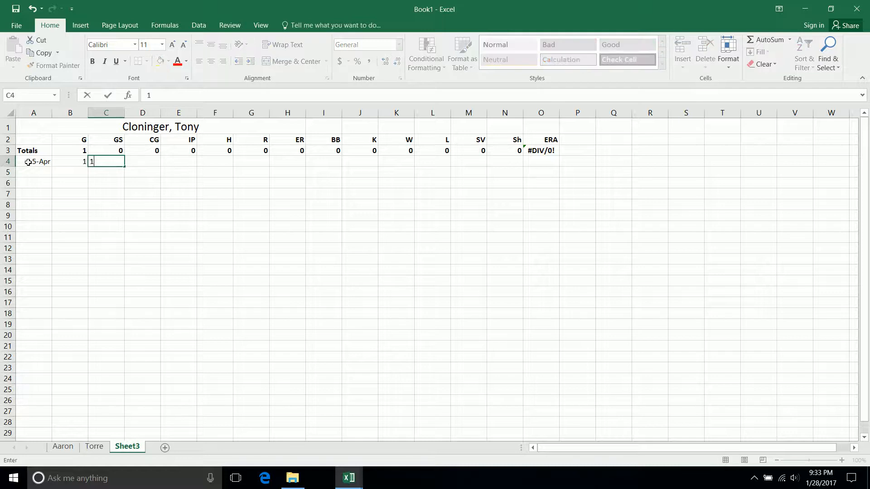
pyautogui.press('Tab')
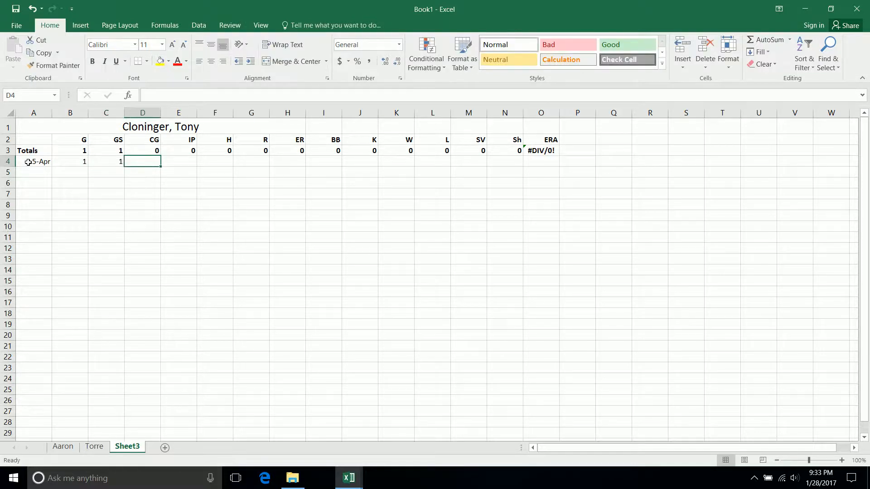
pyautogui.press('Tab')
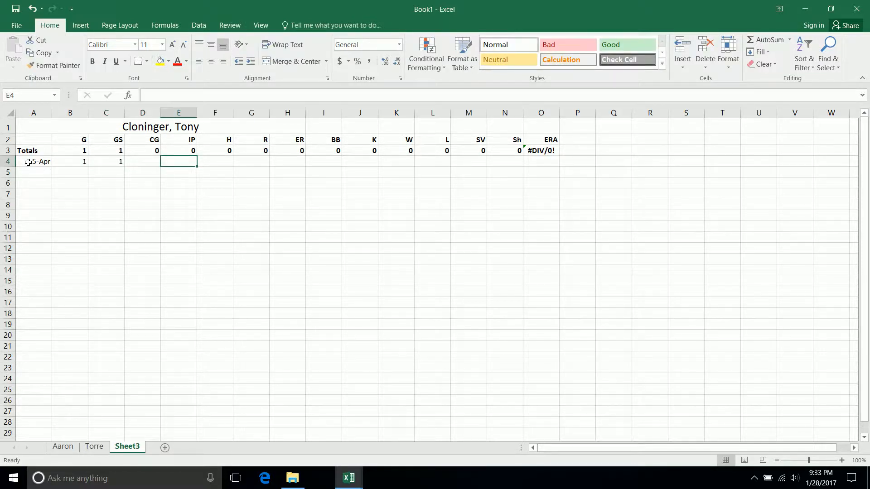
pyautogui.write('6')
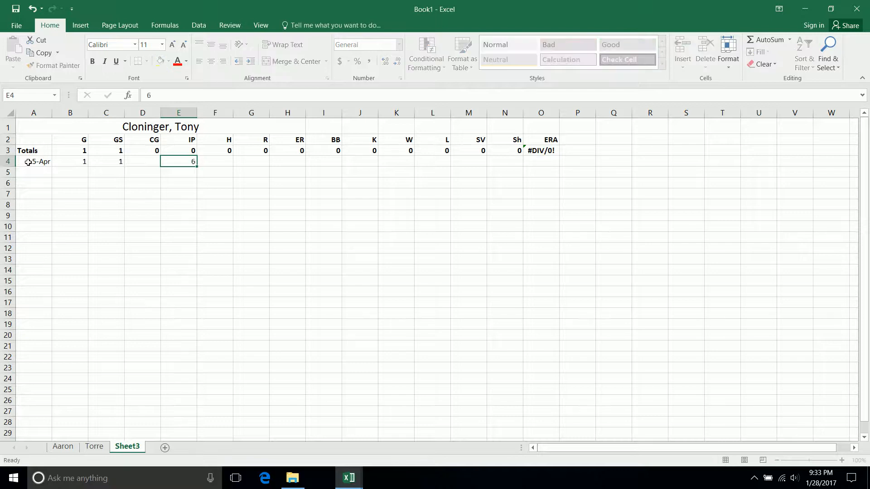
pyautogui.press('Tab')
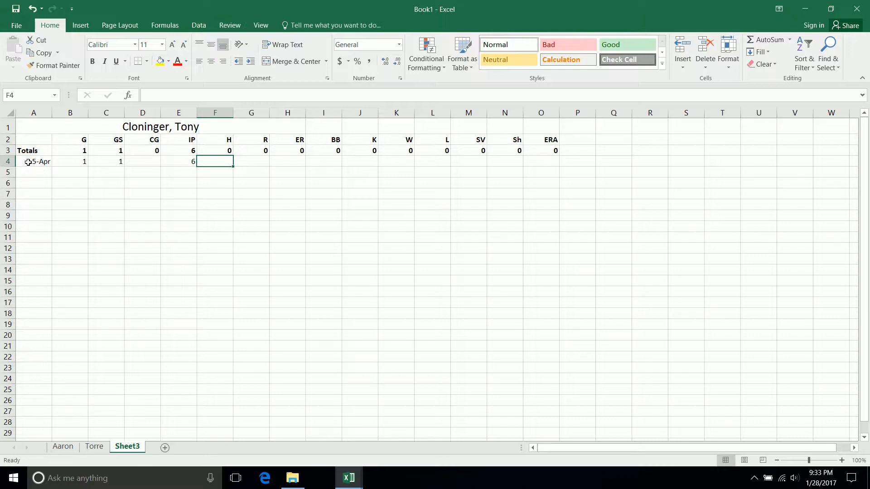
# Step: Enter H 6, R 2 and ER 2 for the April 5 game in row 4
pyautogui.write('6')
pyautogui.press('Tab')
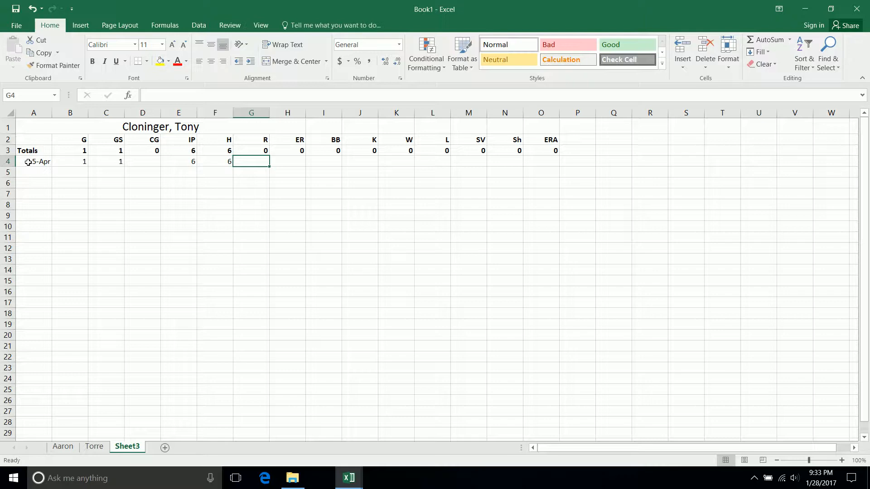
pyautogui.write('2')
pyautogui.press('Tab')
pyautogui.write('2')
pyautogui.press('Tab')
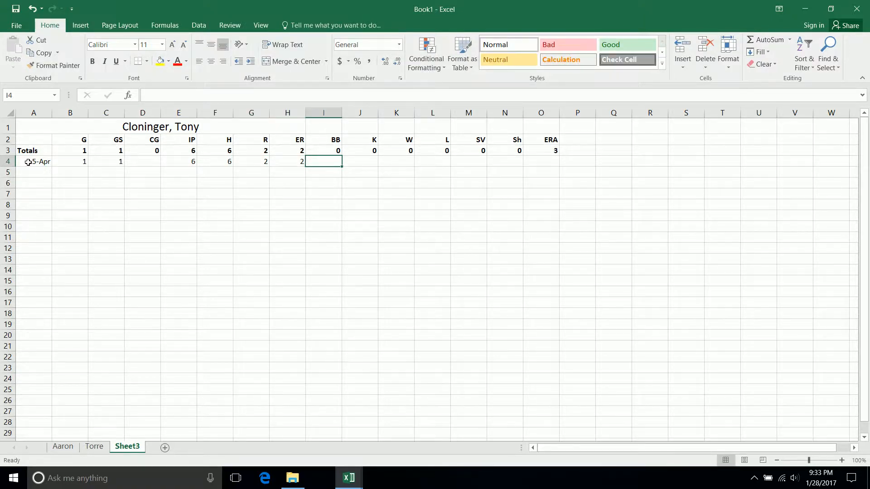
# Step: Complete the April 5 game line with BB 4, K 5 and L 1, leaving W, SV and Sh blank
pyautogui.write('4')
pyautogui.press('Tab')
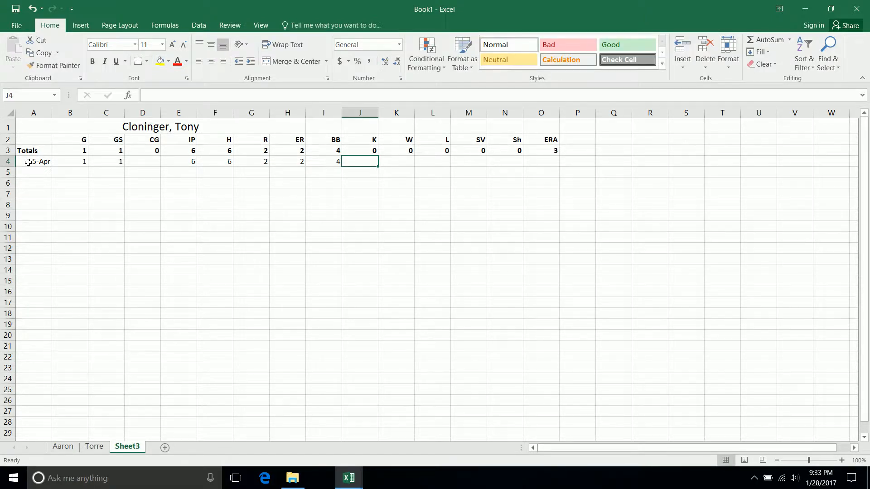
pyautogui.write('5')
pyautogui.press('Tab')
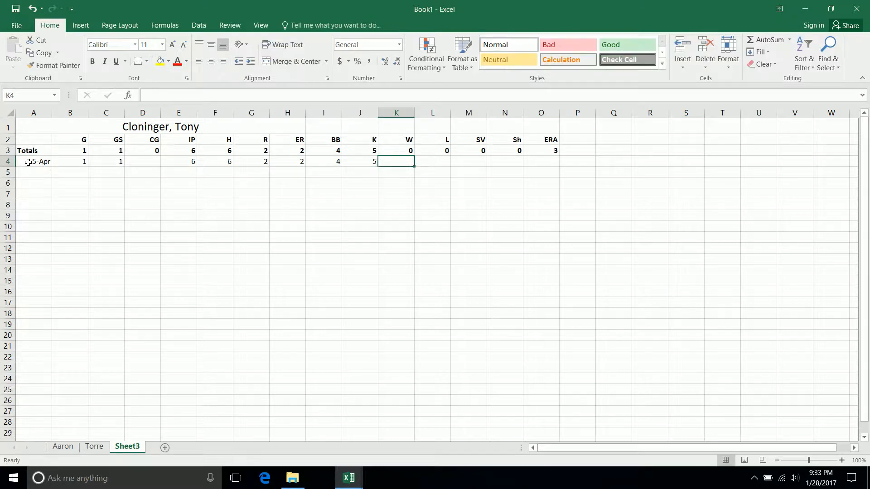
pyautogui.press('Tab')
pyautogui.write('1')
pyautogui.press('Tab')
pyautogui.press('Tab')
pyautogui.press('Tab')
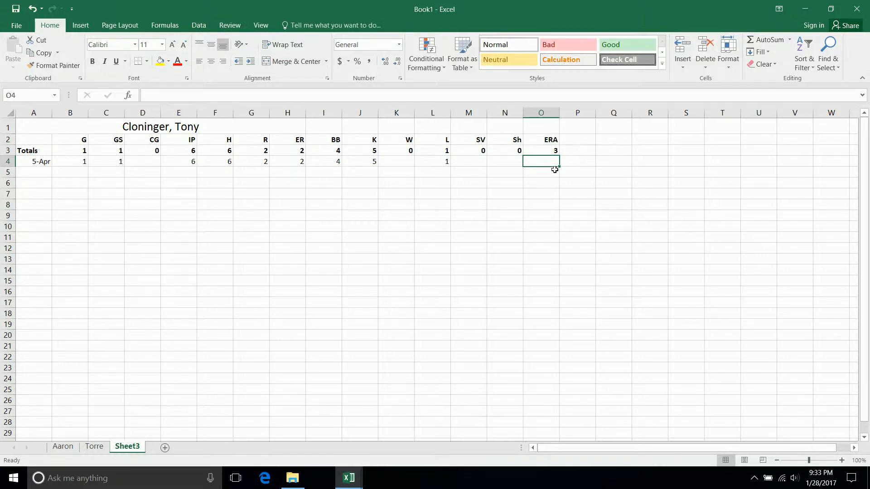
# Step: Format the ERA total in O3 as a number with 2 decimal places
pyautogui.click(551, 149)
pyautogui.rightClick(551, 150)
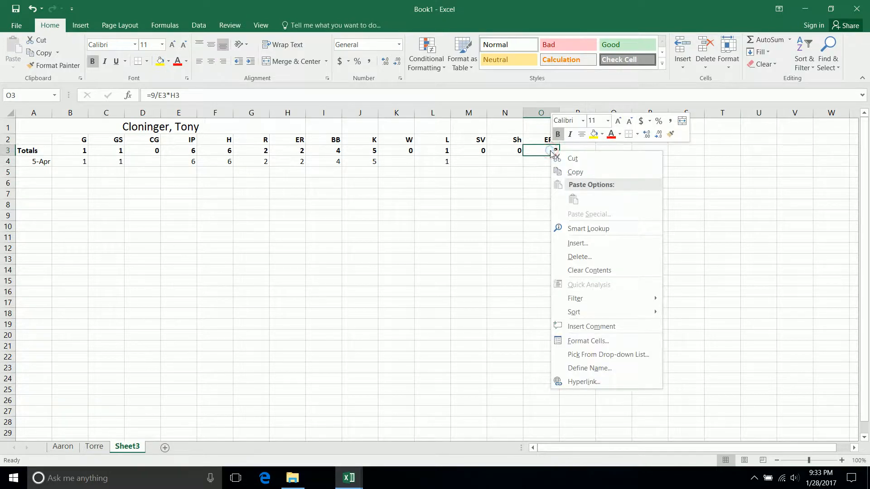
pyautogui.click(609, 342)
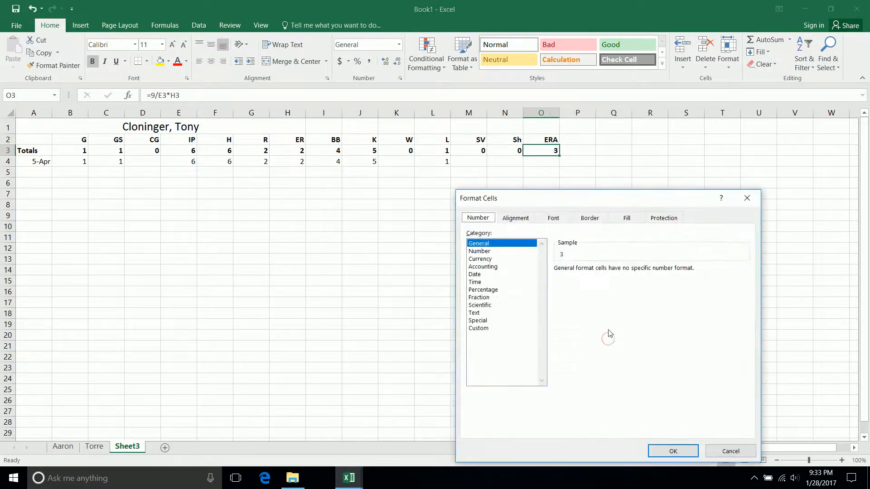
pyautogui.click(475, 252)
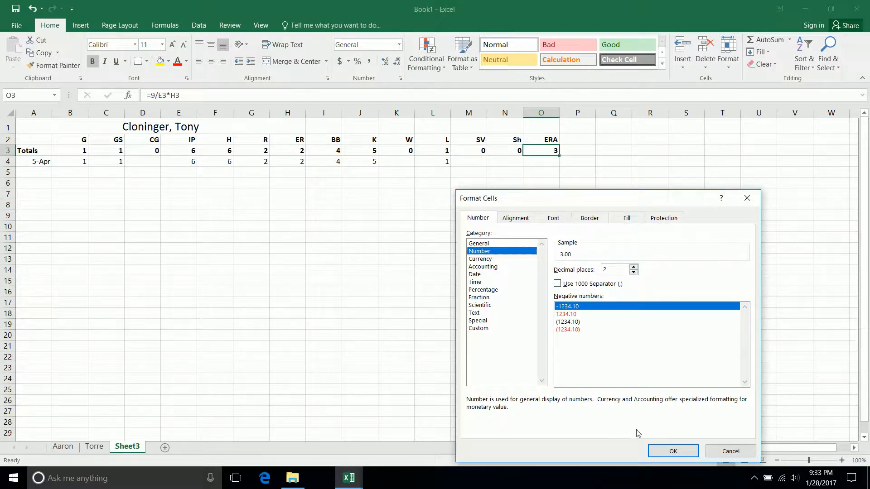
pyautogui.click(679, 452)
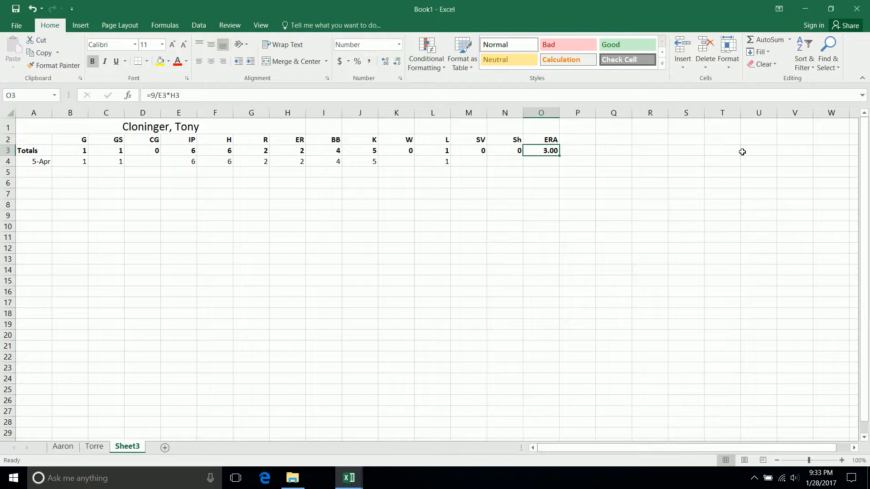
# Step: Start the second game line in row 5 with date 4-9, G 1, GS 1 and IP 7, leaving CG blank
pyautogui.click(43, 171)
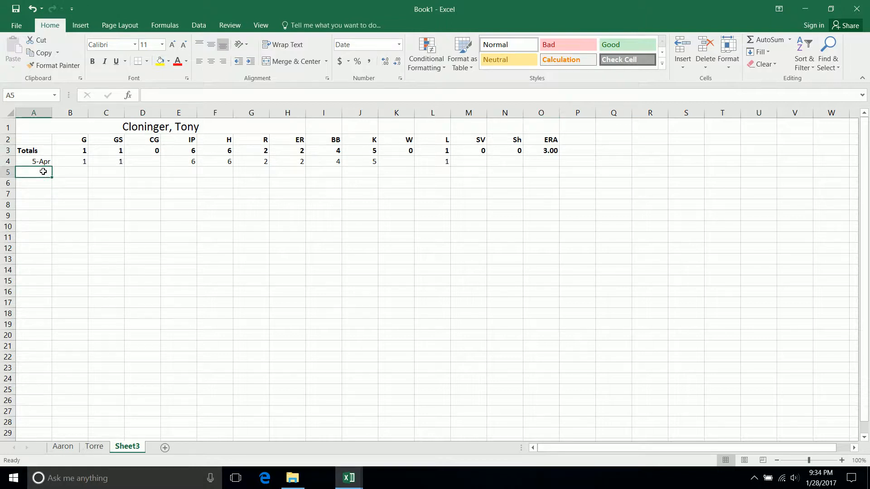
pyautogui.write('4')
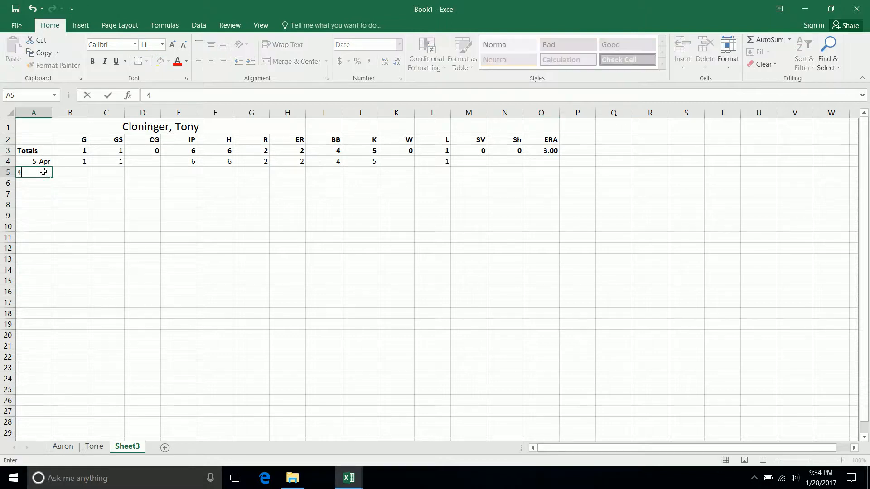
pyautogui.write('-9')
pyautogui.press('Tab')
pyautogui.write('1')
pyautogui.press('Tab')
pyautogui.write('1')
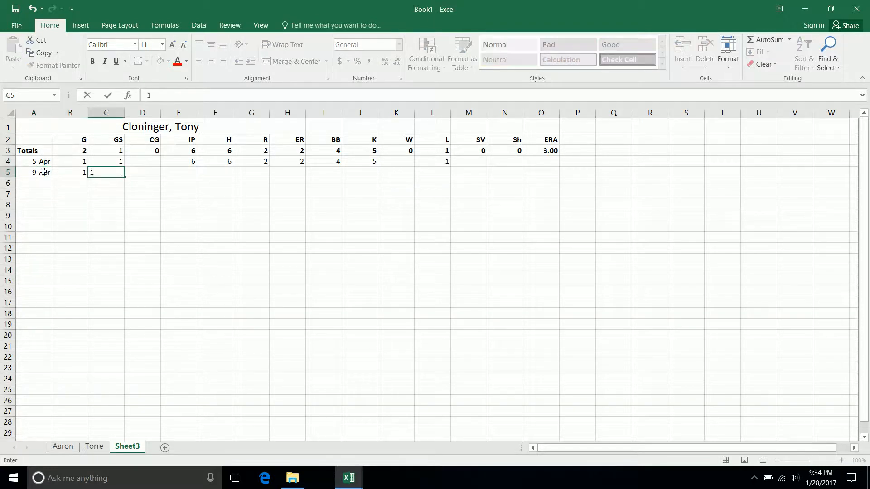
pyautogui.press('Tab')
pyautogui.press('Tab')
pyautogui.write('7')
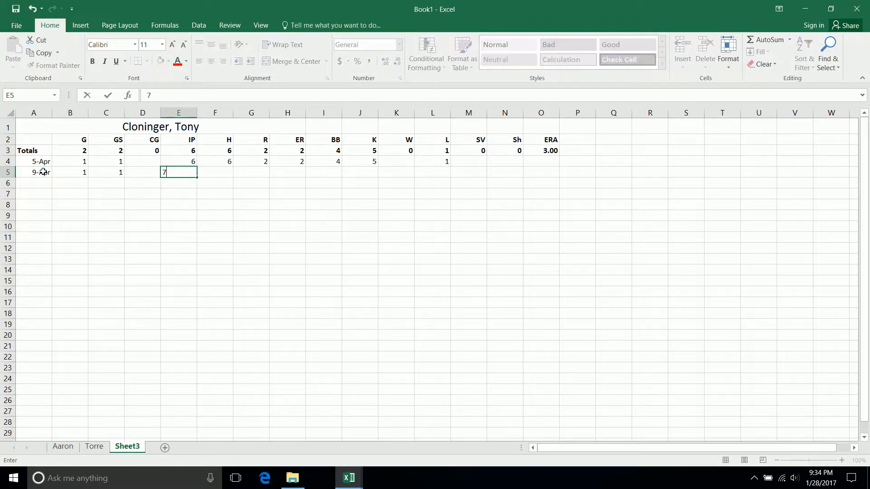
pyautogui.press('Tab')
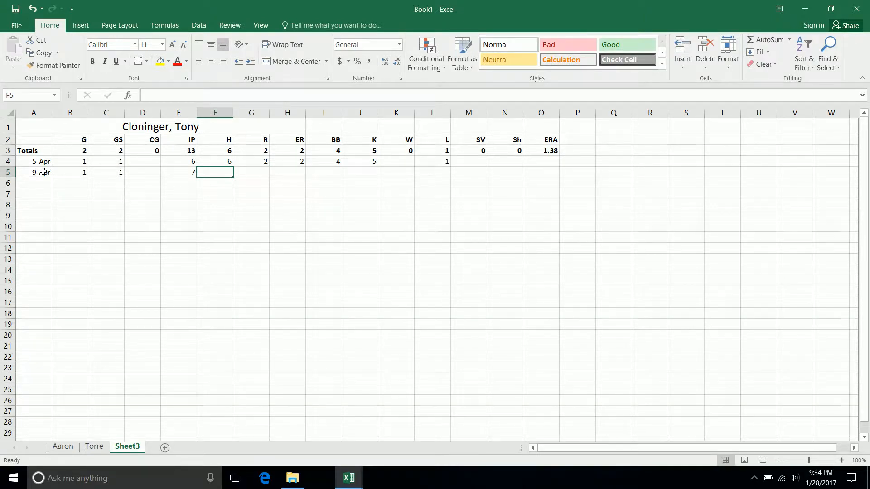
# Step: Enter H 8, R 4 and ER 4 for the April 9 game in row 5
pyautogui.write('8')
pyautogui.press('Tab')
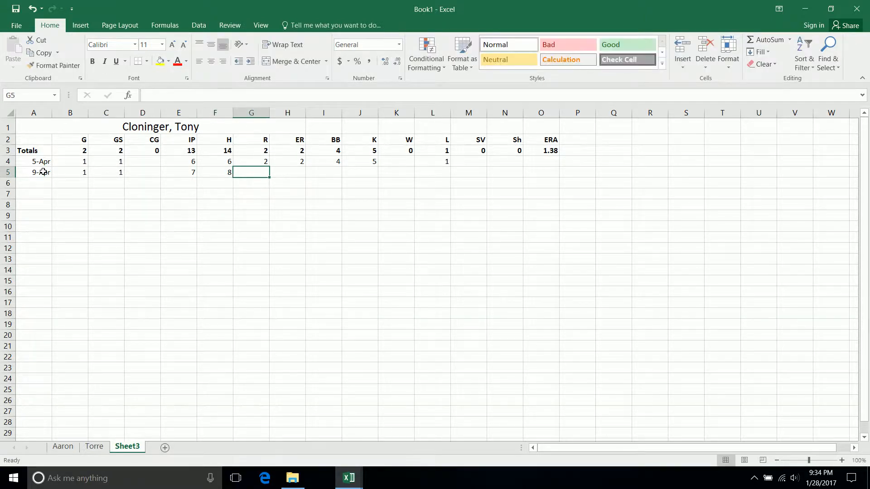
pyautogui.write('4')
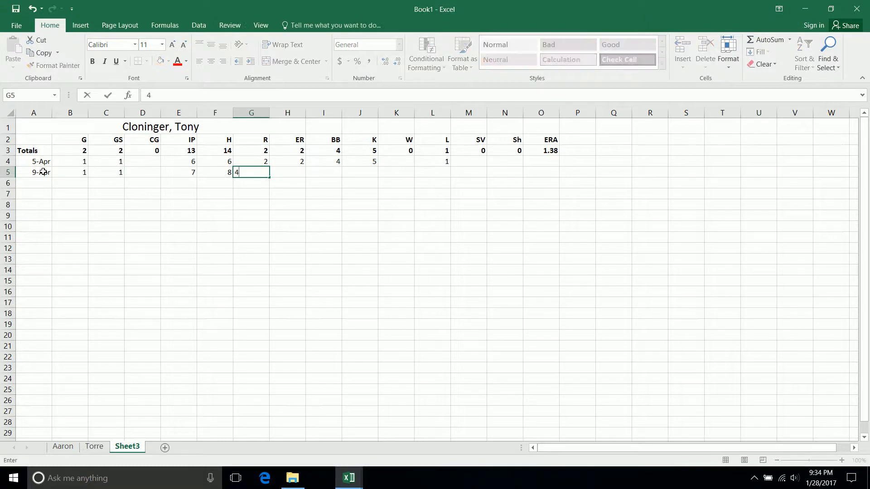
pyautogui.press('Tab')
pyautogui.write('4')
pyautogui.press('Tab')
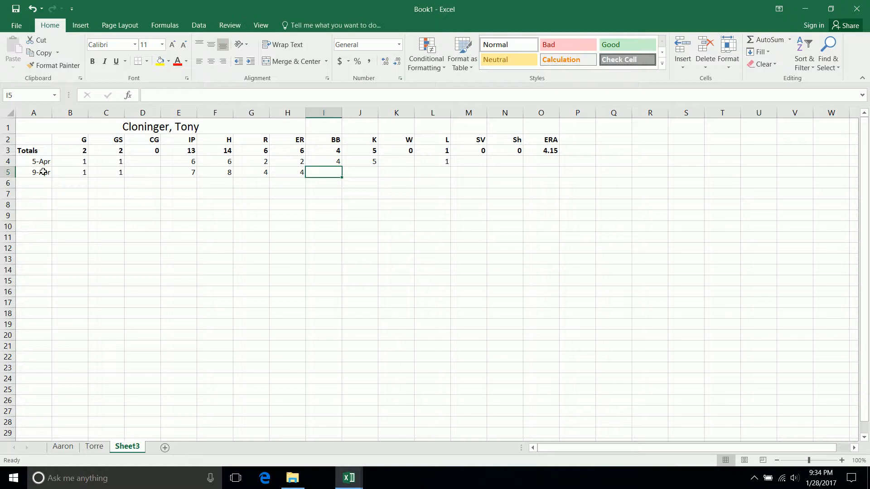
# Step: Enter BB 4, K 6 and L 1 for the April 9 game, leaving W blank
pyautogui.write('4')
pyautogui.press('Tab')
pyautogui.write('6')
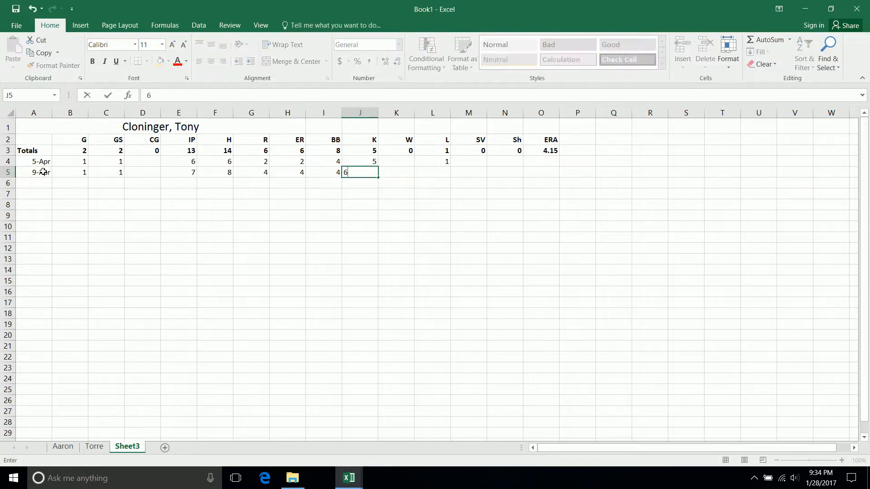
pyautogui.press('Tab')
pyautogui.press('Tab')
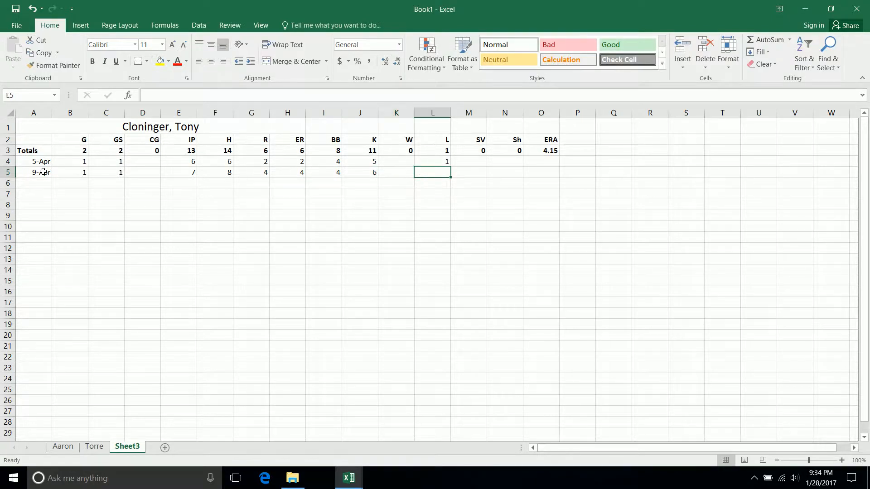
pyautogui.write('1')
pyautogui.press('Tab')
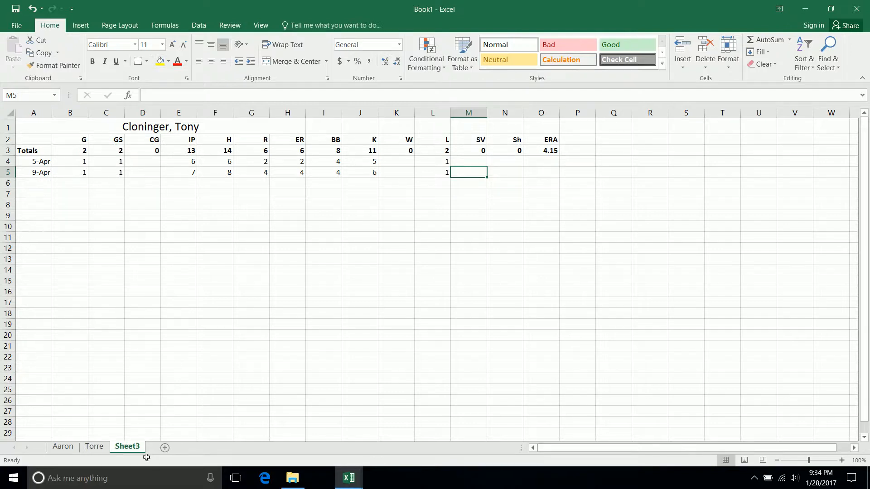
# Step: Rename the pitching sheet, Sheet3, as Cloninger
pyautogui.doubleClick(131, 447)
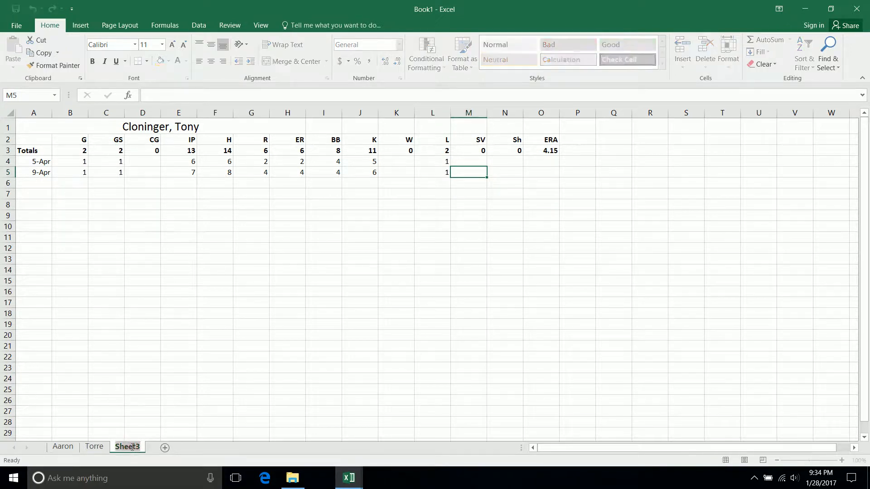
pyautogui.write('Cloni')
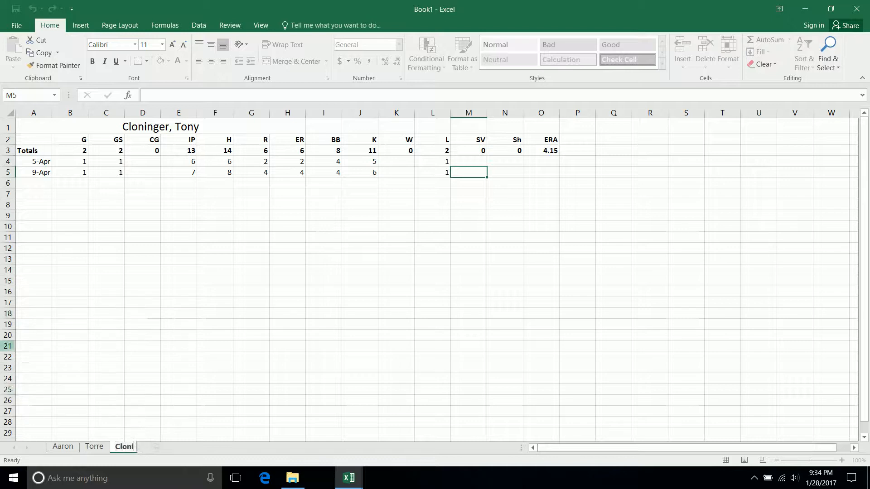
pyautogui.write('nger')
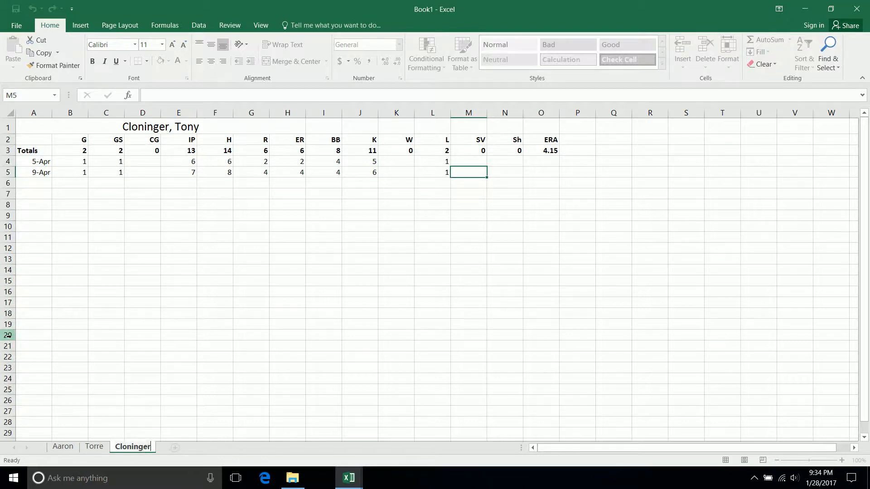
pyautogui.press('Return')
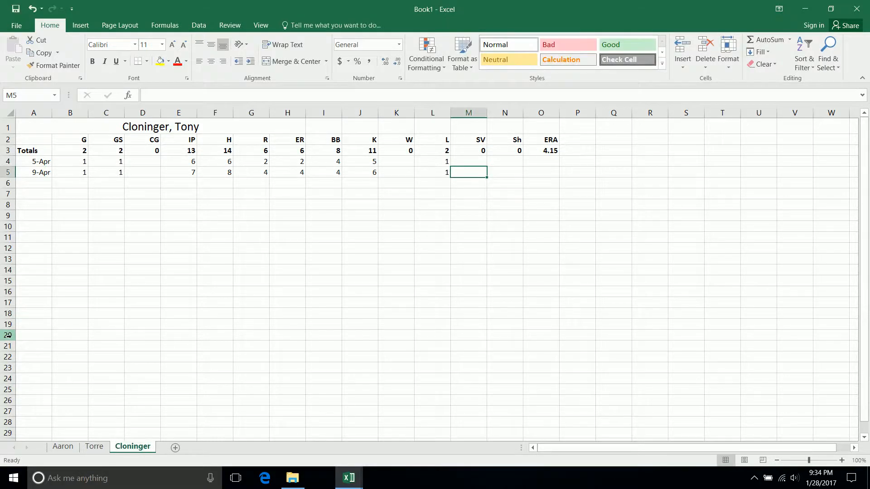
# Step: Create a copy of the Cloninger sheet at the end of the workbook
pyautogui.rightClick(133, 447)
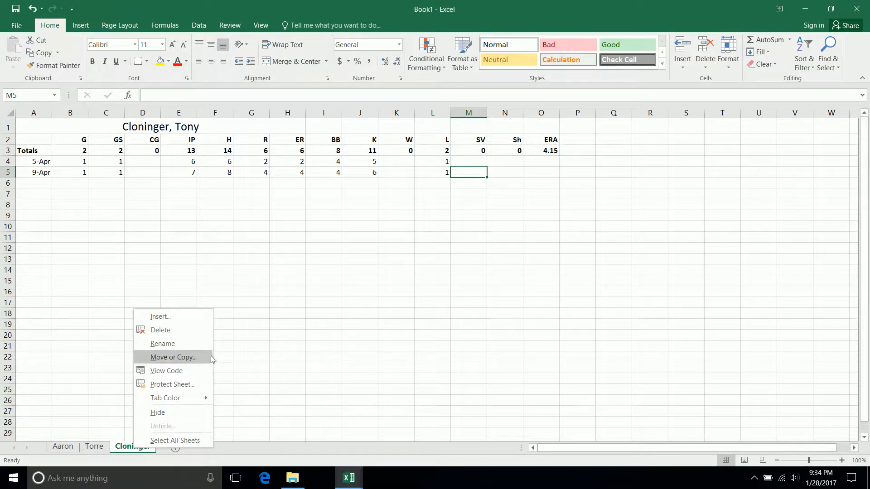
pyautogui.click(185, 355)
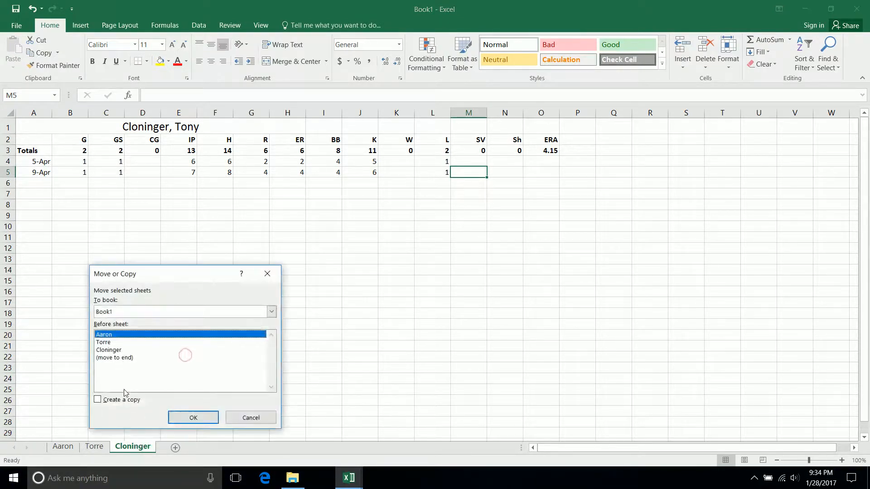
pyautogui.click(98, 400)
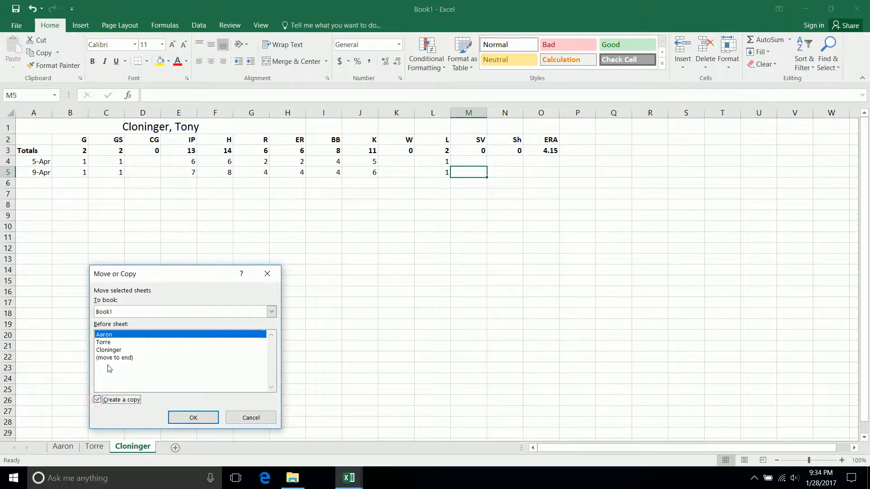
pyautogui.click(113, 358)
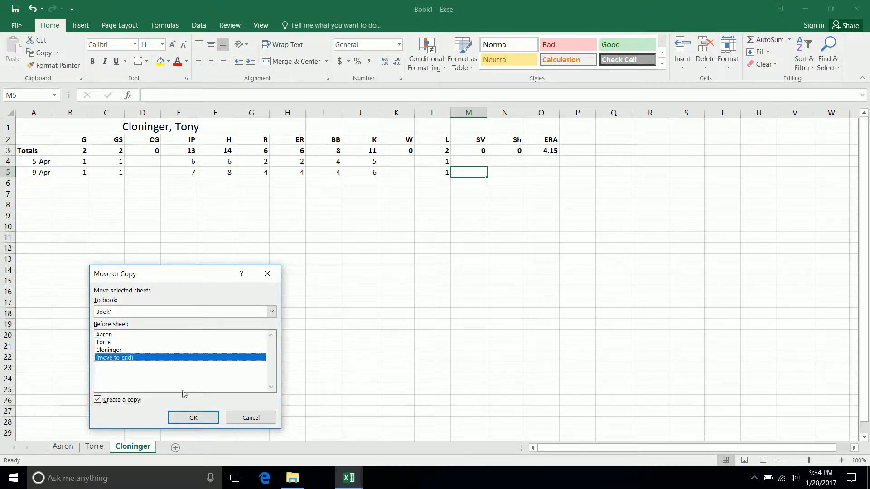
pyautogui.click(191, 418)
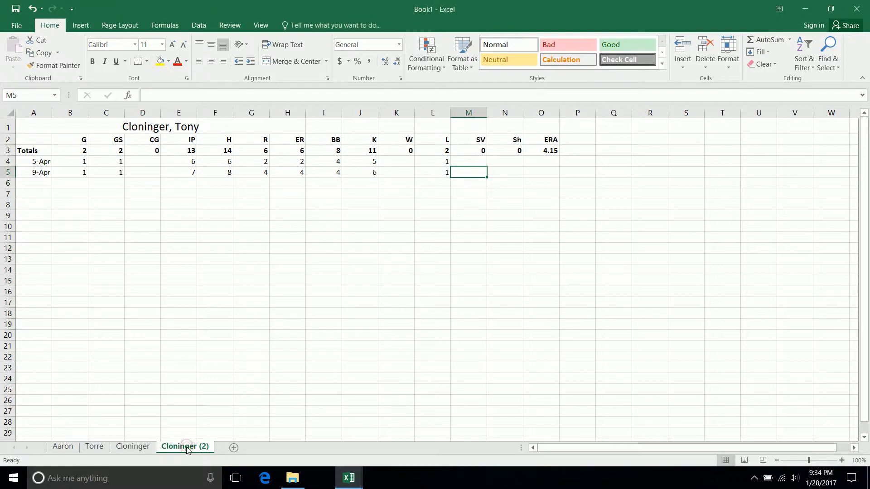
# Step: Clear the game lines in rows 4 and 5 of the copied pitching sheet and select its title cell
pyautogui.click(153, 128)
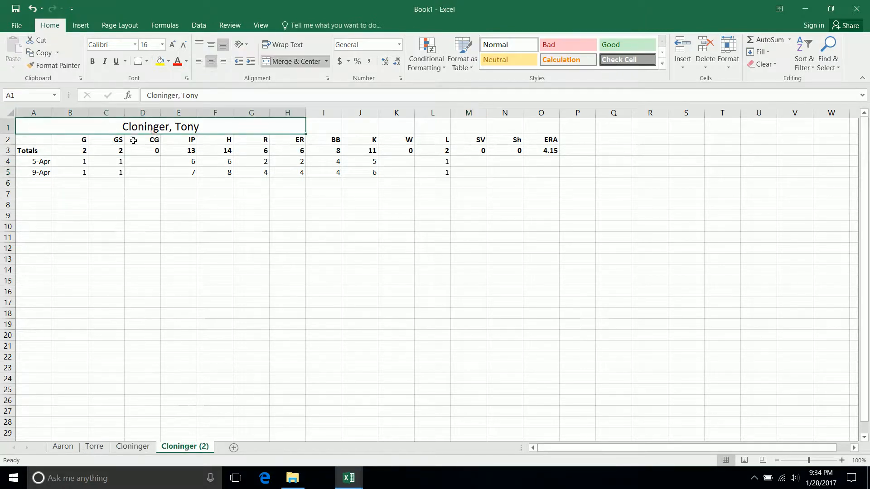
pyautogui.moveTo(6, 161); pyautogui.dragTo(7, 172)
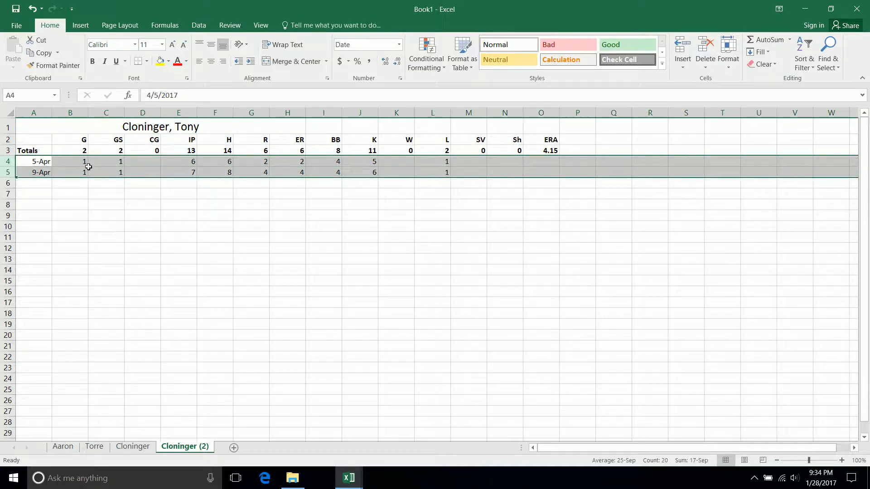
pyautogui.rightClick(86, 166)
pyautogui.click(128, 272)
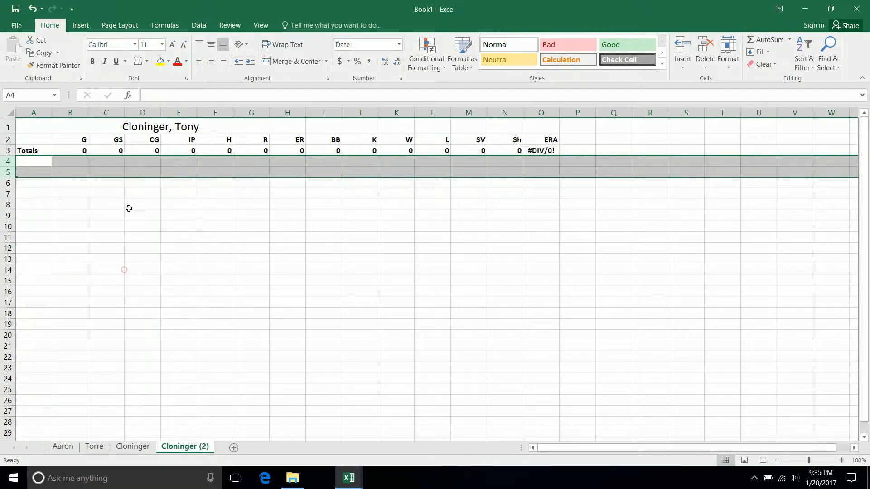
pyautogui.click(152, 131)
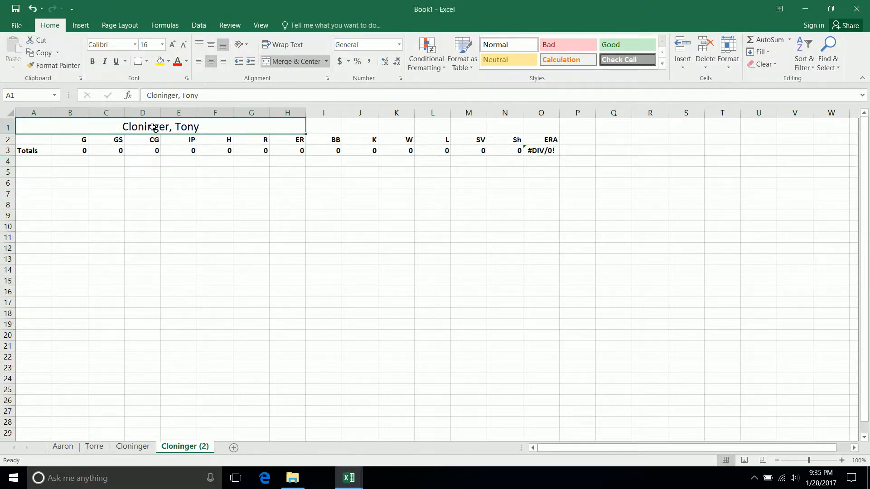
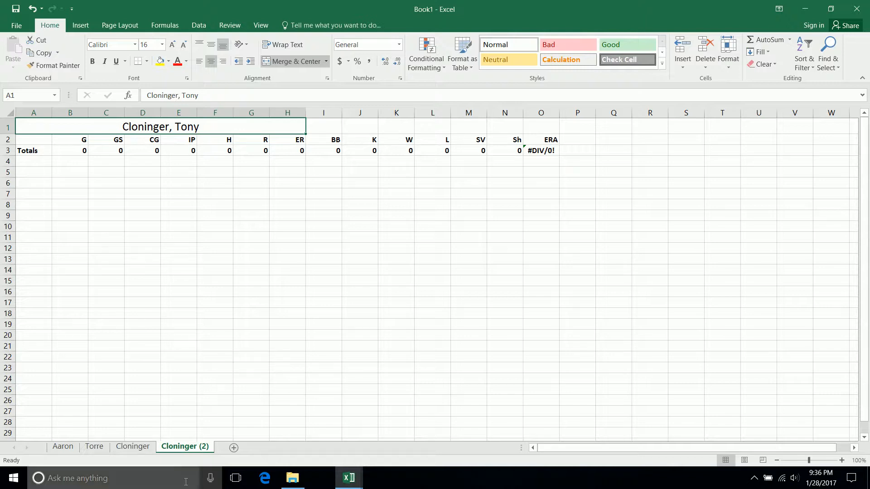
# Step: Switch to the chi1966 workbook and examine how the Santo game log moves beneath its fixed header and totals rows
pyautogui.rightClick(177, 448)
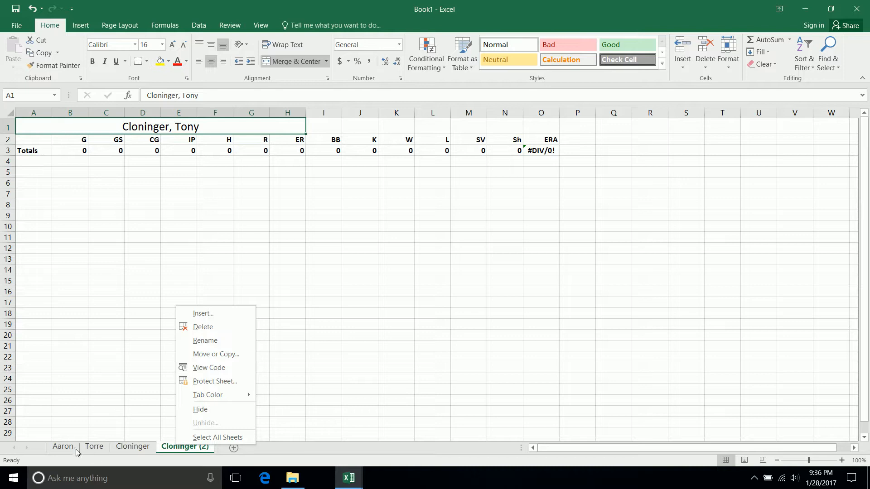
pyautogui.click(64, 448)
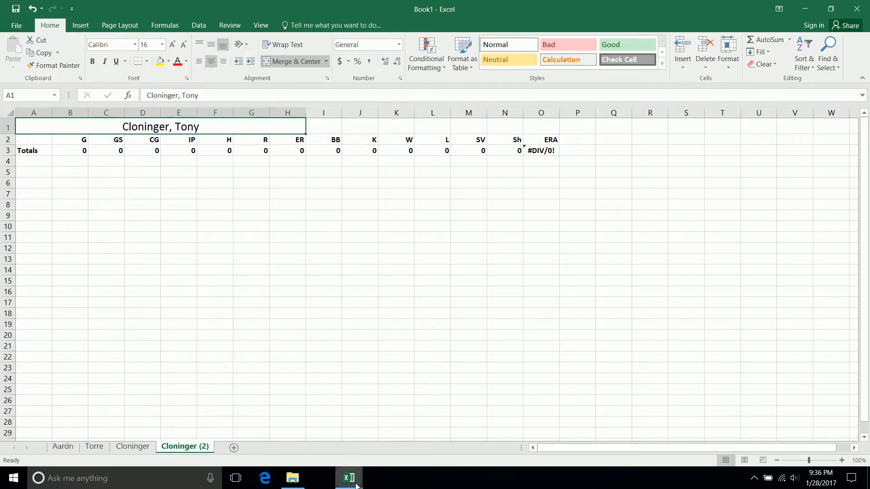
pyautogui.moveTo(358, 481)
pyautogui.click(292, 432)
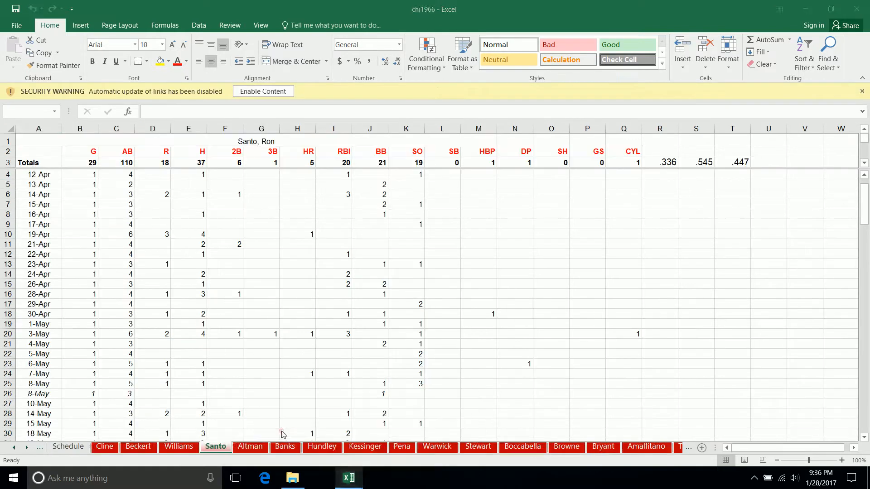
pyautogui.scroll(-2, 274, 315)
pyautogui.scroll(6, 275, 318)
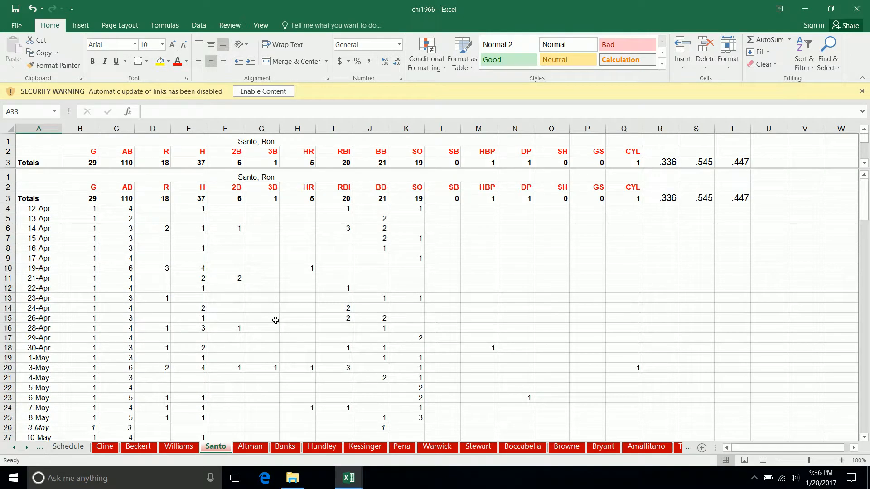
pyautogui.scroll(-3, 275, 321)
pyautogui.scroll(3, 276, 319)
pyautogui.scroll(-2, 260, 203)
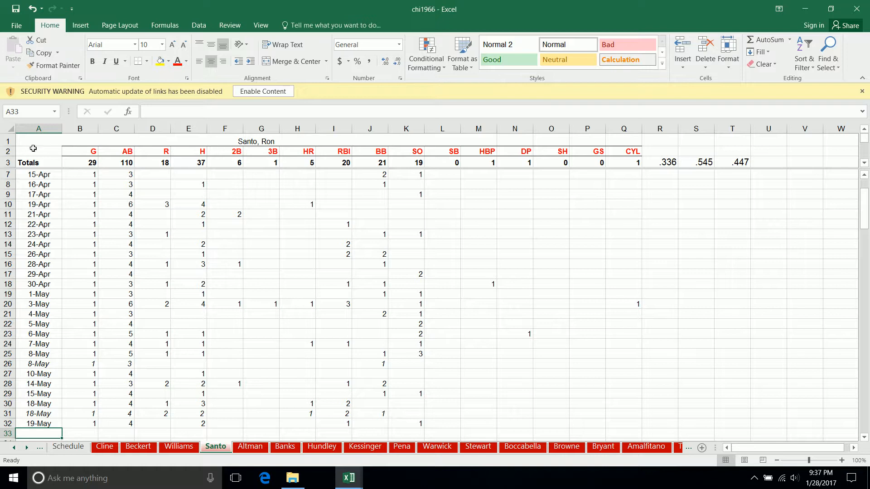
pyautogui.scroll(1, 183, 241)
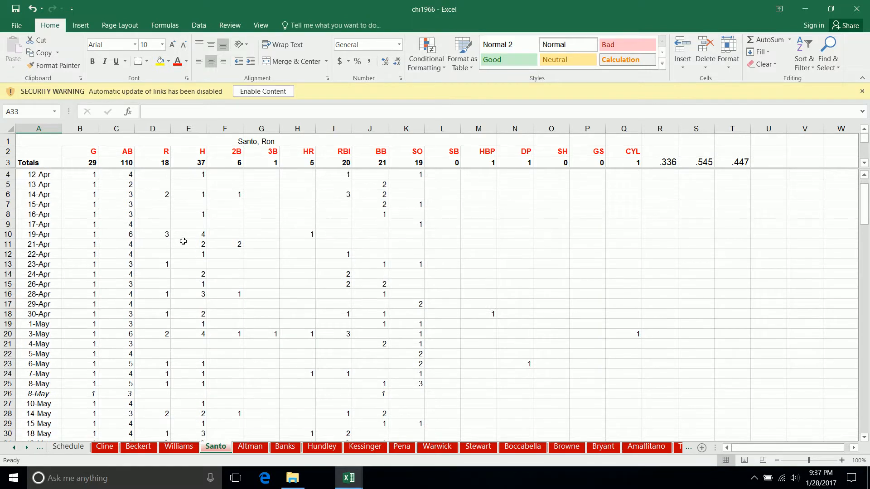
pyautogui.scroll(-1, 241, 303)
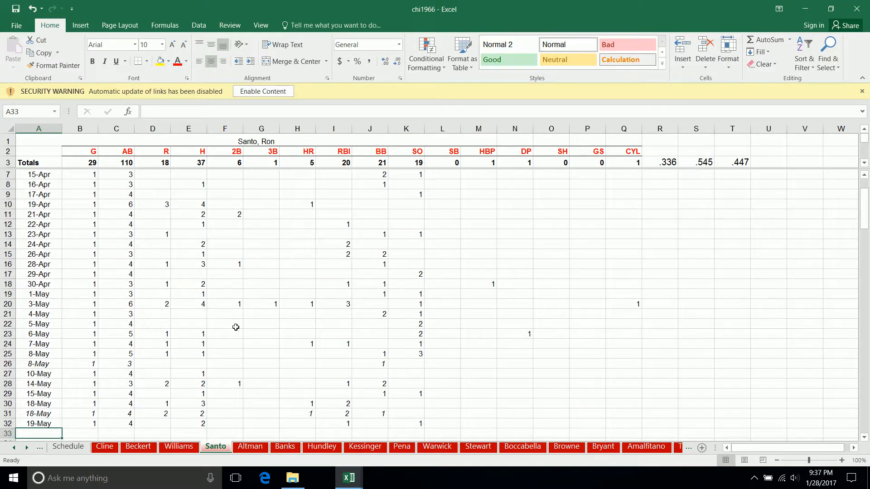
pyautogui.scroll(2, 96, 358)
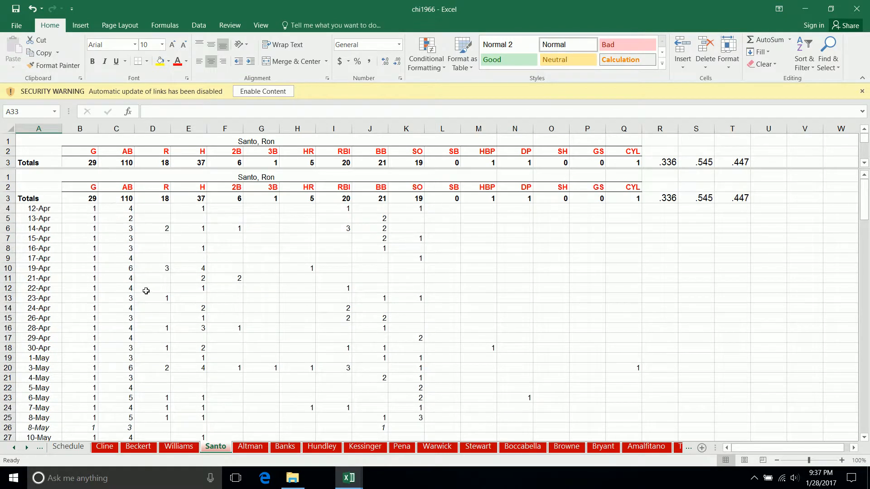
pyautogui.scroll(-3, 146, 291)
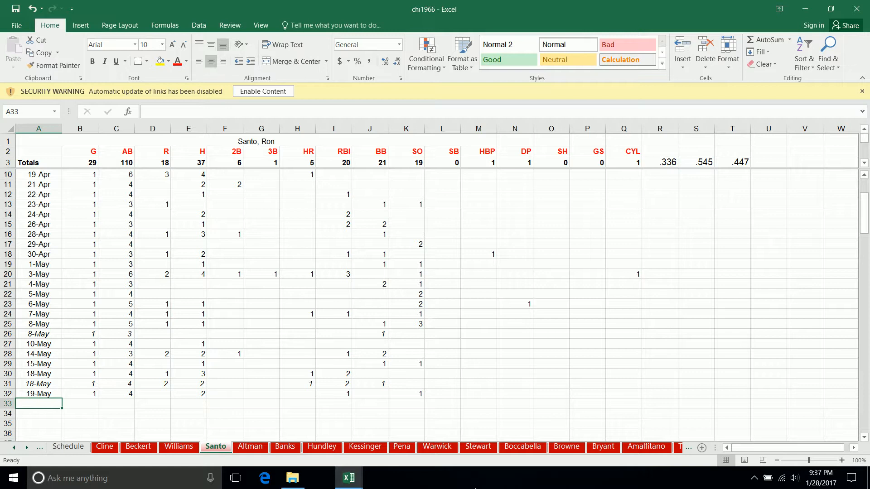
# Step: Return to the Book1 workbook and split the Cloninger (2) window above row 4, separating the title, headers and totals from the game lines
pyautogui.moveTo(348, 487)
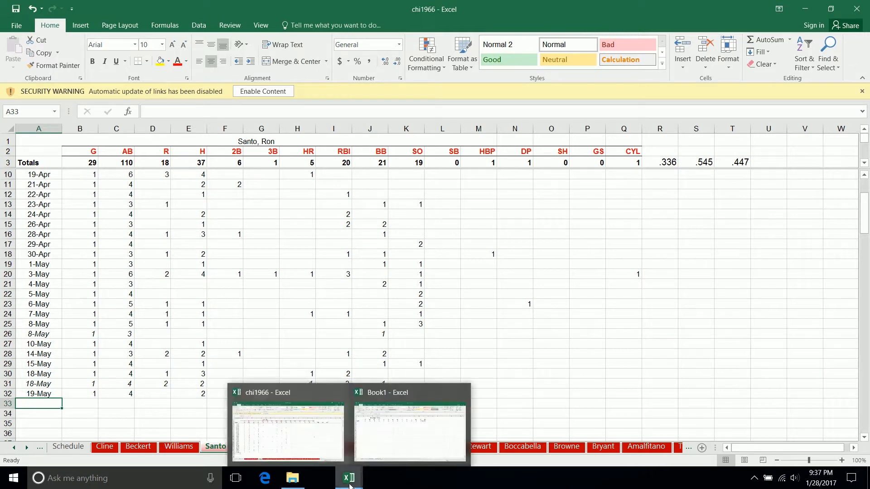
pyautogui.click(385, 438)
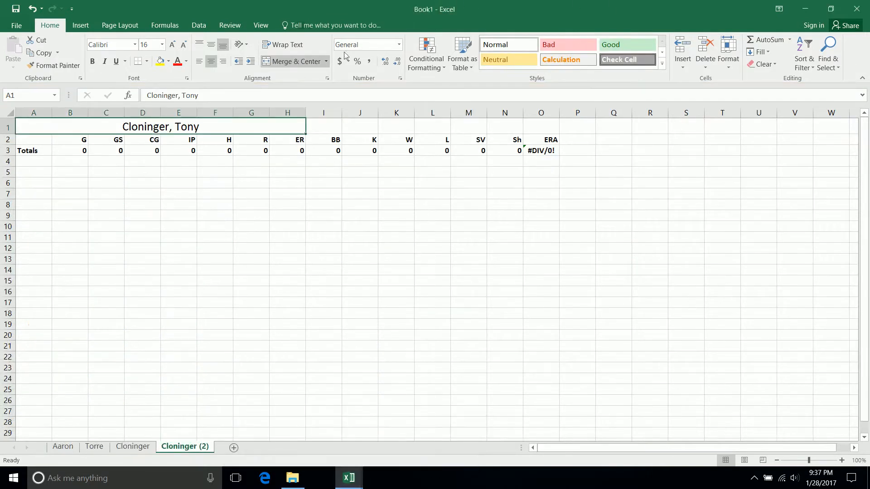
pyautogui.click(7, 161)
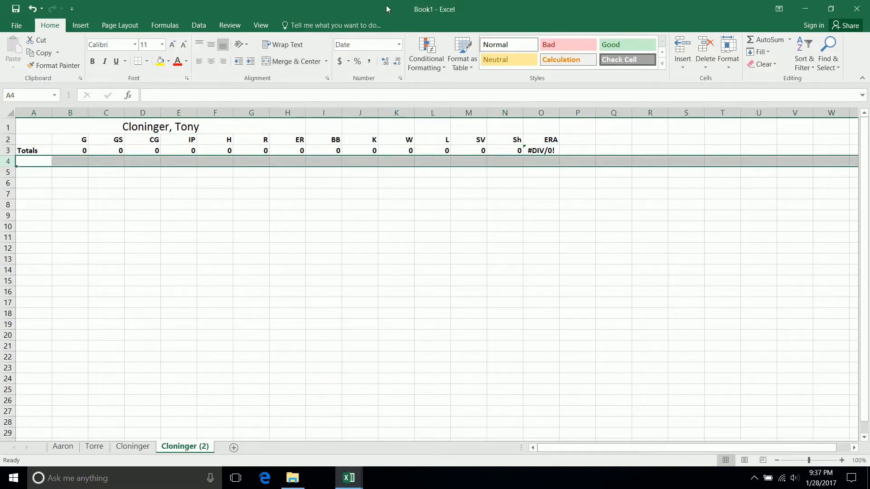
pyautogui.click(261, 25)
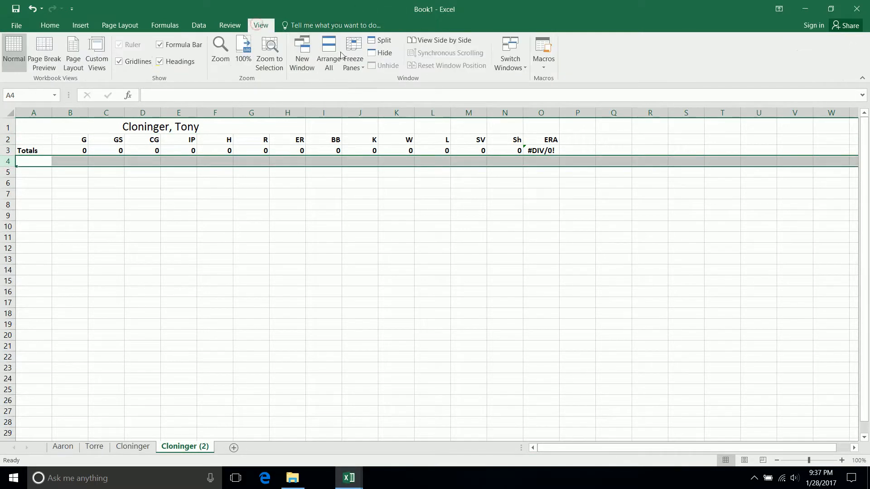
pyautogui.click(383, 40)
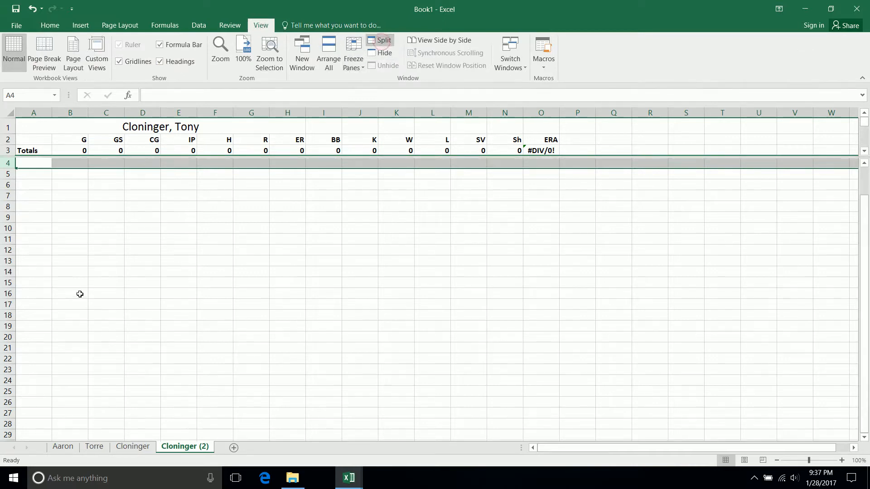
pyautogui.scroll(-1, 116, 268)
pyautogui.scroll(-15, 117, 269)
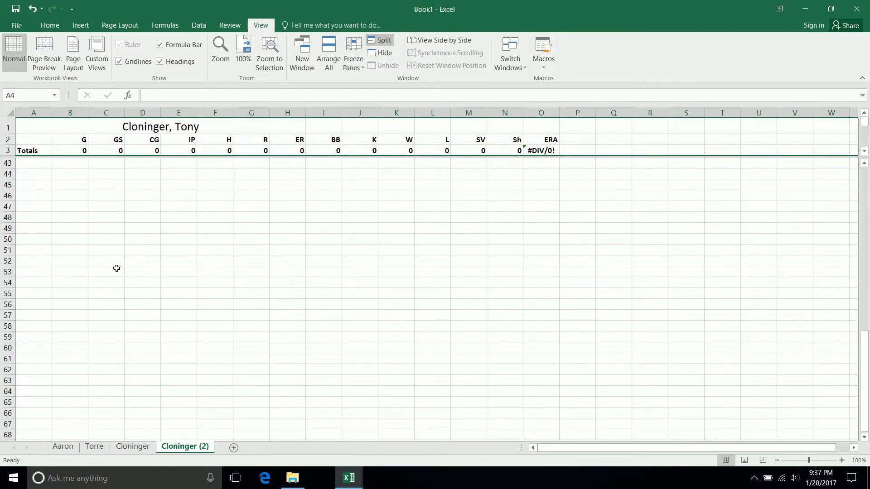
pyautogui.scroll(-11, 117, 269)
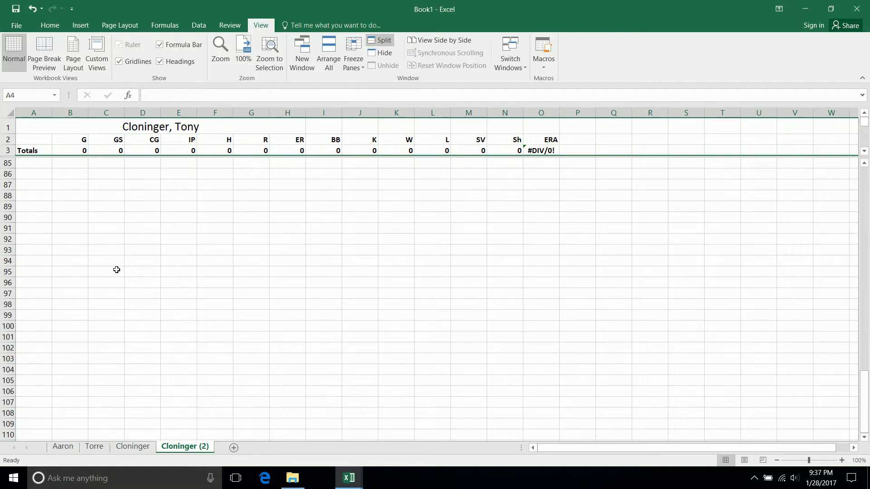
pyautogui.scroll(9, 116, 270)
pyautogui.scroll(6, 116, 270)
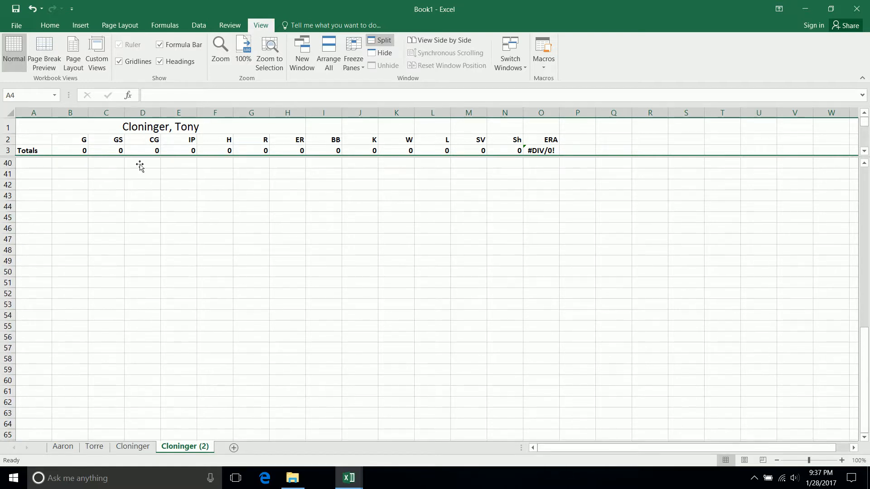
pyautogui.scroll(11, 93, 298)
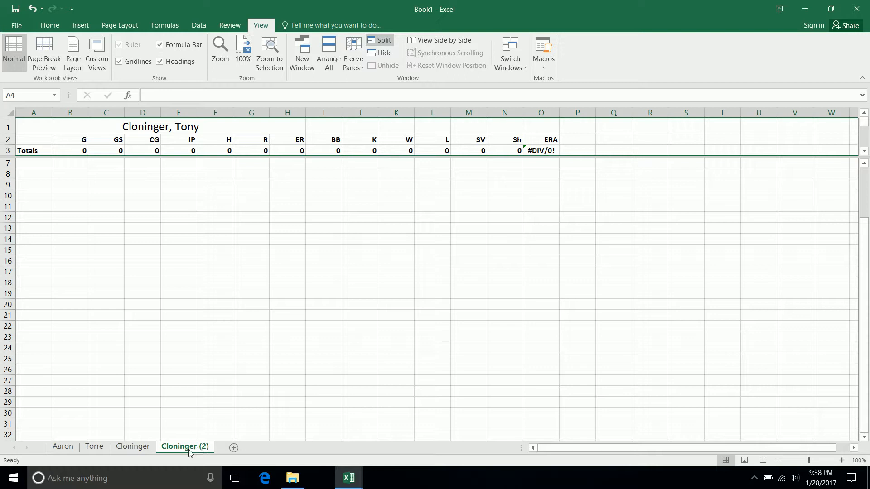
# Step: Look through the Aaron, Cloninger, Cloninger (2) and Torre sheets, finishing on Torre
pyautogui.click(63, 447)
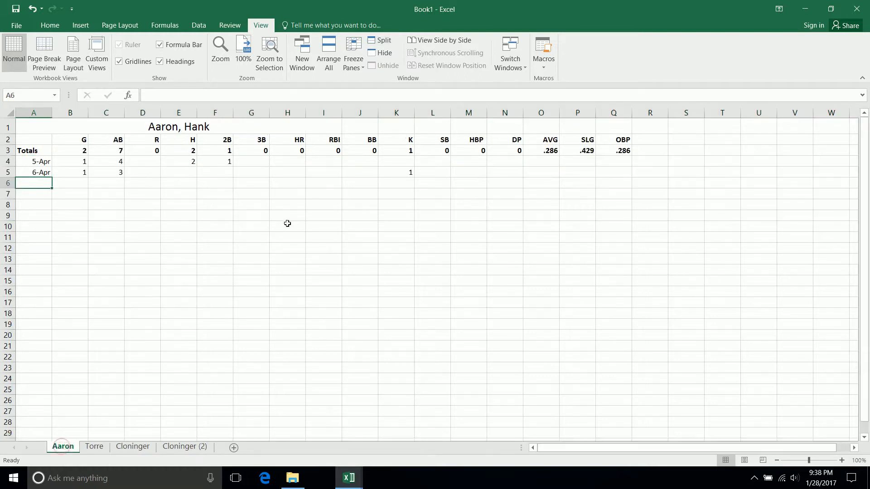
pyautogui.click(135, 448)
pyautogui.click(170, 447)
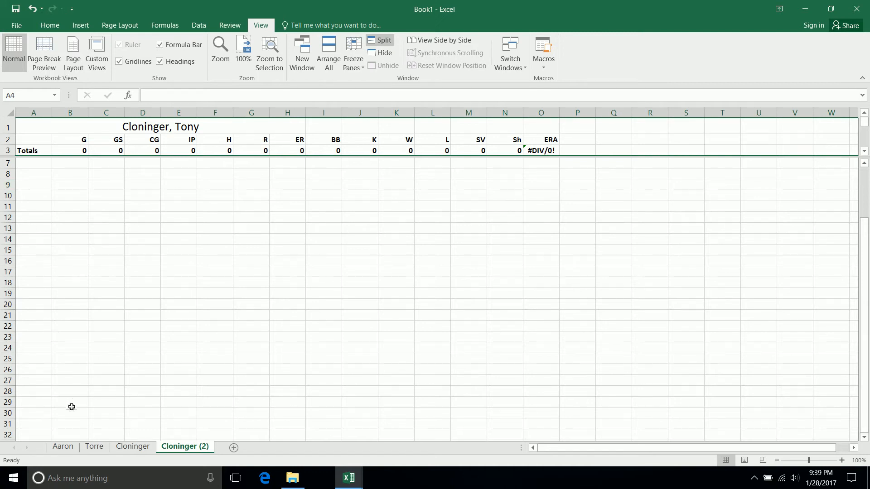
pyautogui.click(94, 446)
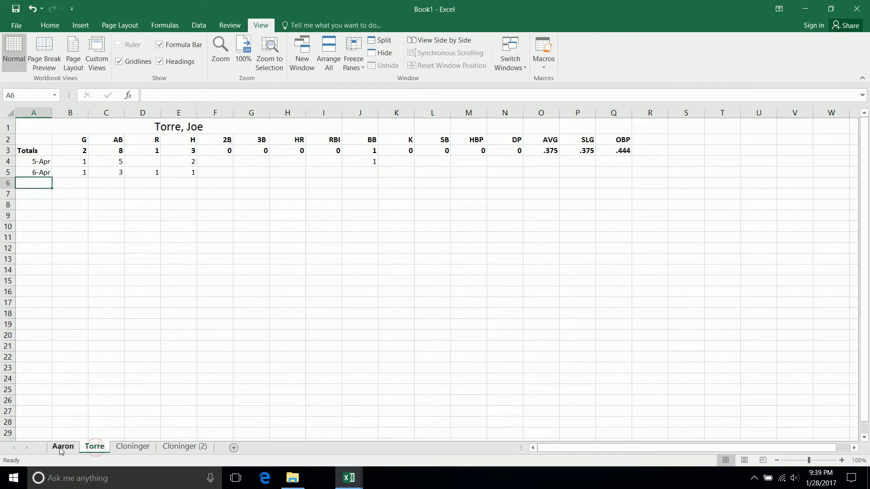
pyautogui.click(60, 447)
pyautogui.click(100, 447)
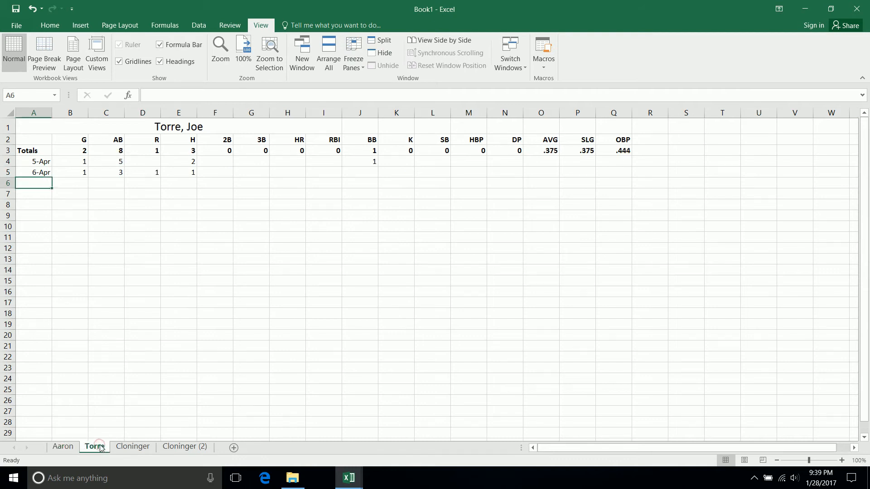